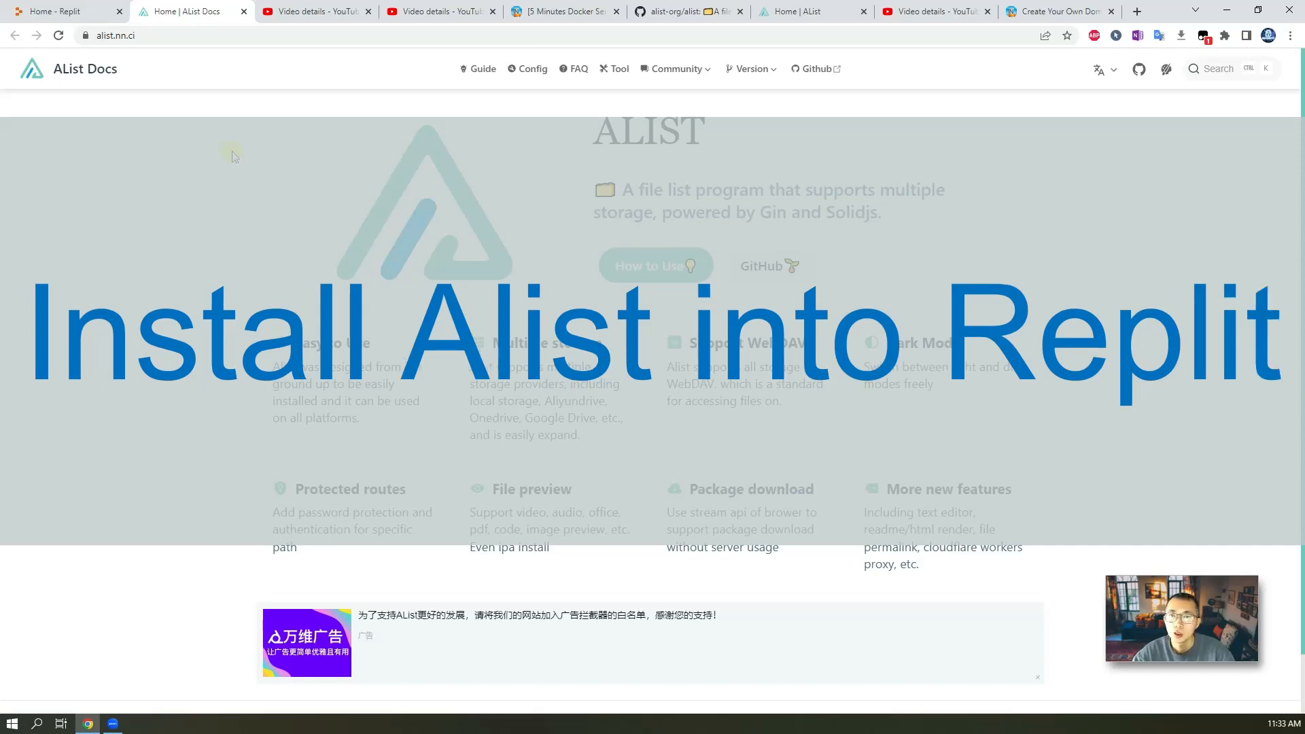
Review the open tabs covering AList docs, Replit, the related YouTube videos, the blog post and the AList GitHub repository.
{"action": "left_click", "coordinate": [94, 14]}
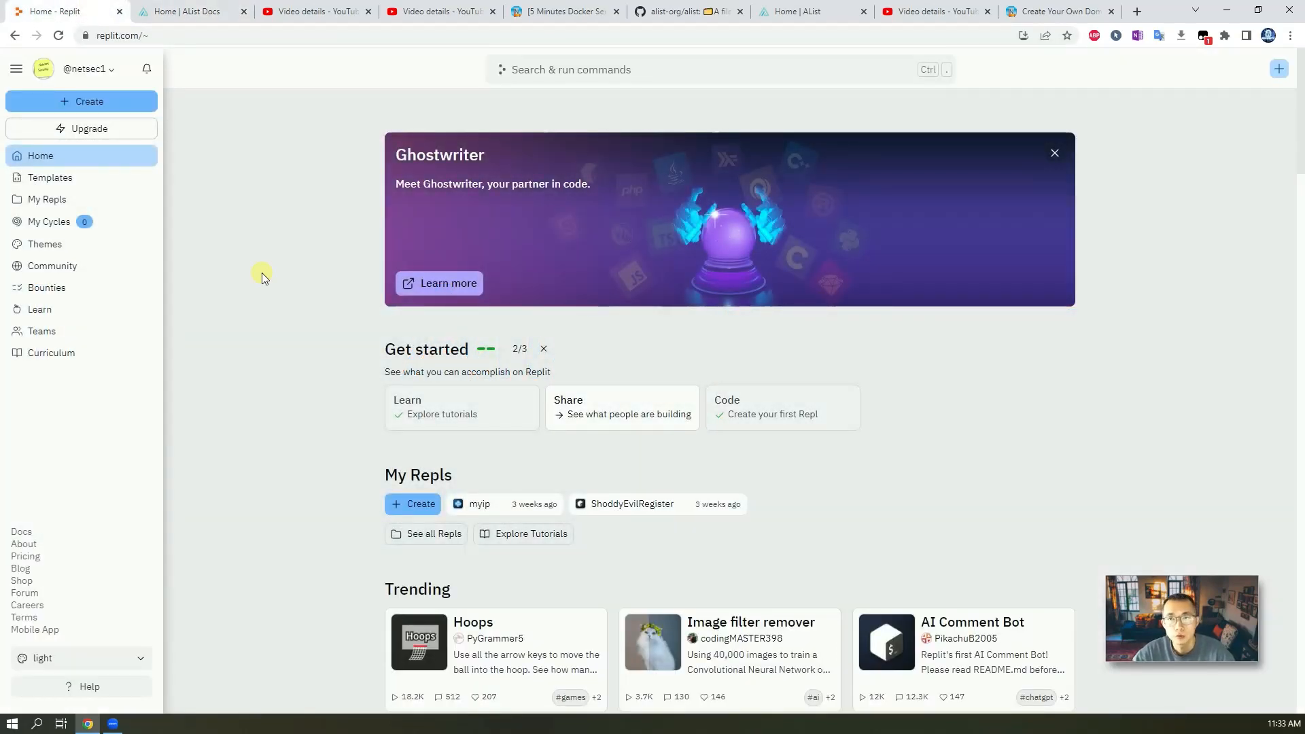
{"action": "left_click", "coordinate": [324, 11]}
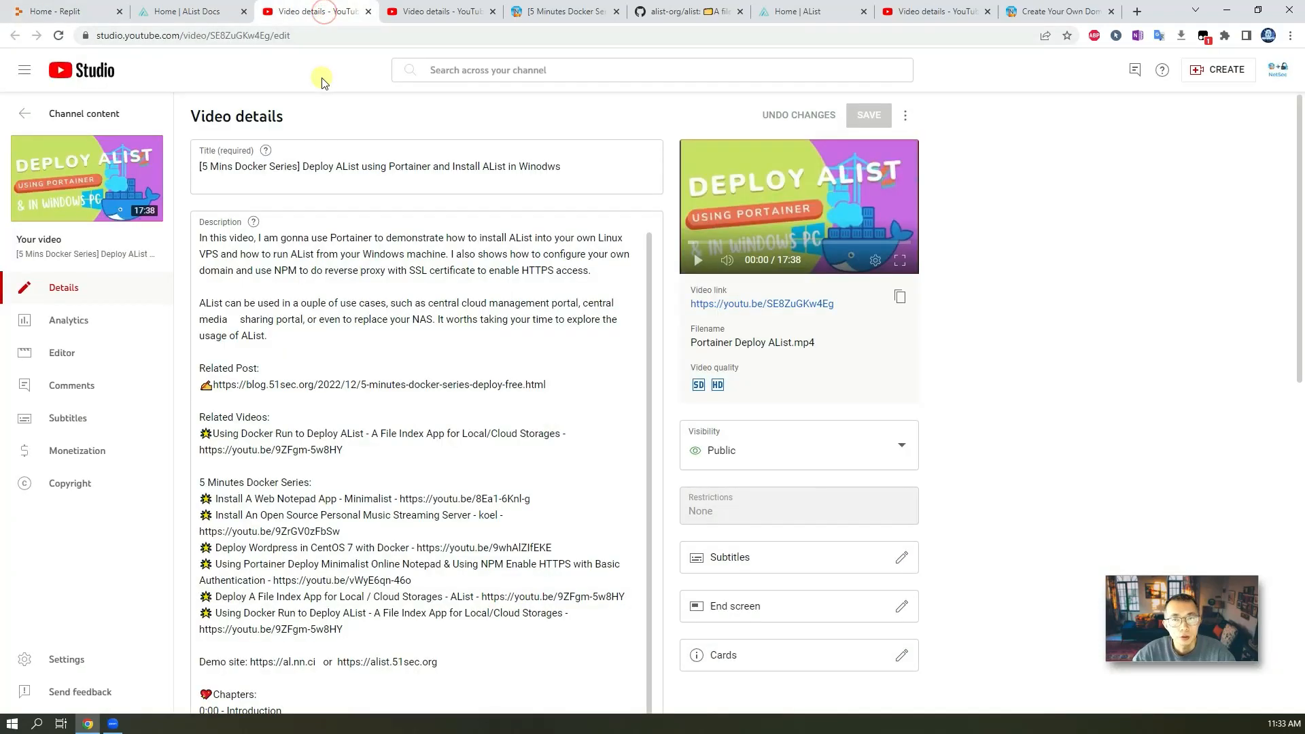
{"action": "left_click", "coordinate": [416, 12]}
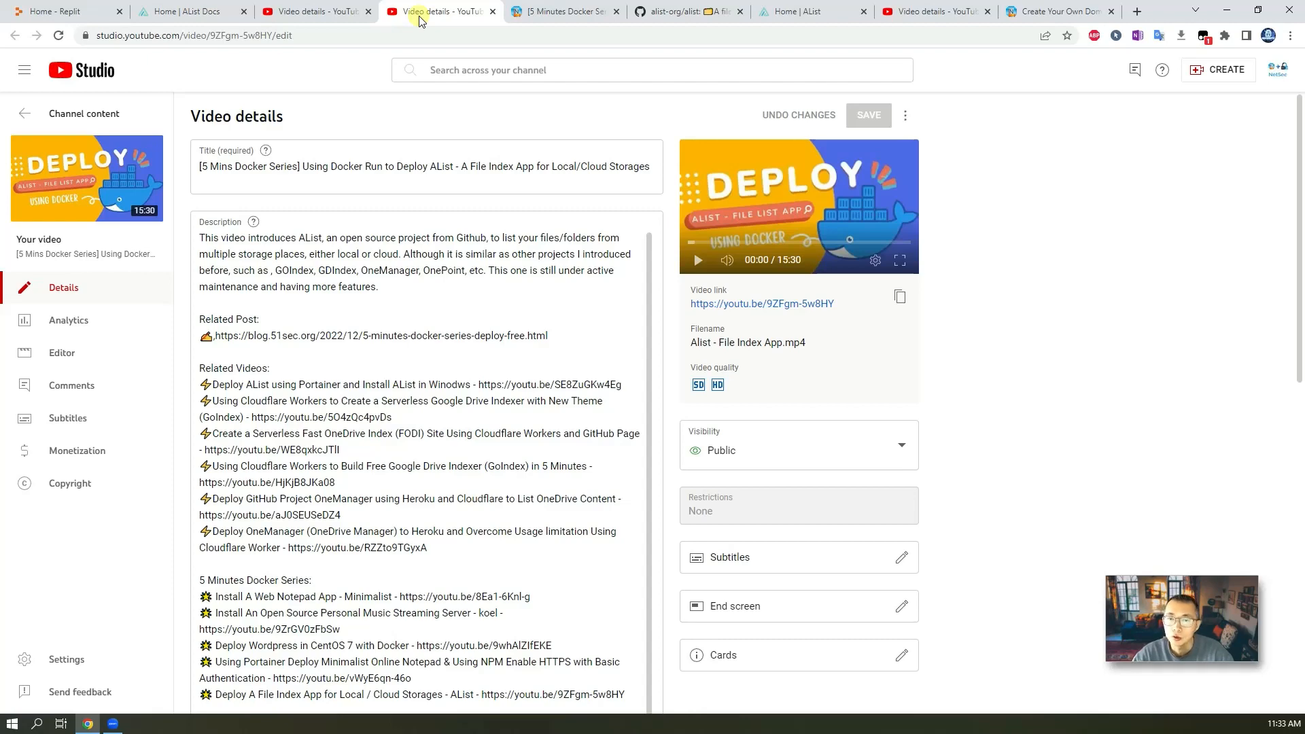
{"action": "left_click", "coordinate": [541, 10]}
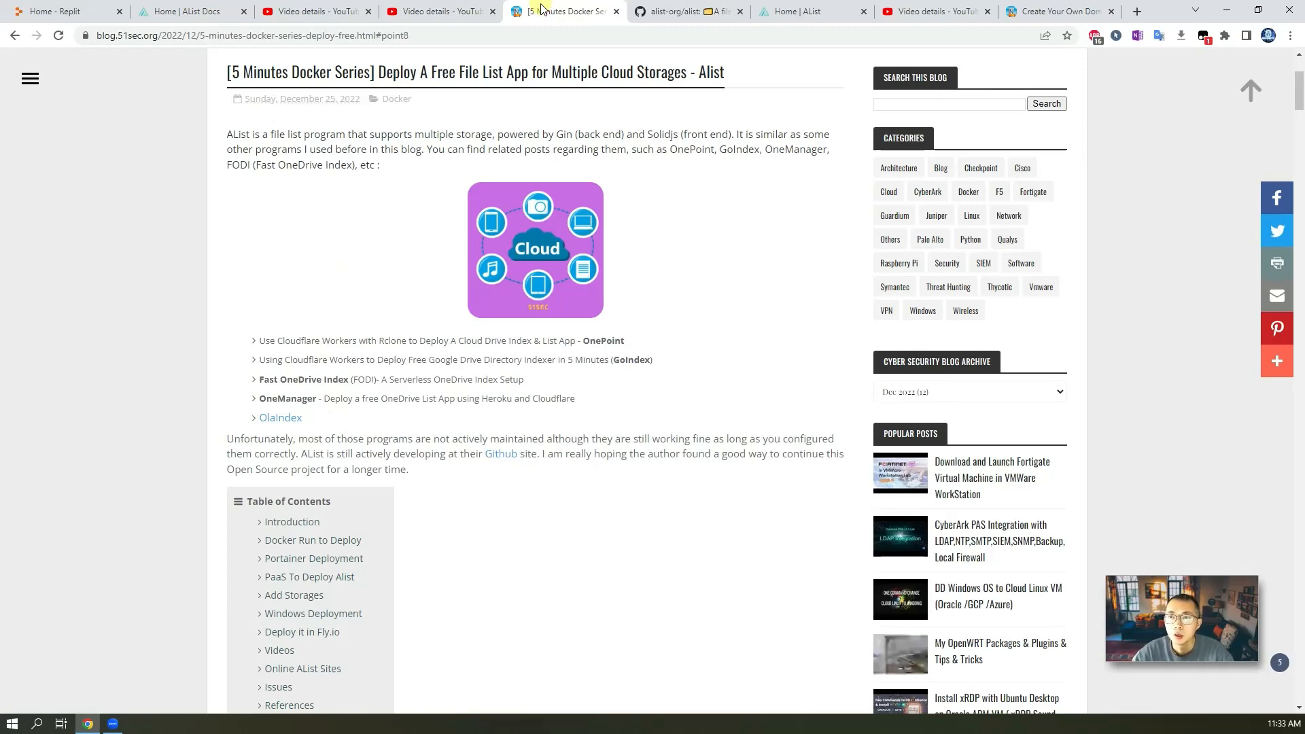
{"action": "left_click", "coordinate": [649, 11]}
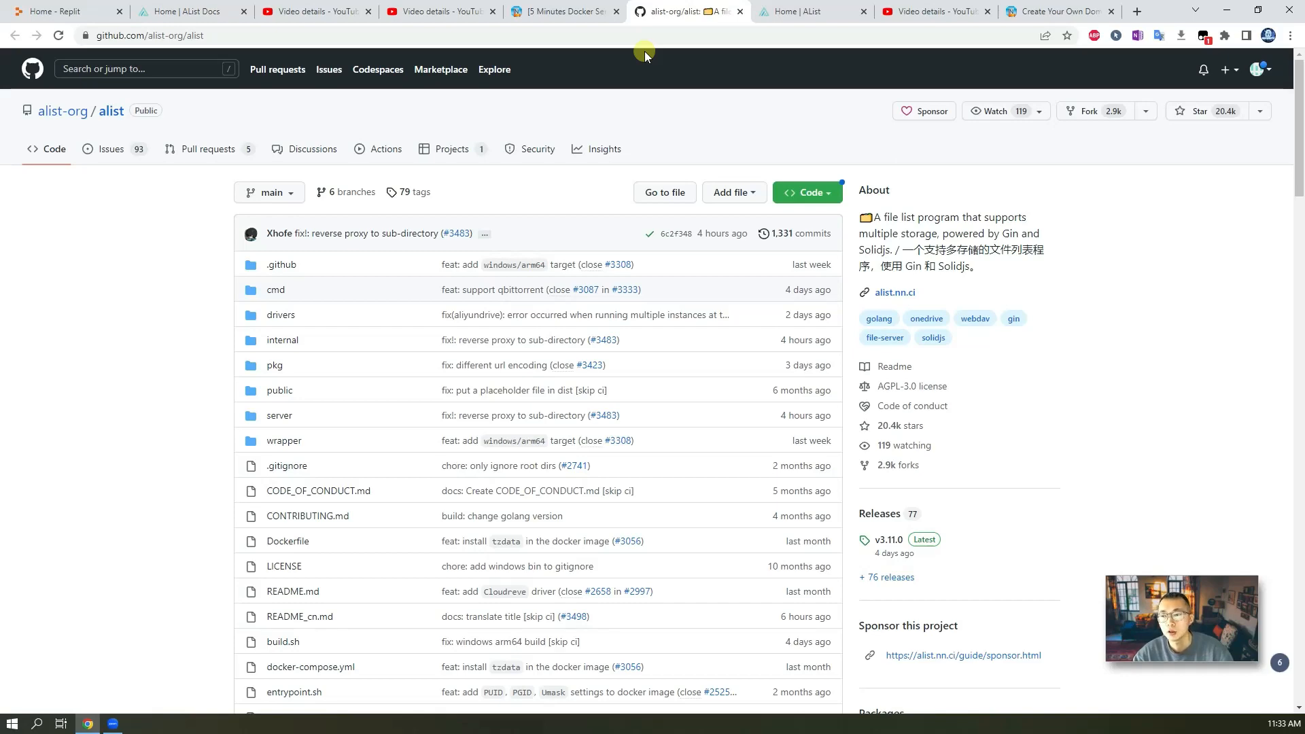
{"action": "scroll", "coordinate": [720, 456], "scroll_direction": "down", "scroll_amount": 15}
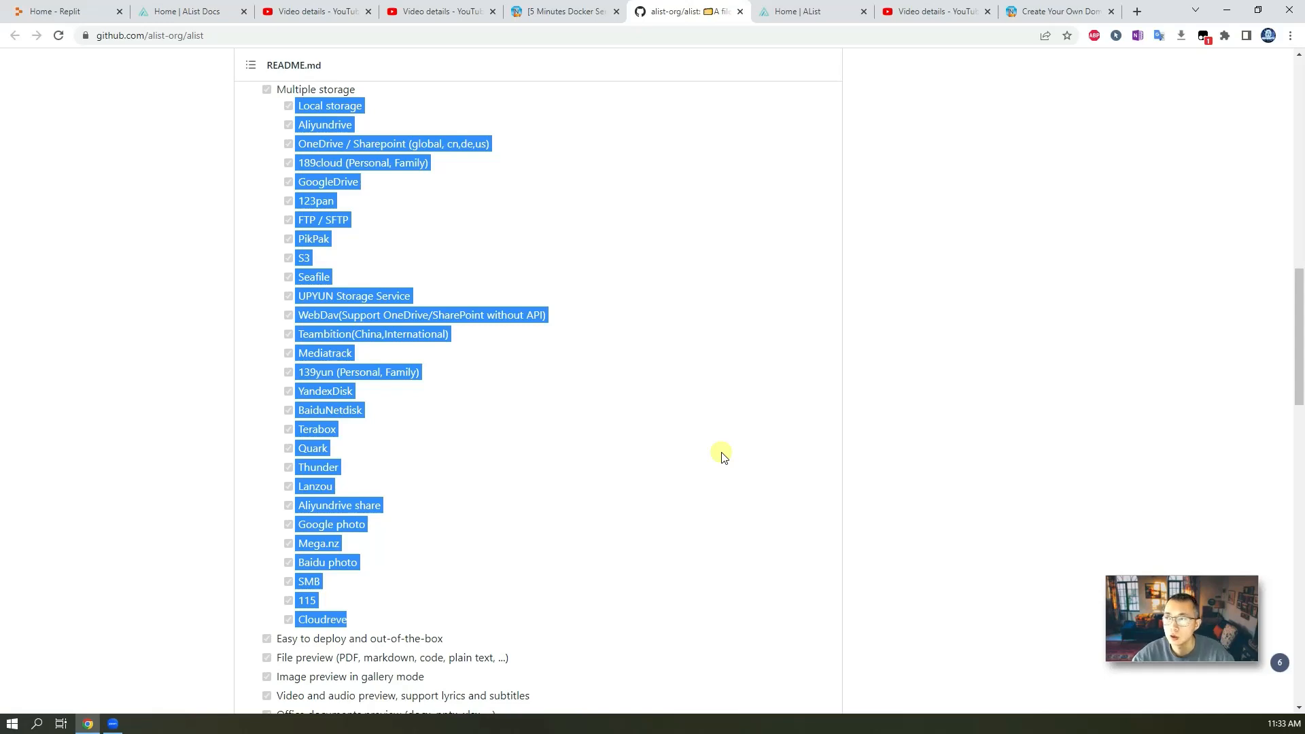
{"action": "left_click", "coordinate": [804, 12]}
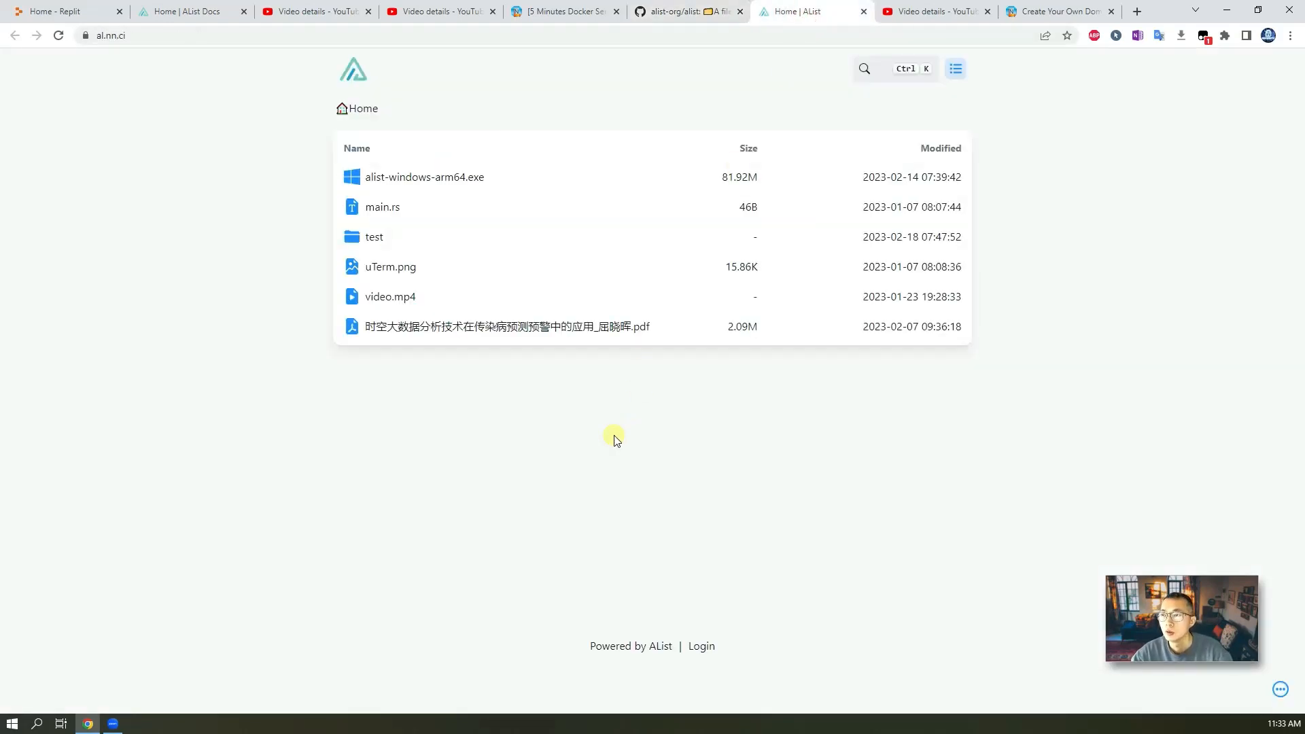
{"action": "left_click", "coordinate": [676, 11]}
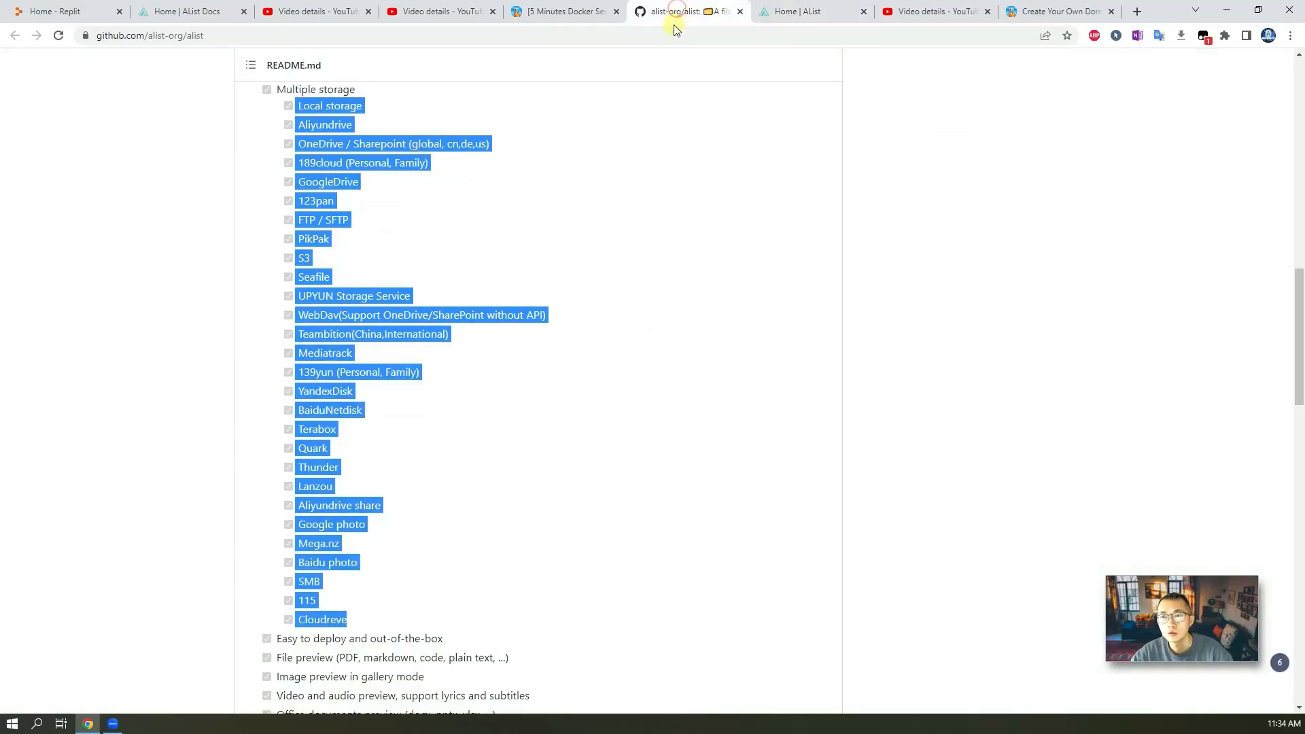
{"action": "left_click", "coordinate": [919, 14]}
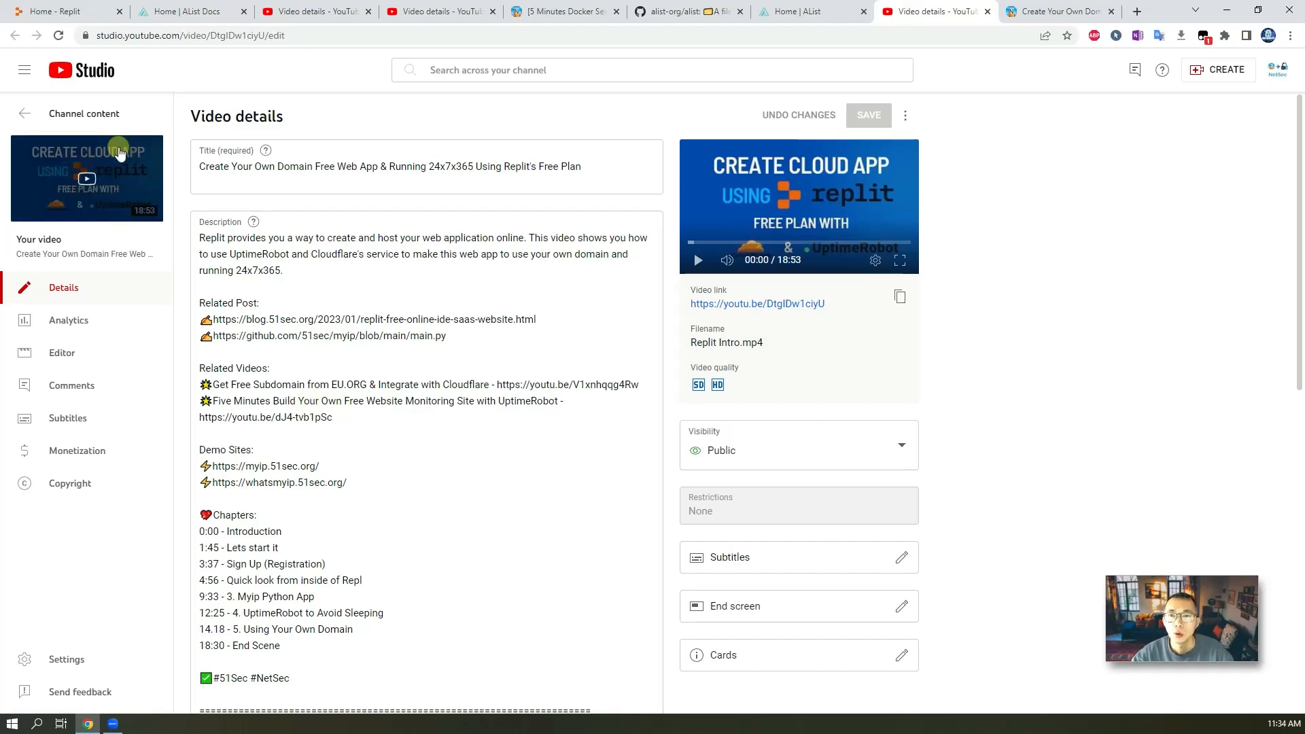
{"action": "left_click", "coordinate": [165, 12]}
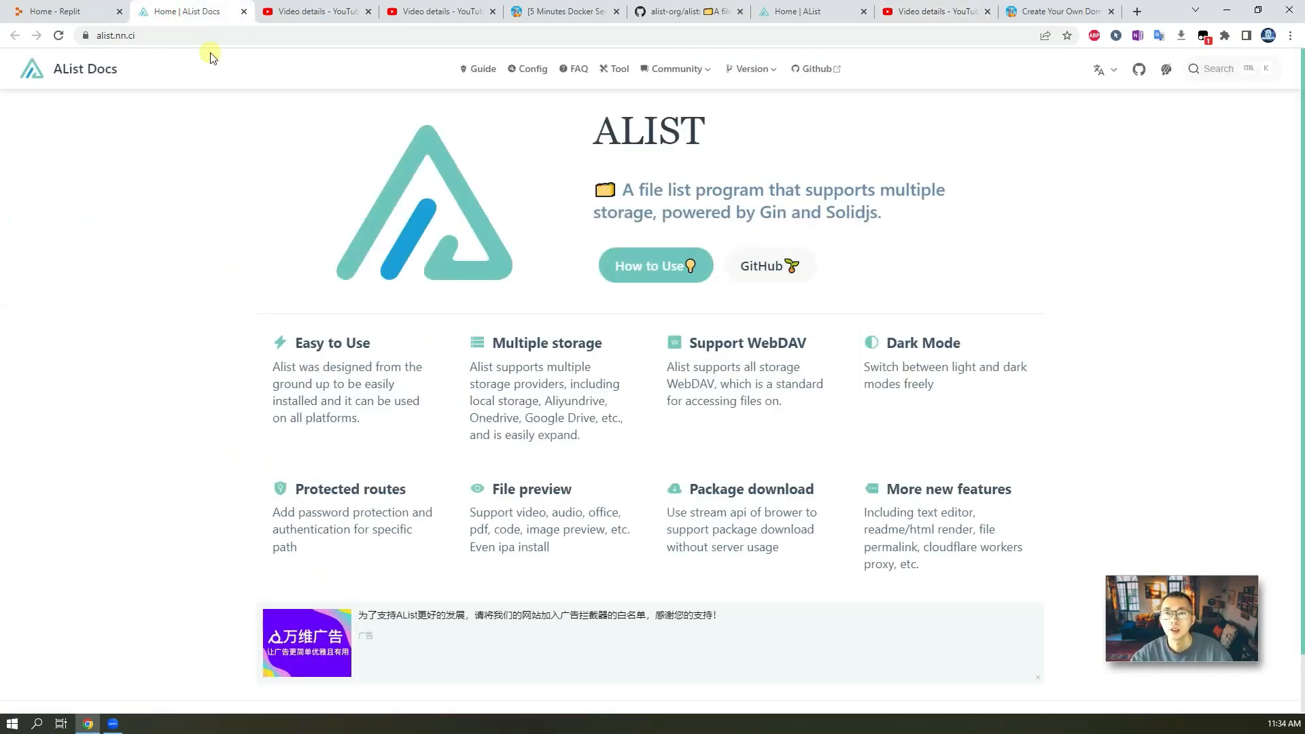
{"action": "left_click", "coordinate": [90, 12]}
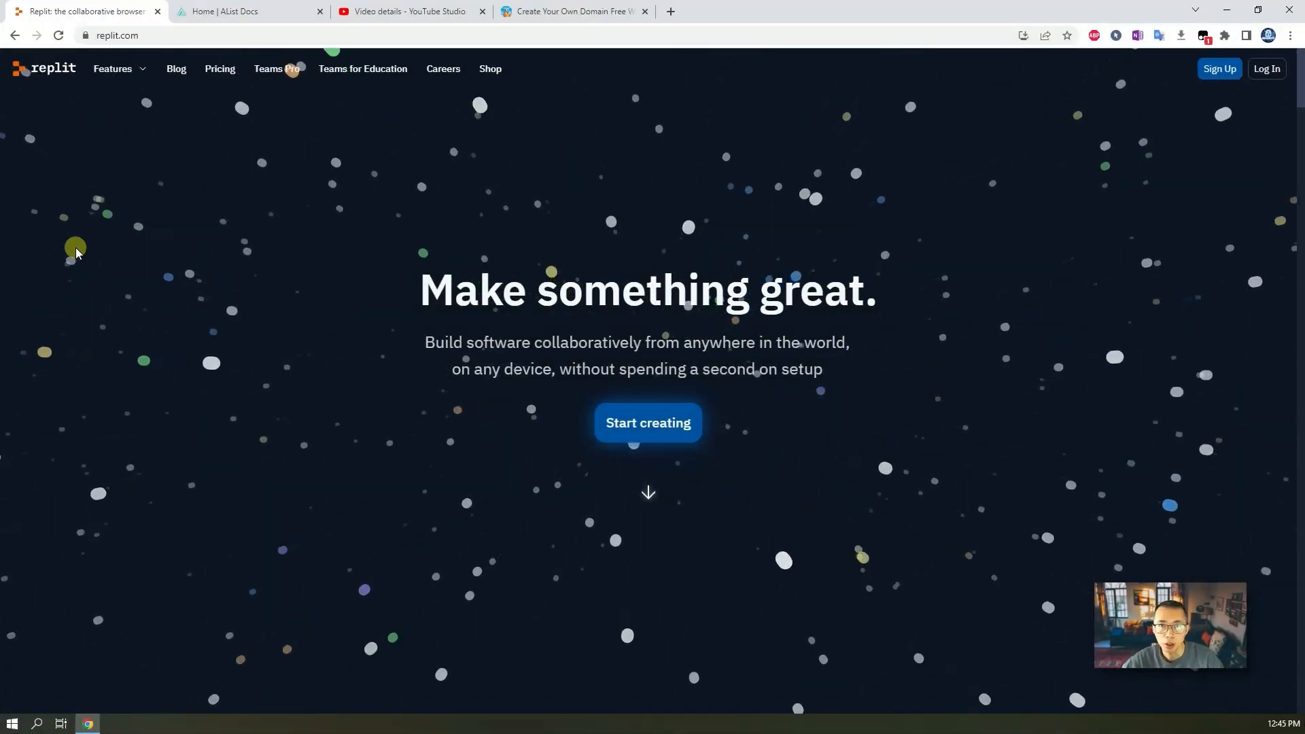
Check the YouTube video details and the blog post about hosting web apps on Replit.
{"action": "left_click", "coordinate": [381, 12]}
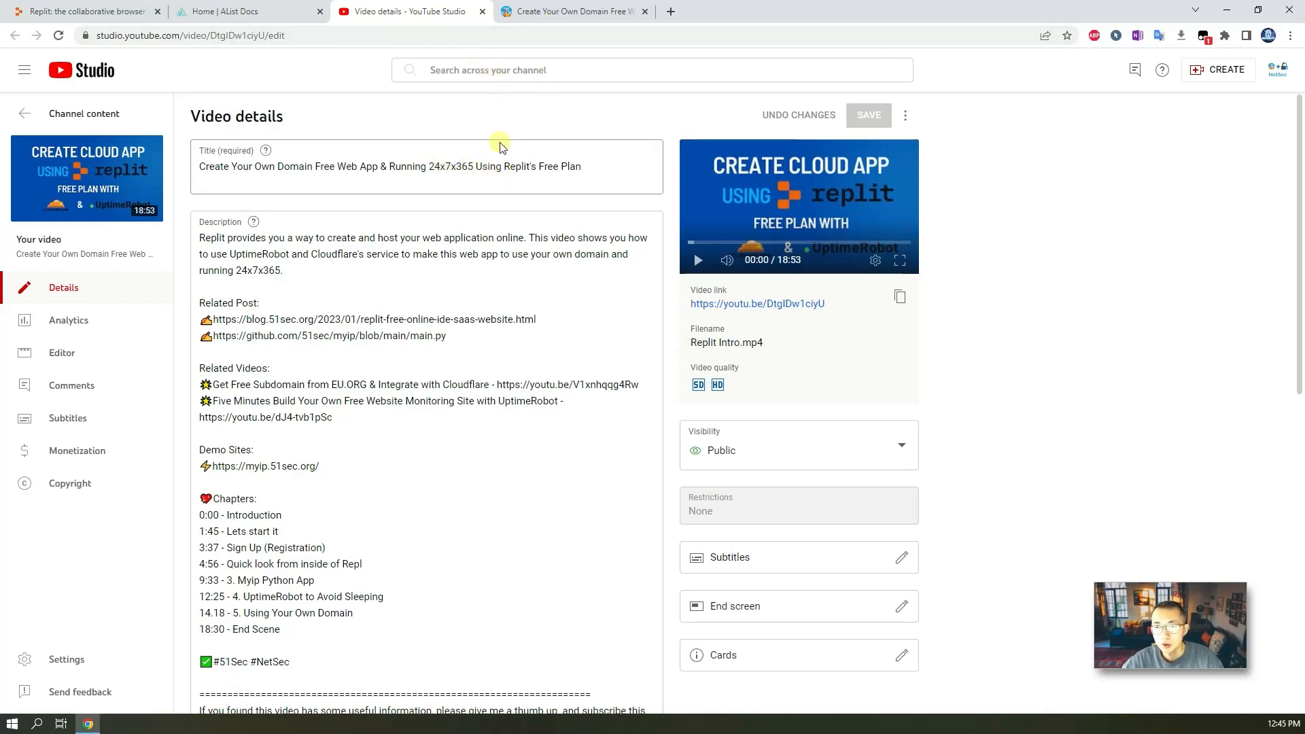
{"action": "left_click", "coordinate": [551, 11]}
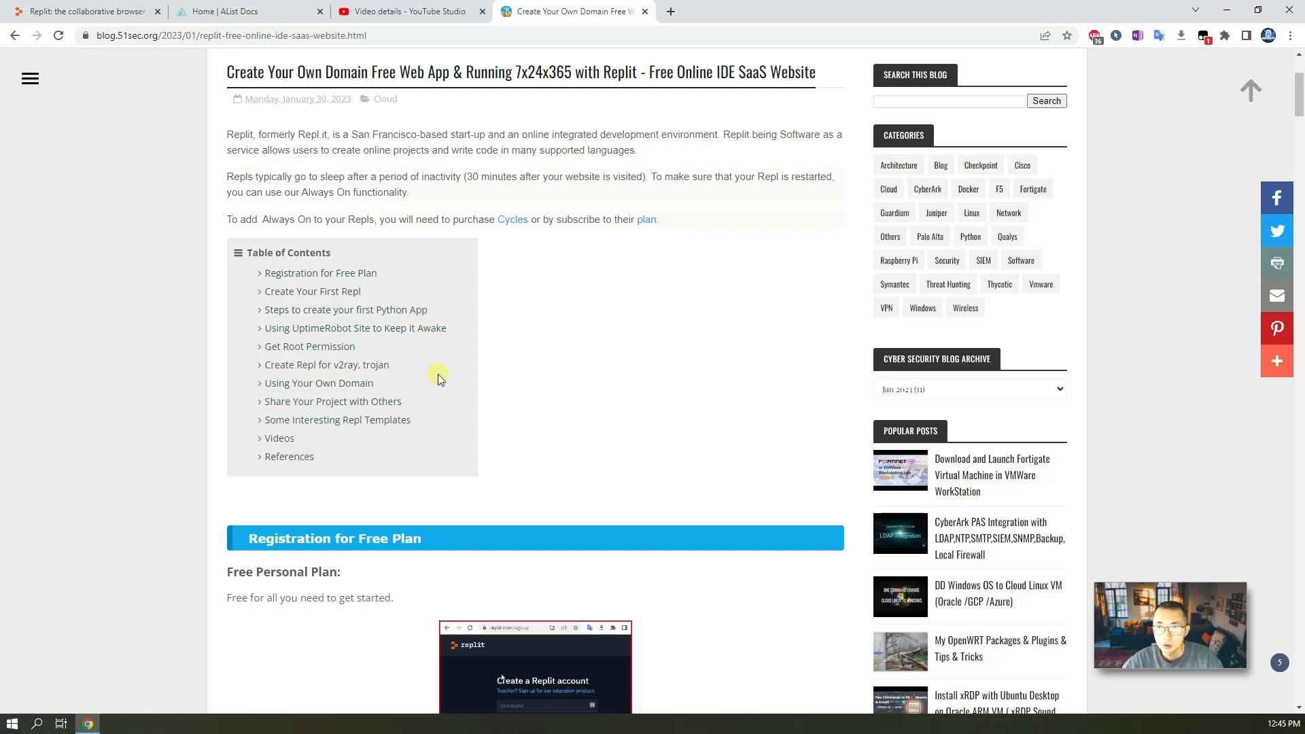
{"action": "left_click", "coordinate": [111, 11]}
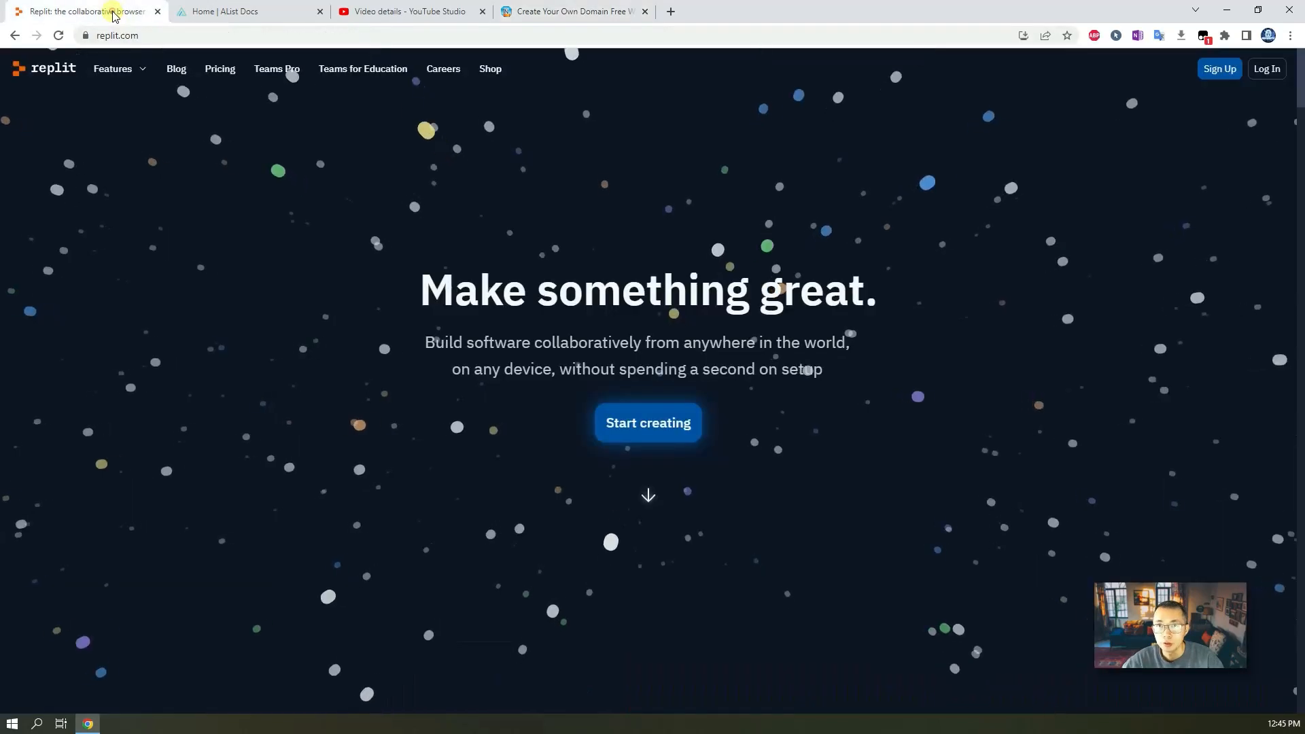
Log in to Replit using the Continue with Google option and an existing Google account.
{"action": "left_click", "coordinate": [1267, 69]}
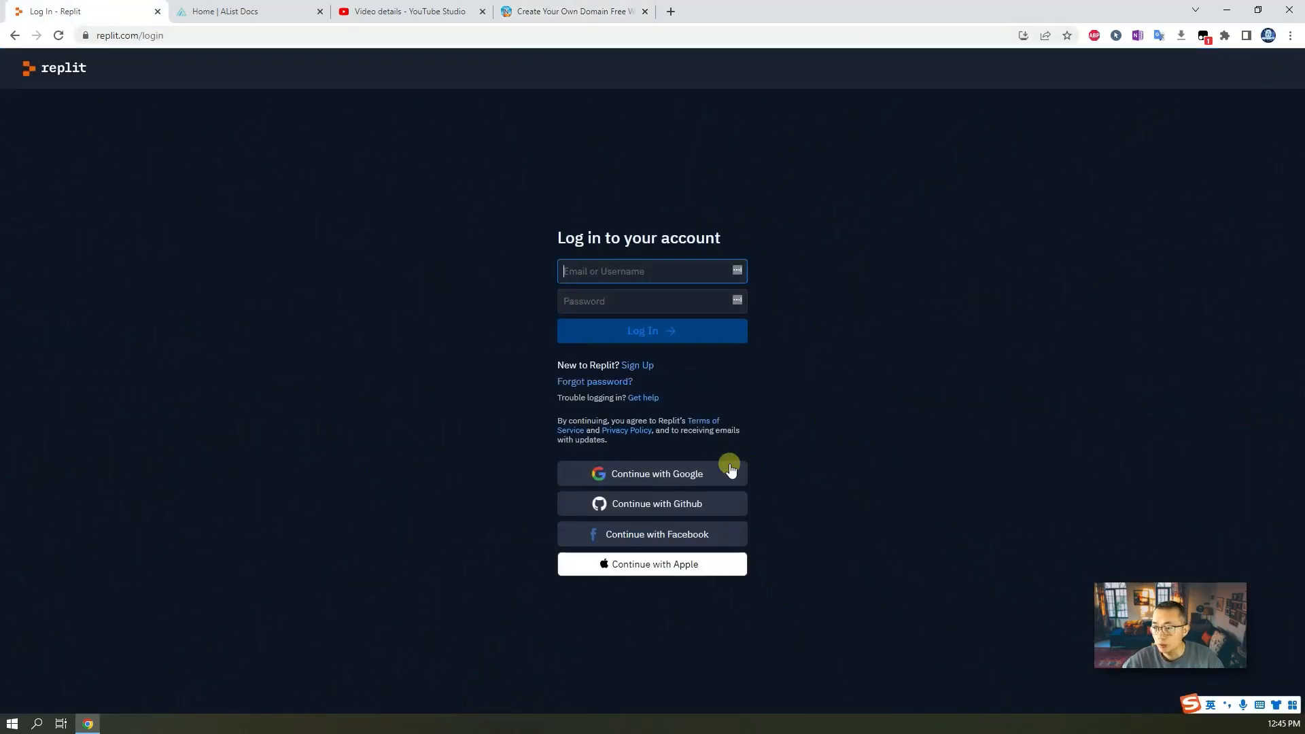
{"action": "left_click", "coordinate": [728, 469]}
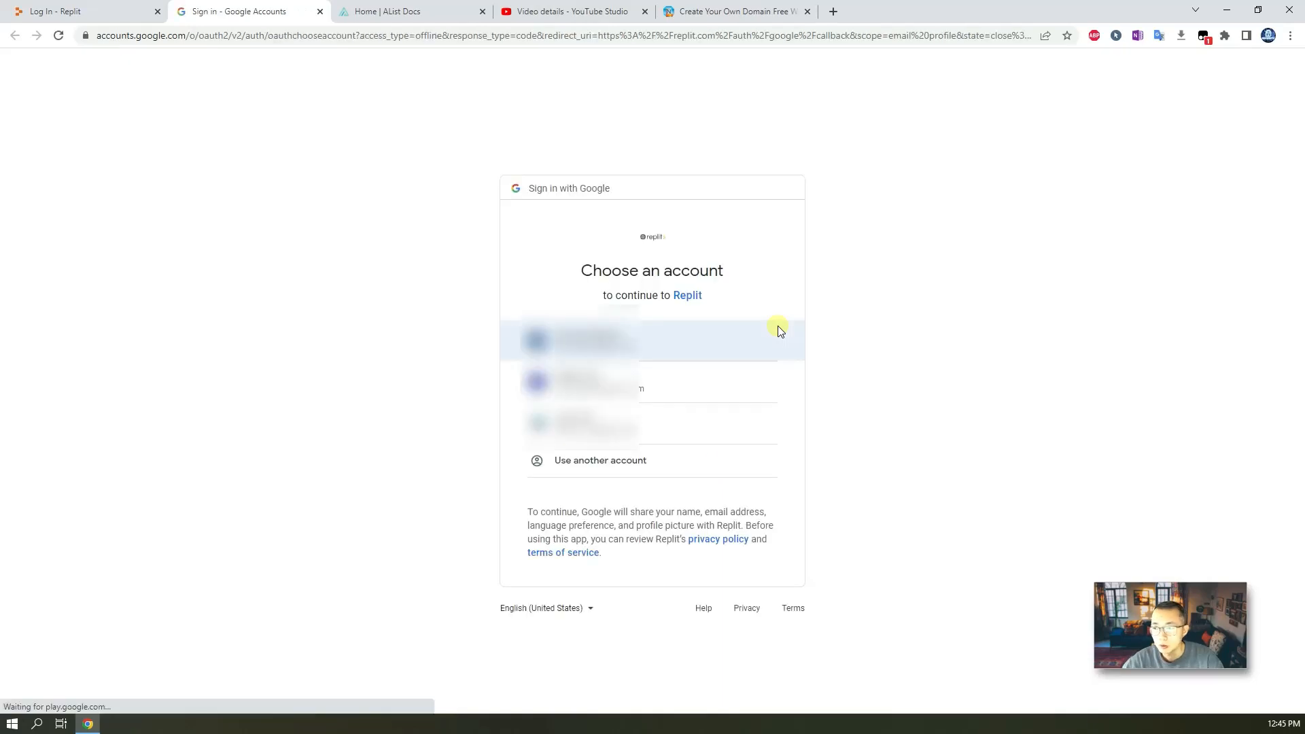
{"action": "left_click", "coordinate": [740, 328]}
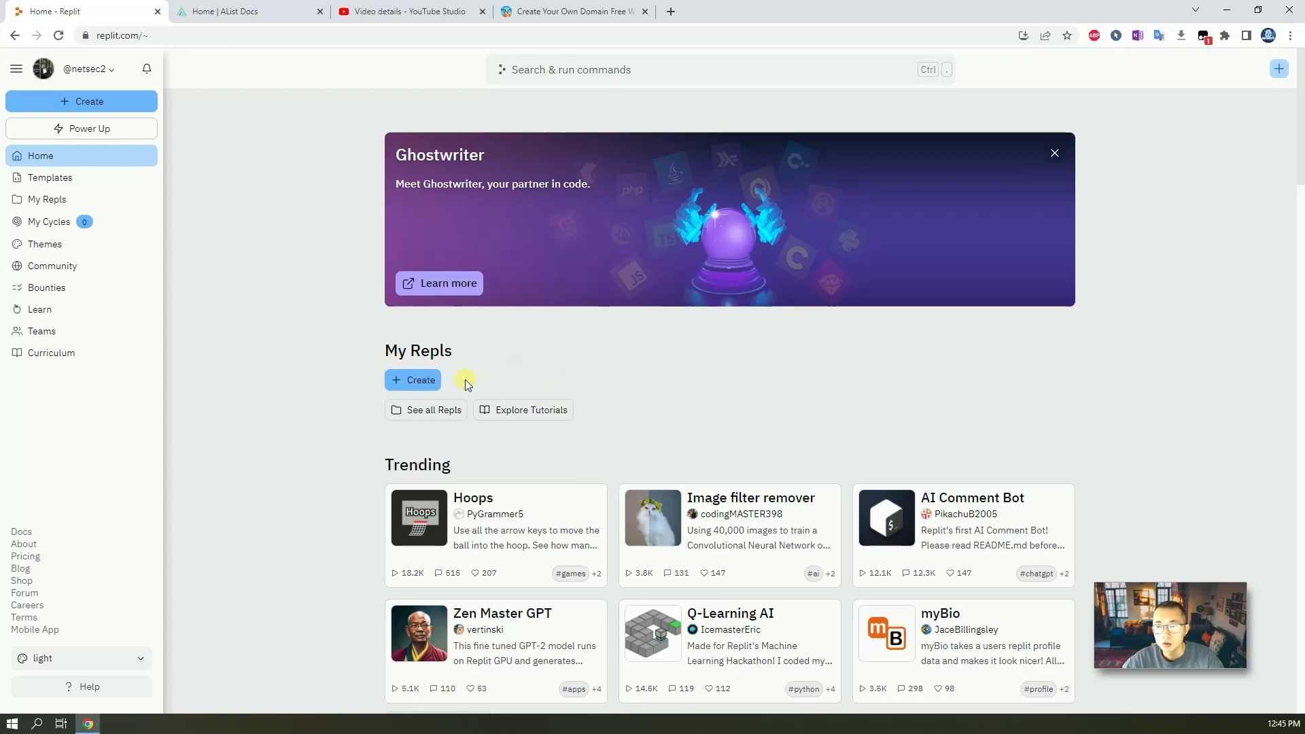
Create a new repl from the Bash template titled list.
{"action": "left_click", "coordinate": [422, 380]}
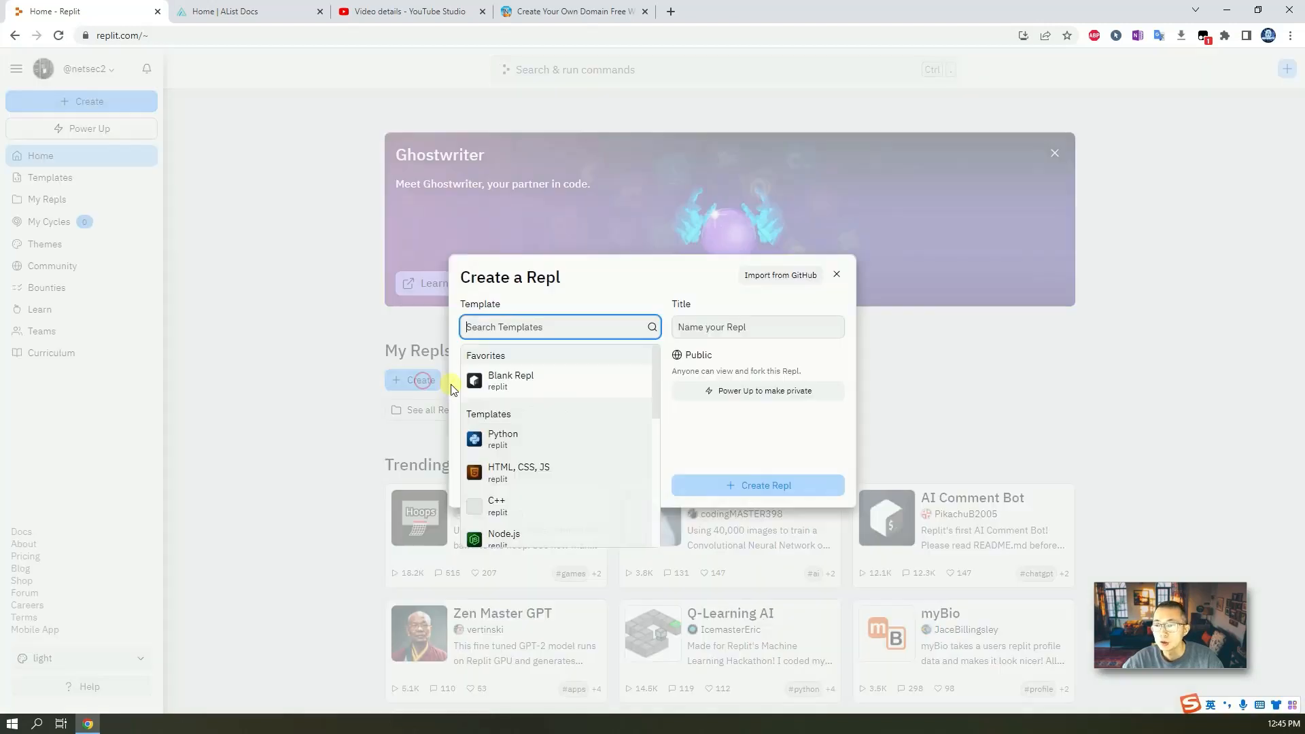
{"action": "left_click", "coordinate": [554, 328]}
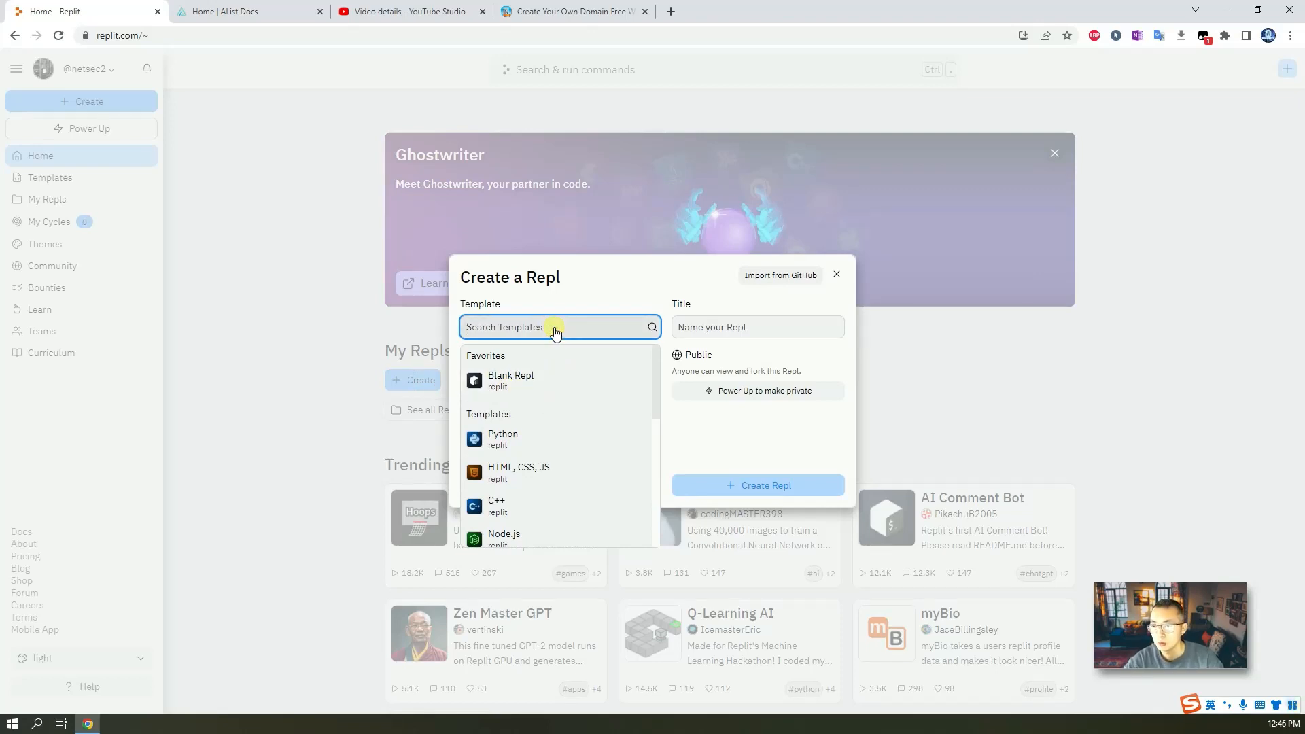
{"action": "type", "text": "bash"}
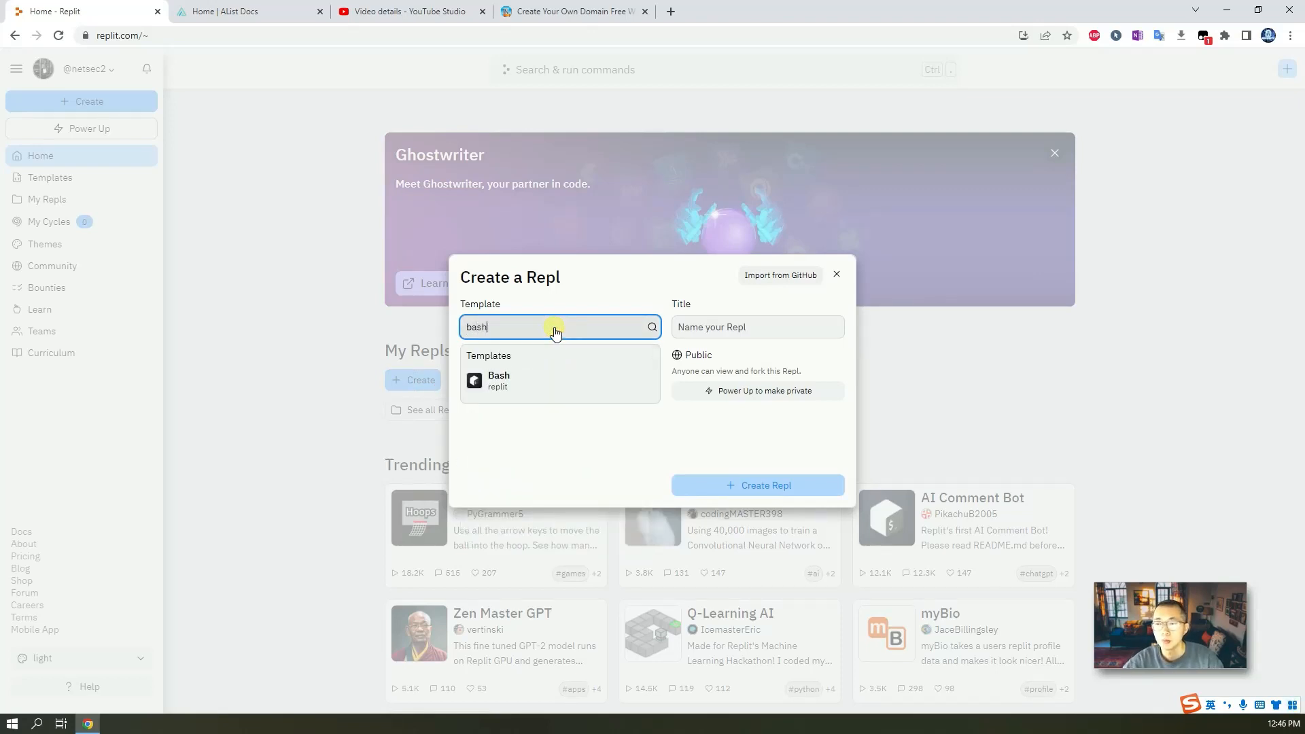
{"action": "left_click", "coordinate": [562, 379]}
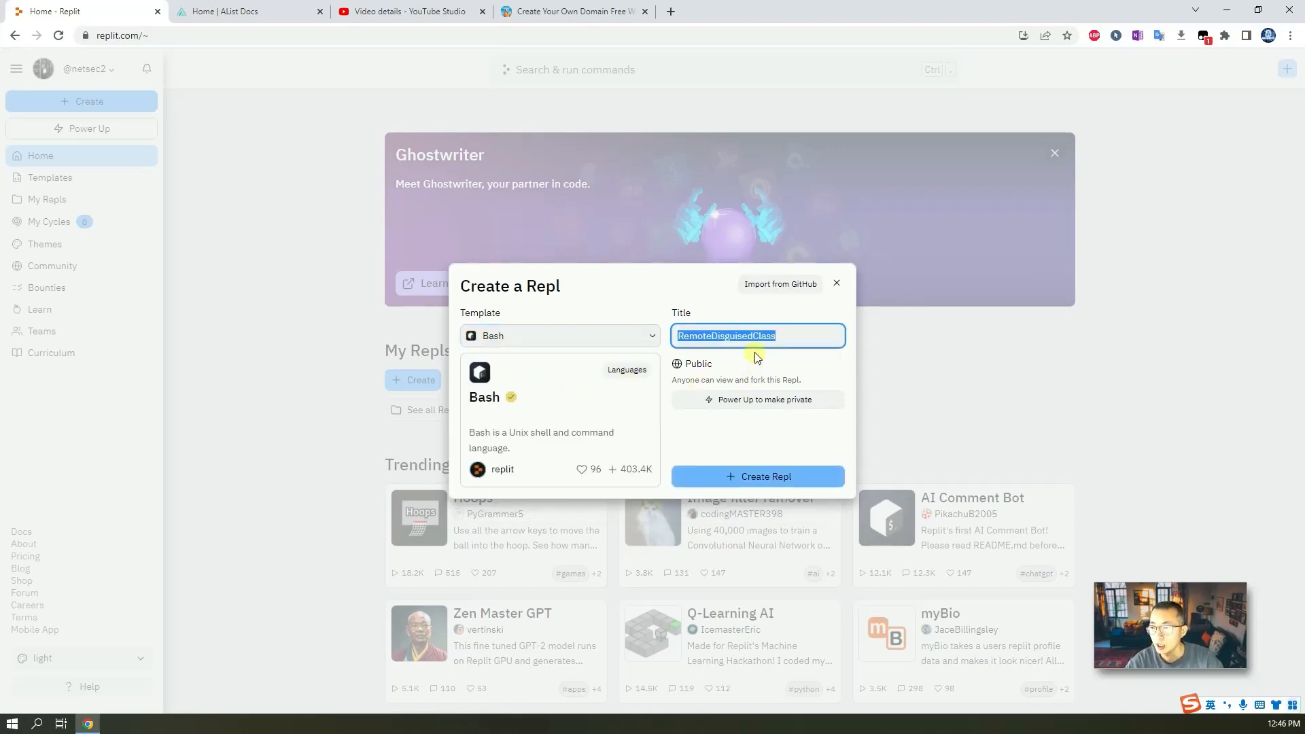
{"action": "type", "text": "list"}
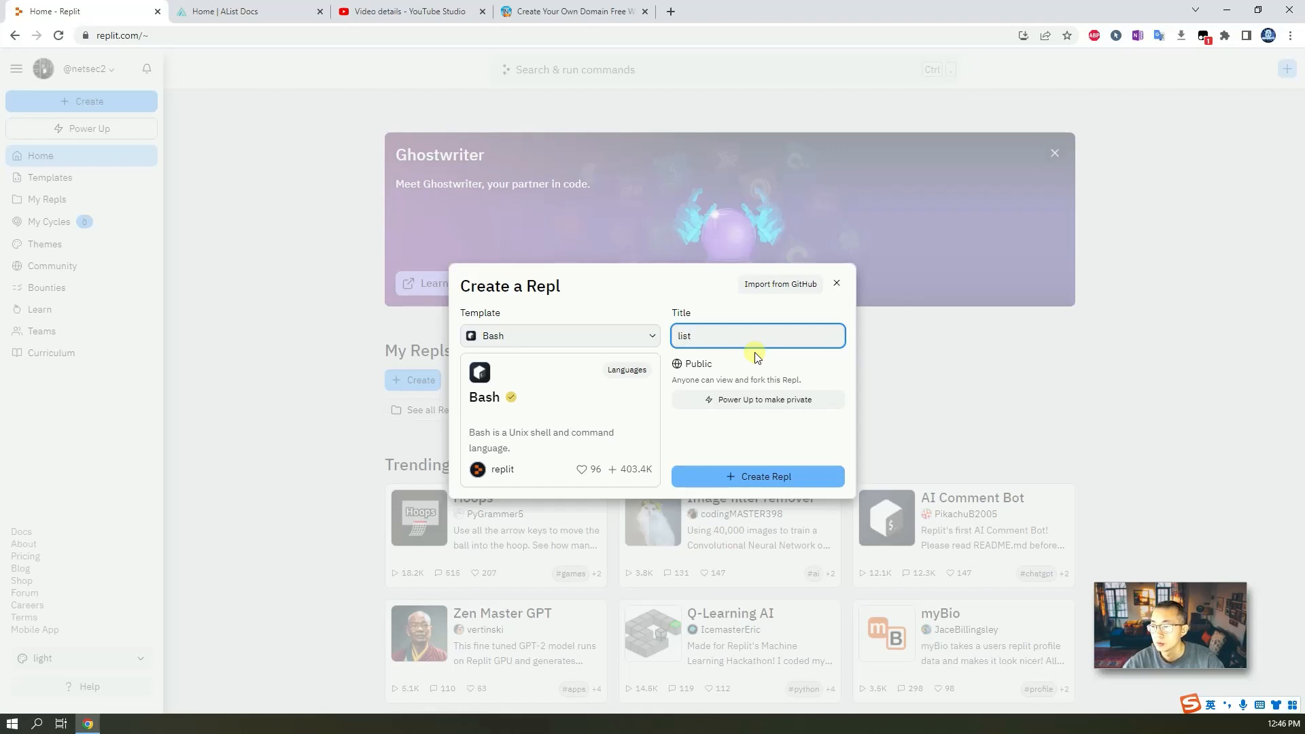
{"action": "left_click", "coordinate": [766, 475]}
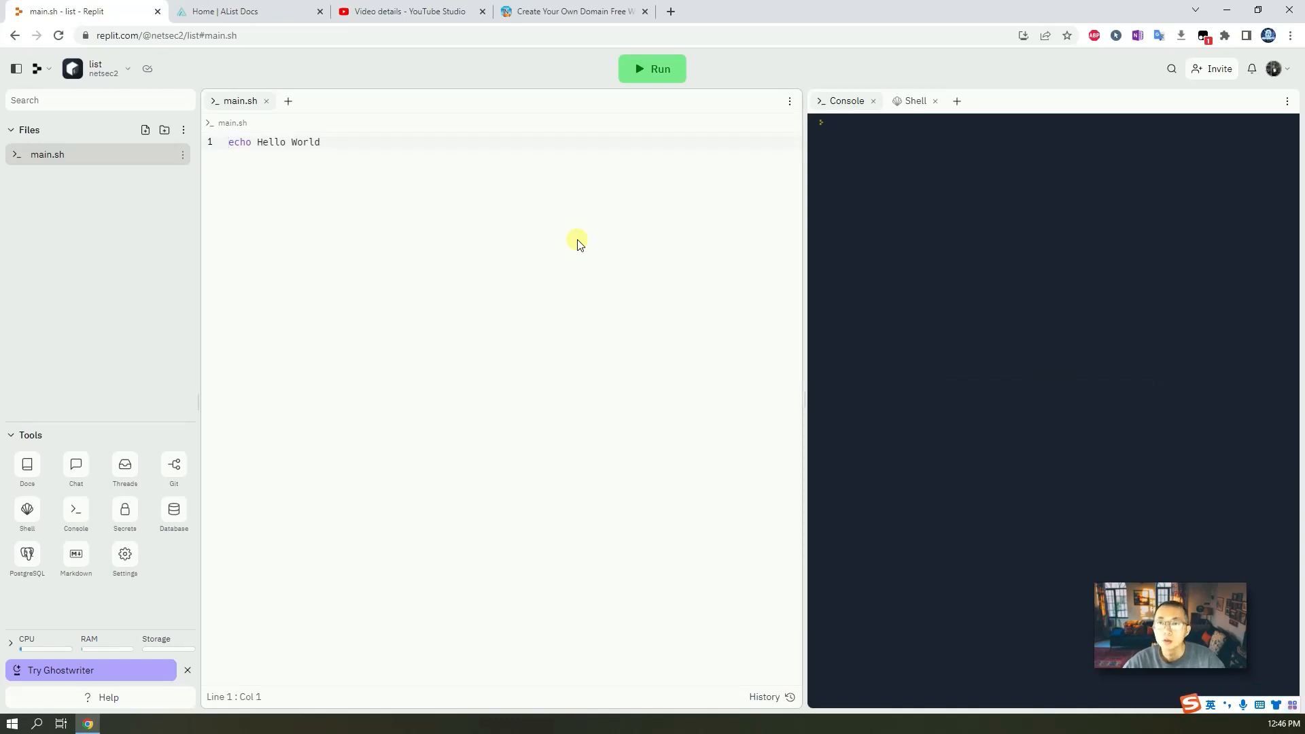
Open the Manual installation page of the AList guide and select the chmod +x alist command under Running.
{"action": "left_click", "coordinate": [279, 11]}
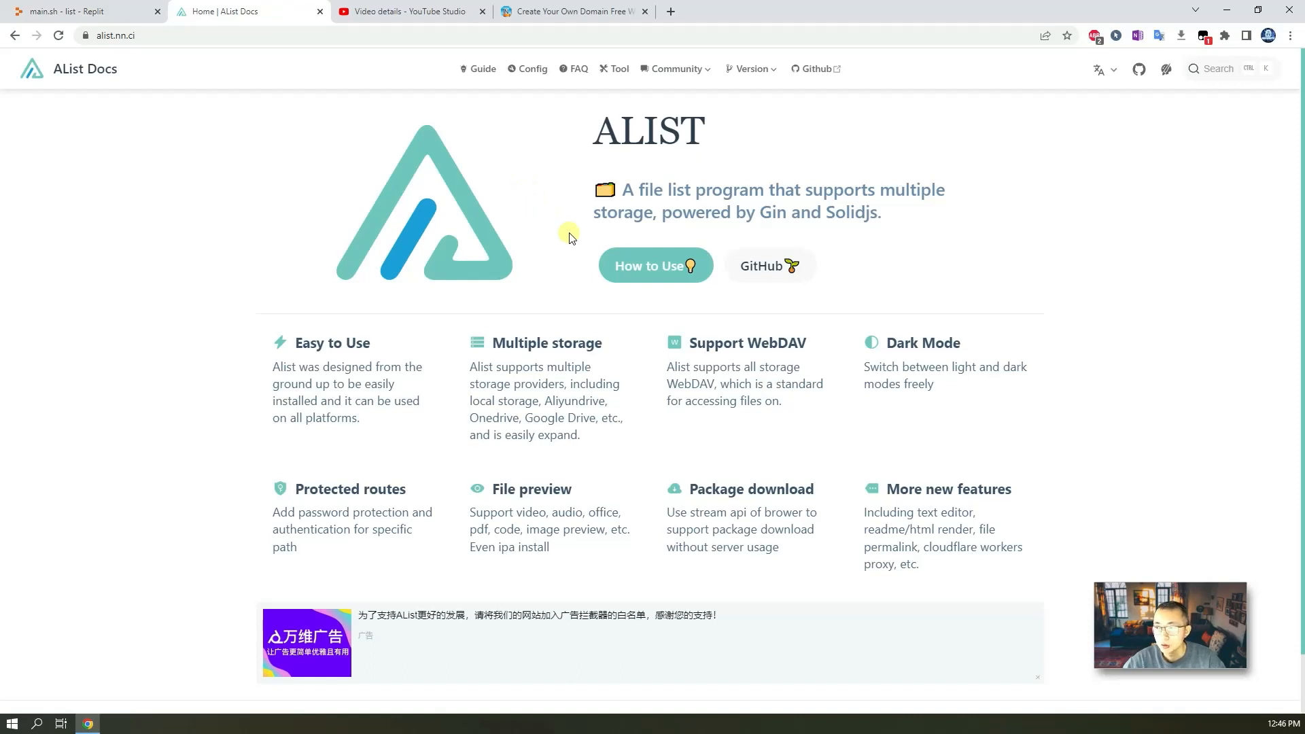
{"action": "left_click", "coordinate": [637, 266]}
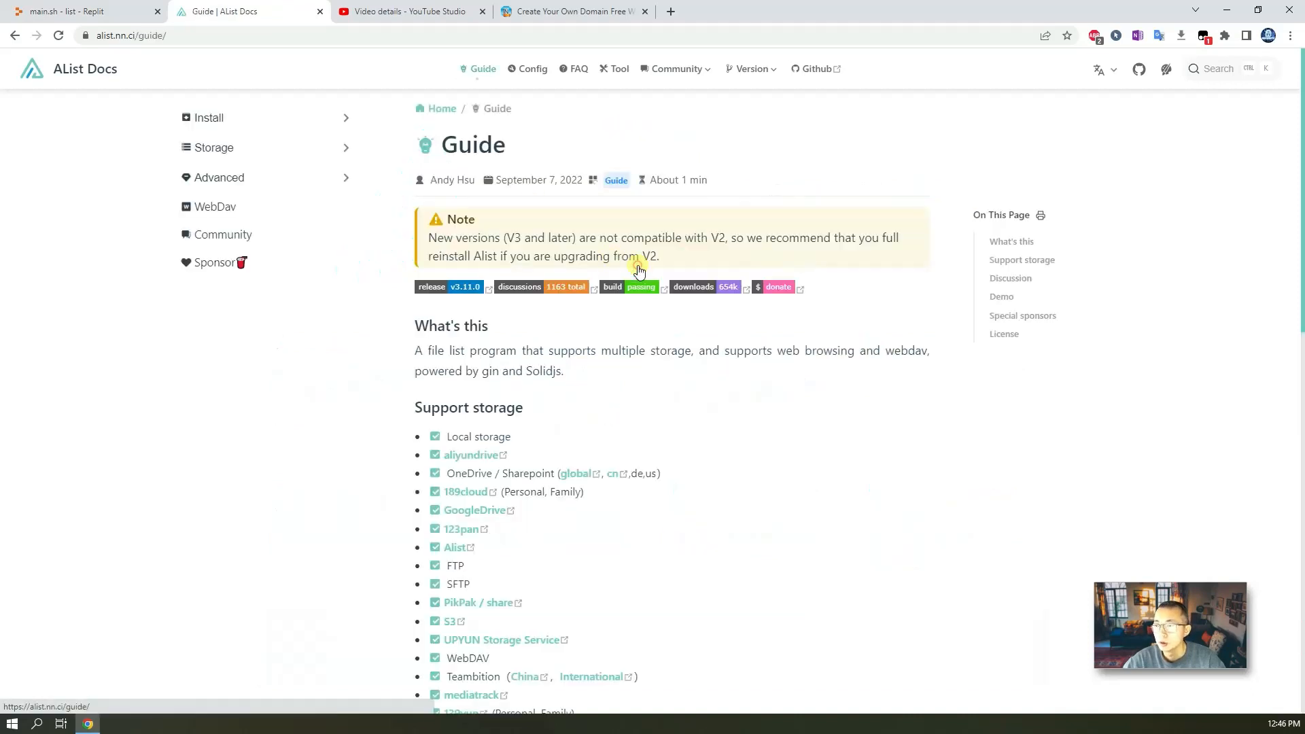
{"action": "left_click", "coordinate": [274, 123]}
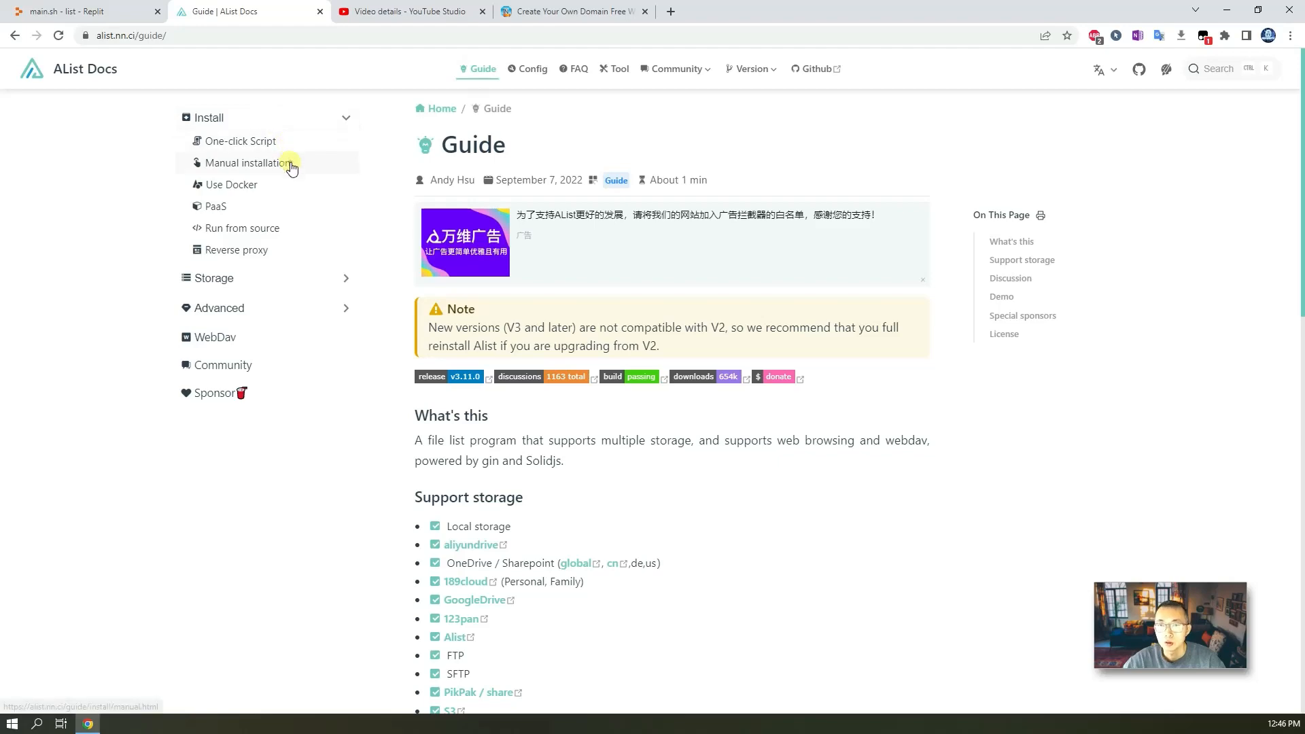
{"action": "left_click", "coordinate": [291, 164]}
{"action": "scroll", "coordinate": [611, 378], "scroll_direction": "down", "scroll_amount": 4}
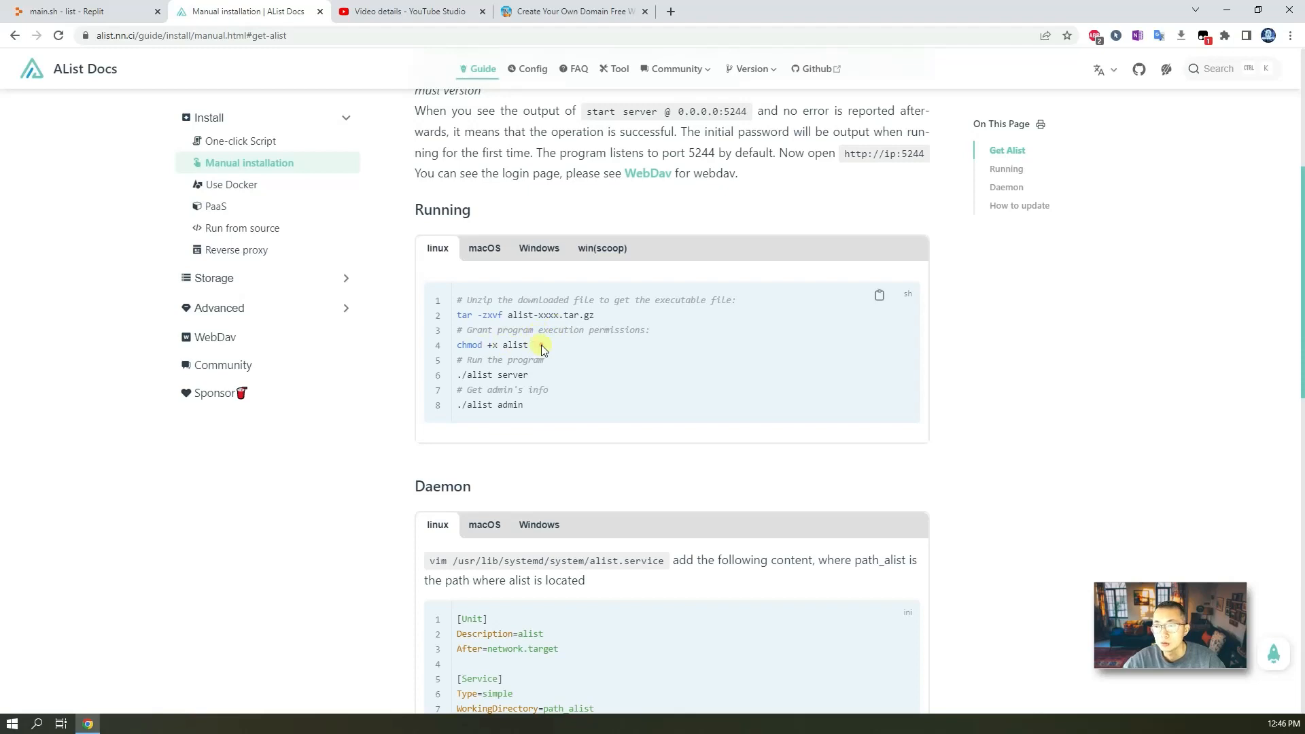
{"action": "left_click_drag", "start_coordinate": [535, 346], "coordinate": [494, 347]}
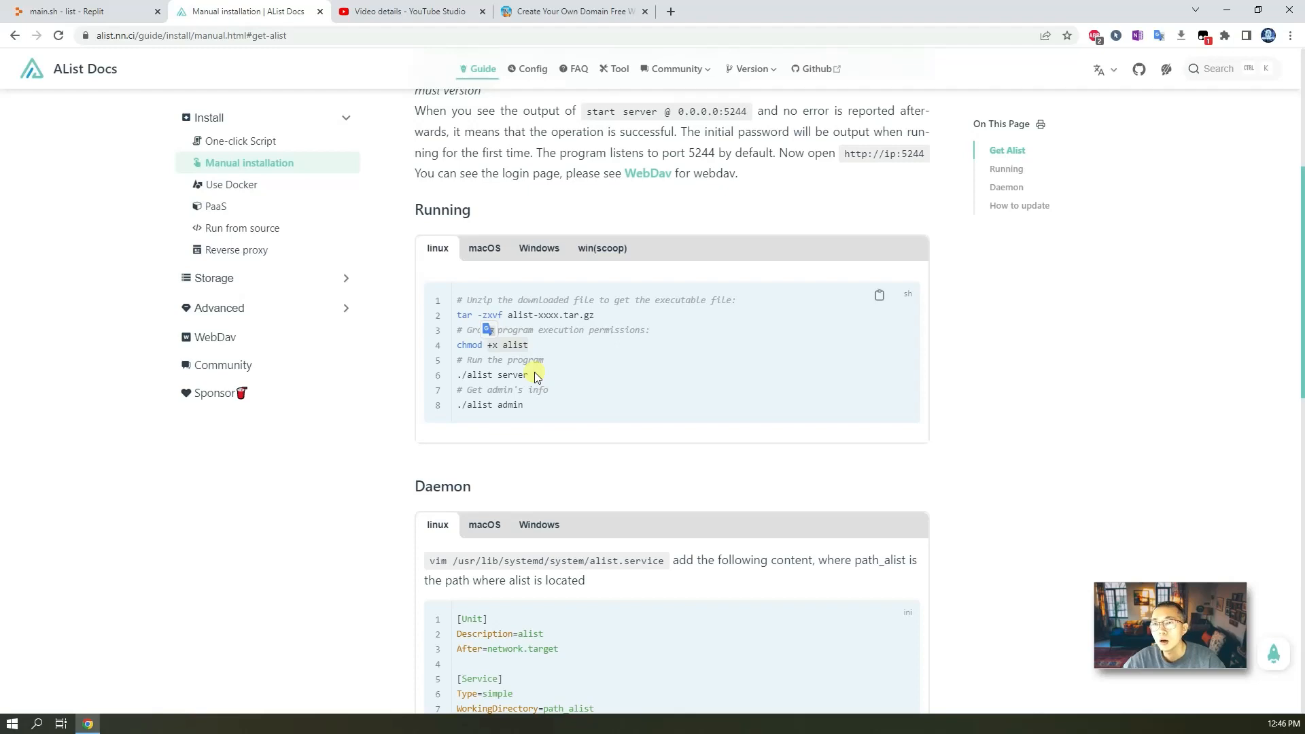
Open the docs' GitHub link in a new tab and navigate to the alist-org organization's alist repository.
{"action": "right_click", "coordinate": [1140, 70]}
{"action": "left_click", "coordinate": [1159, 85]}
{"action": "left_click", "coordinate": [411, 9]}
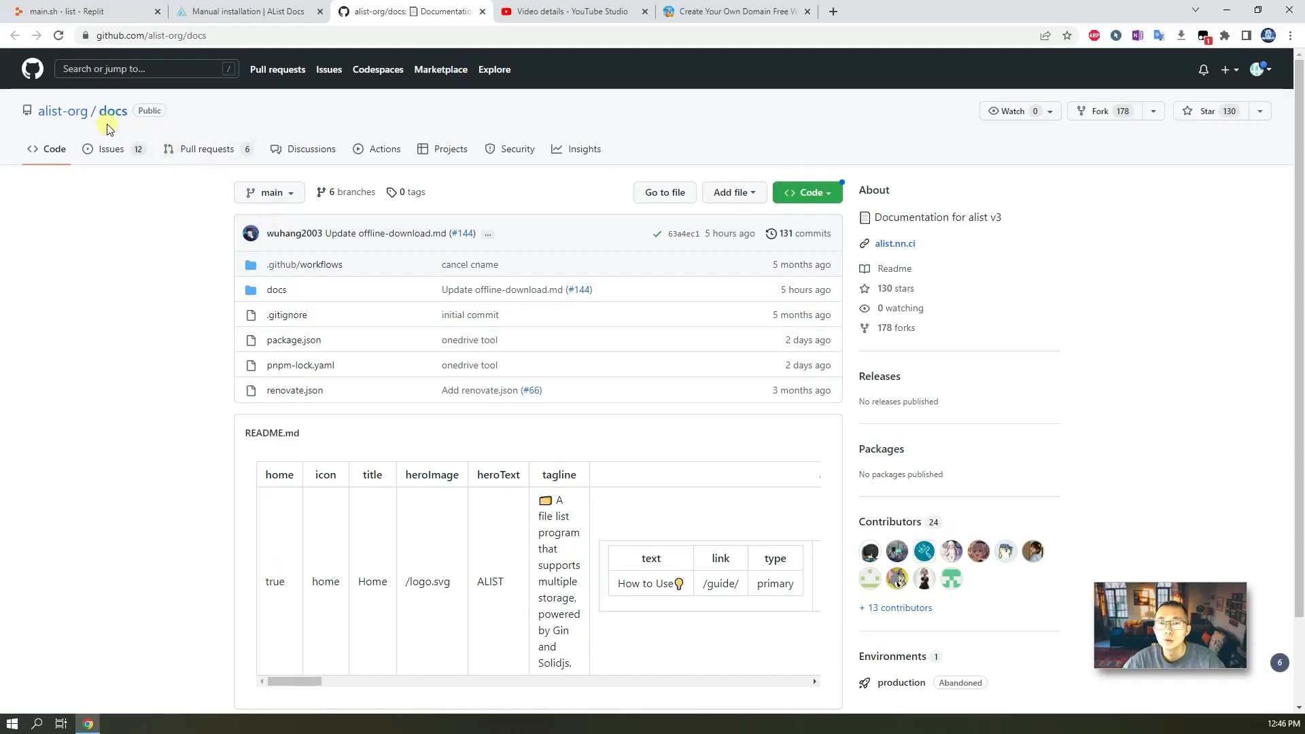
{"action": "left_click", "coordinate": [65, 113]}
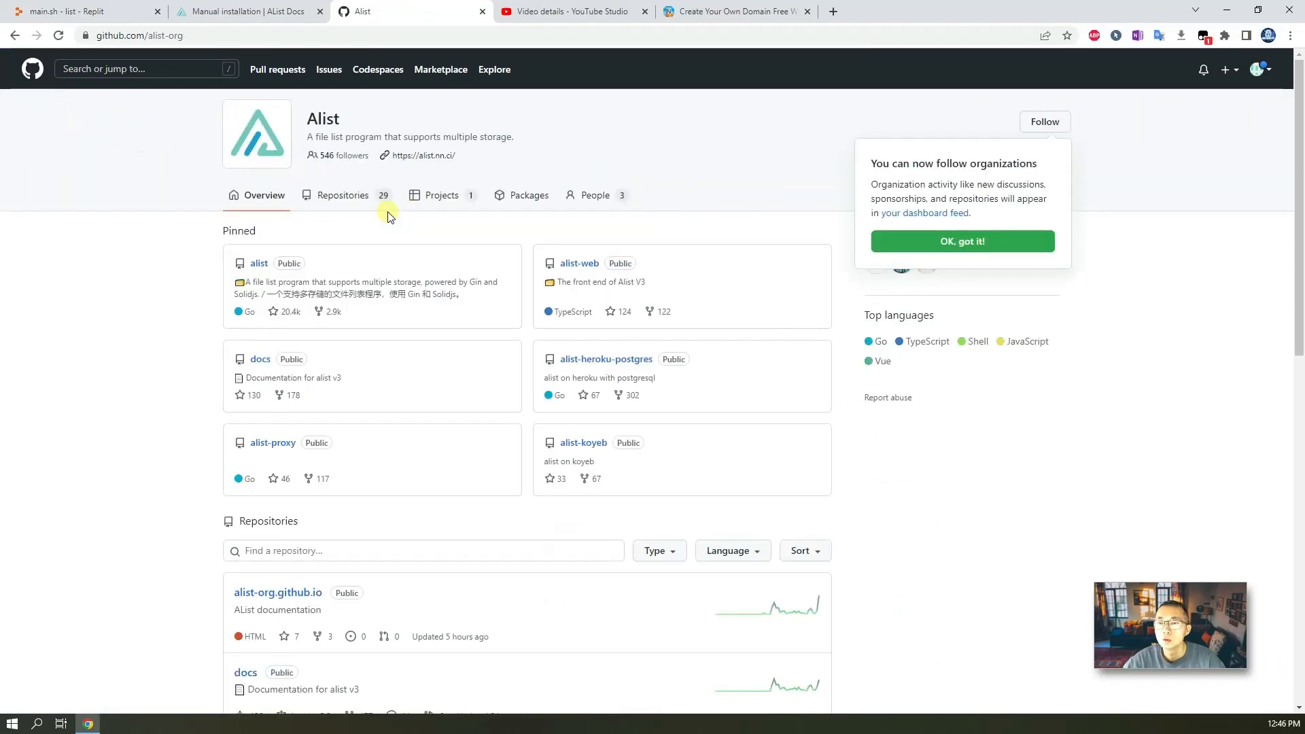
{"action": "left_click", "coordinate": [257, 264]}
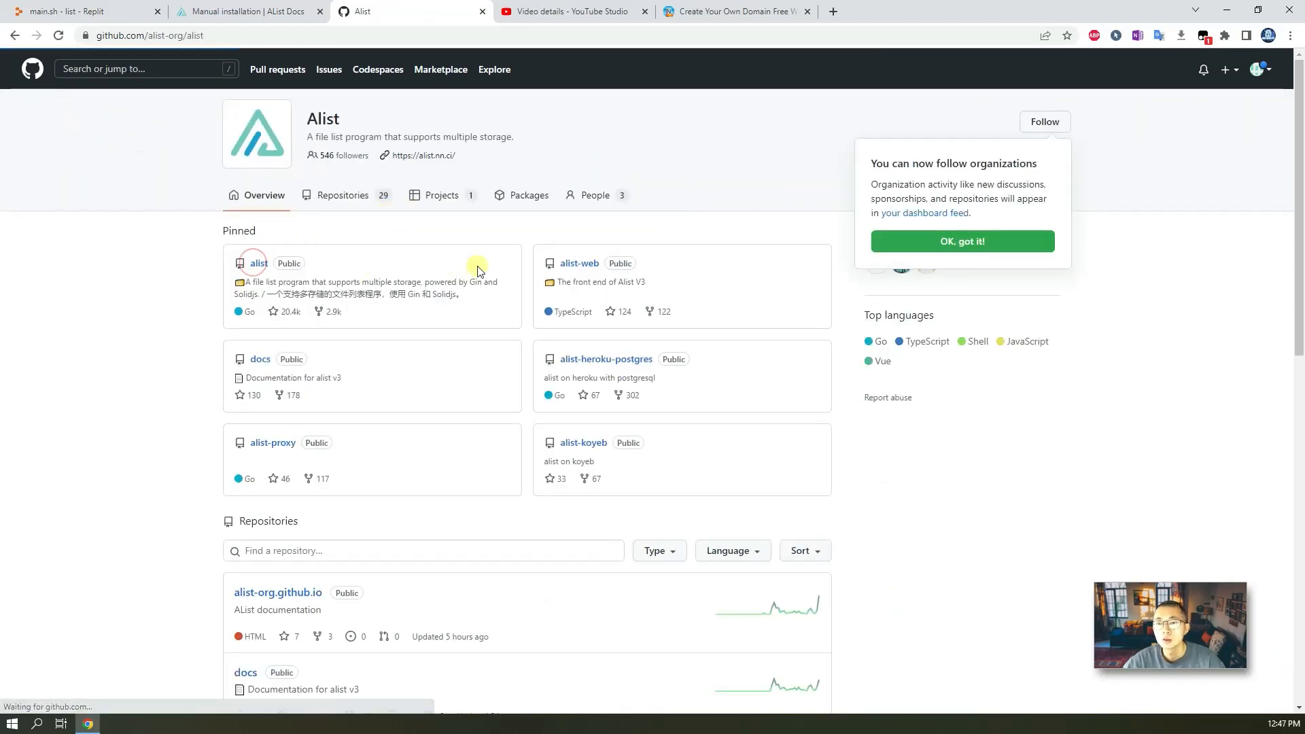
Open the releases list of the alist repository.
{"action": "scroll", "coordinate": [626, 407], "scroll_direction": "down", "scroll_amount": 3}
{"action": "scroll", "coordinate": [632, 407], "scroll_direction": "down", "scroll_amount": 3}
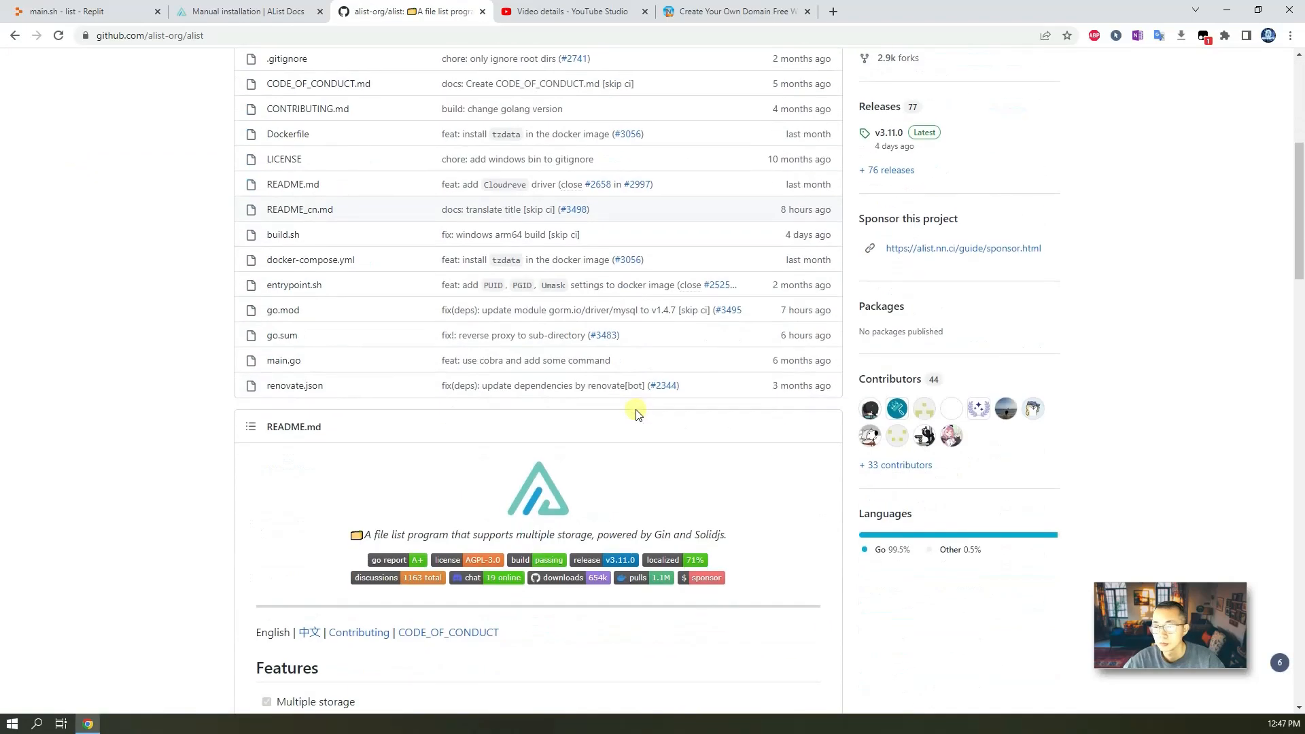
{"action": "scroll", "coordinate": [645, 411], "scroll_direction": "down", "scroll_amount": 3}
{"action": "scroll", "coordinate": [747, 387], "scroll_direction": "up", "scroll_amount": 7}
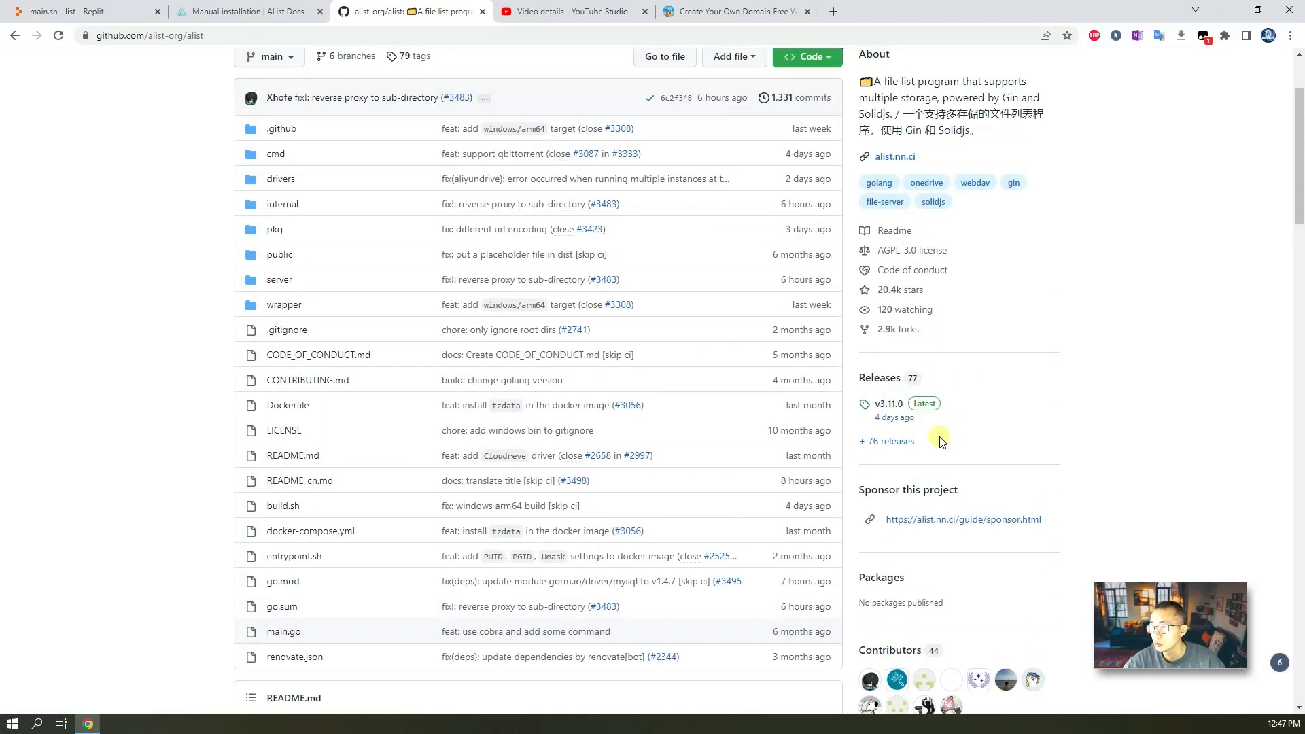
{"action": "left_click", "coordinate": [900, 442]}
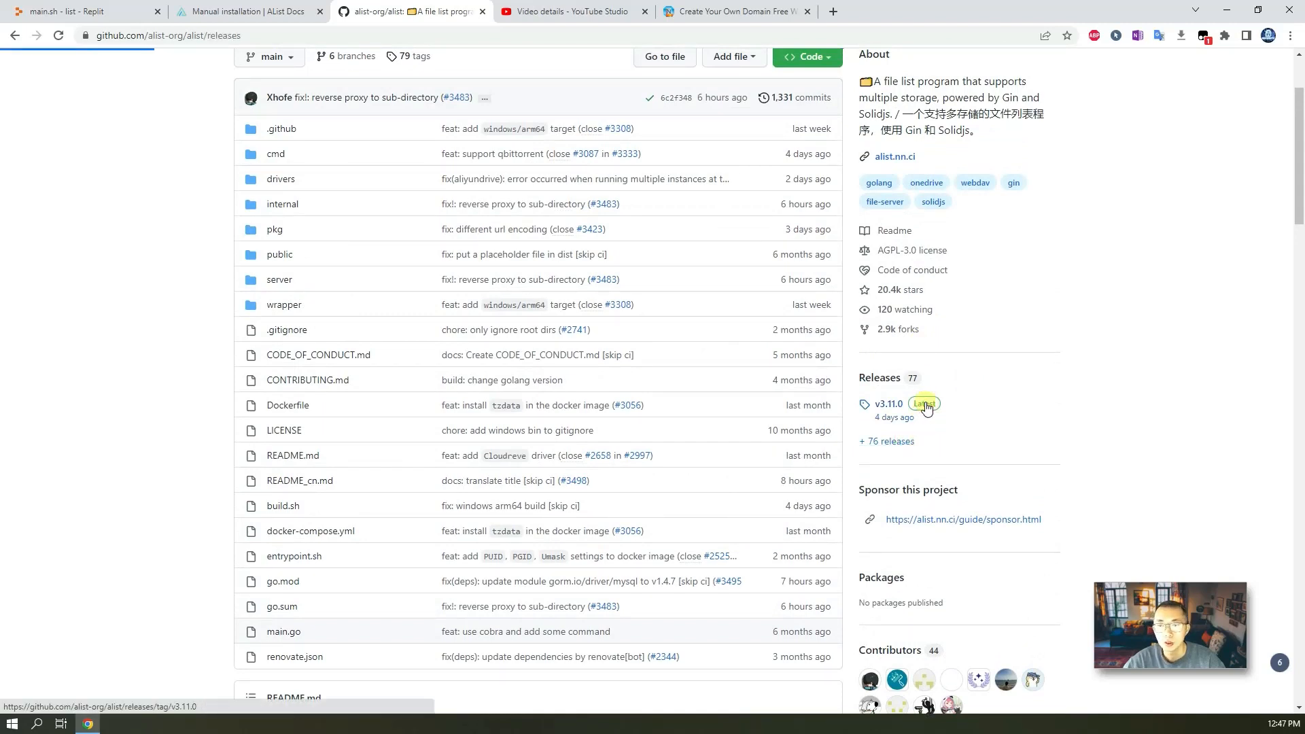
{"action": "left_click", "coordinate": [59, 36]}
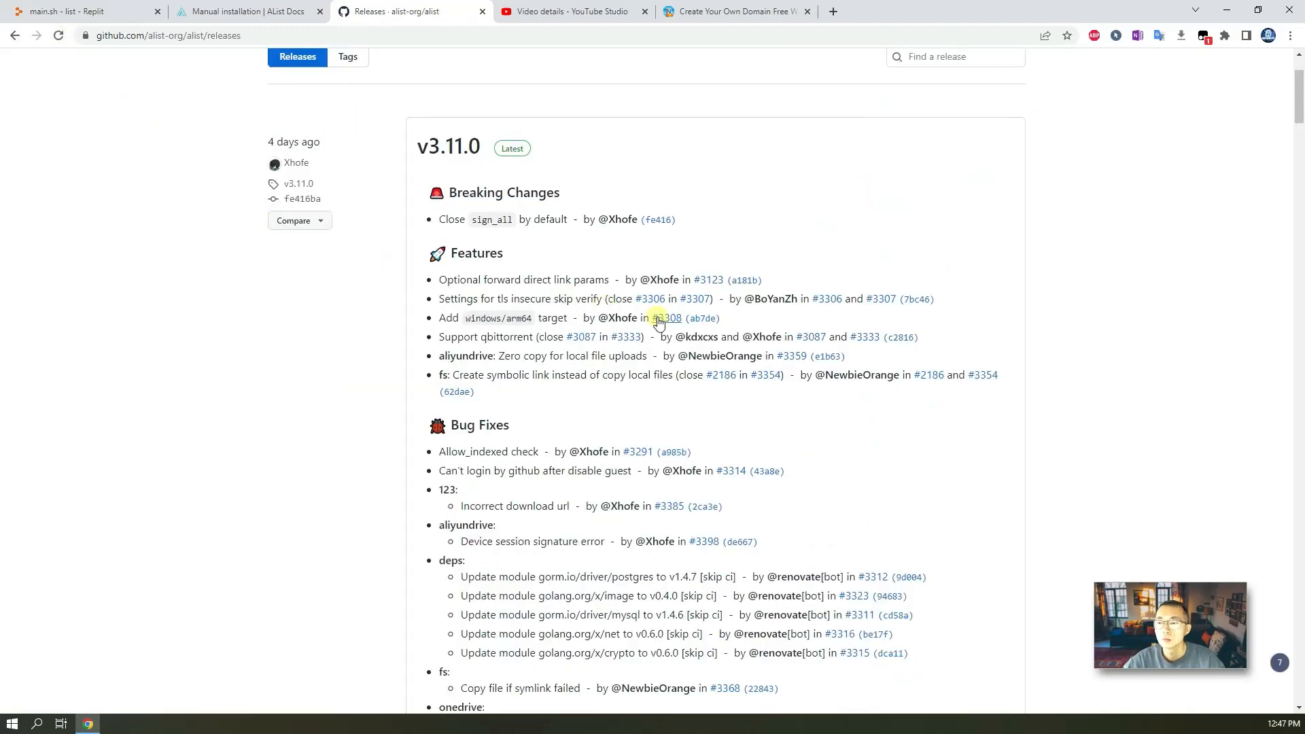
Copy the download link of the alist-linux-amd64.tar.gz release asset.
{"action": "scroll", "coordinate": [569, 394], "scroll_direction": "down", "scroll_amount": 10}
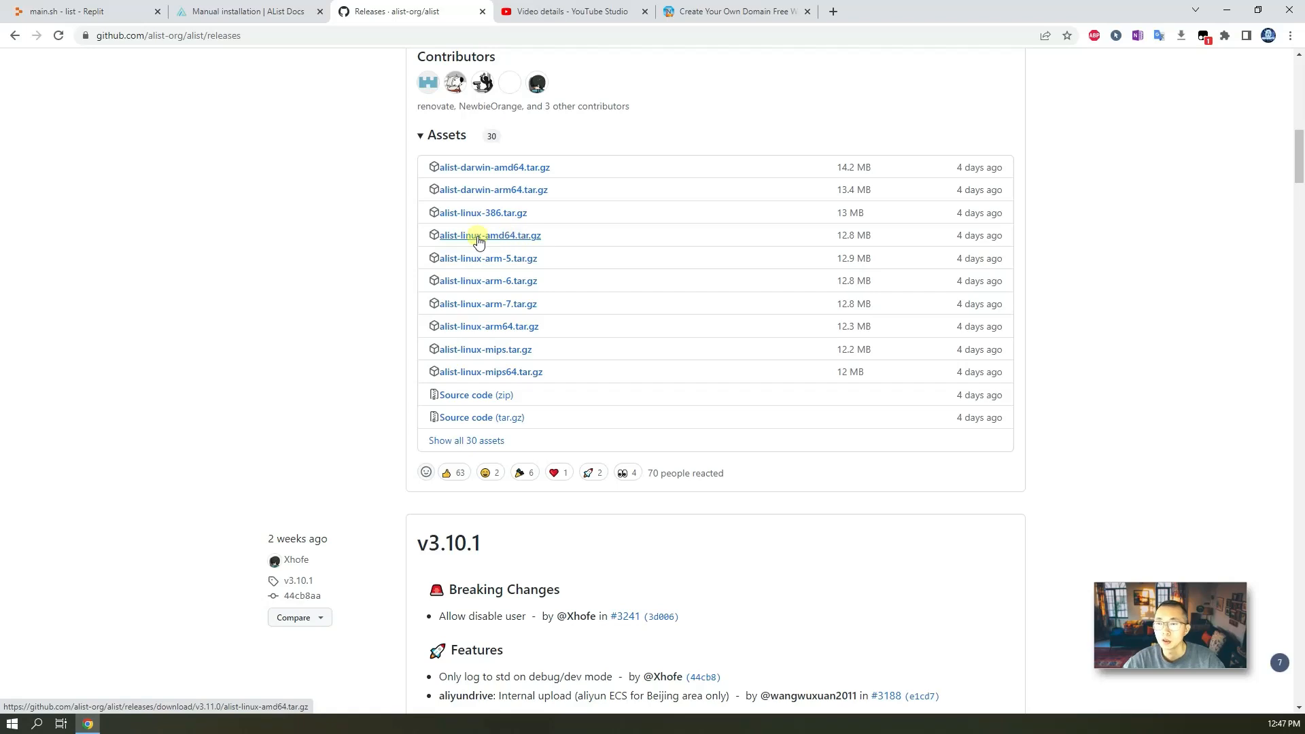
{"action": "right_click", "coordinate": [536, 241]}
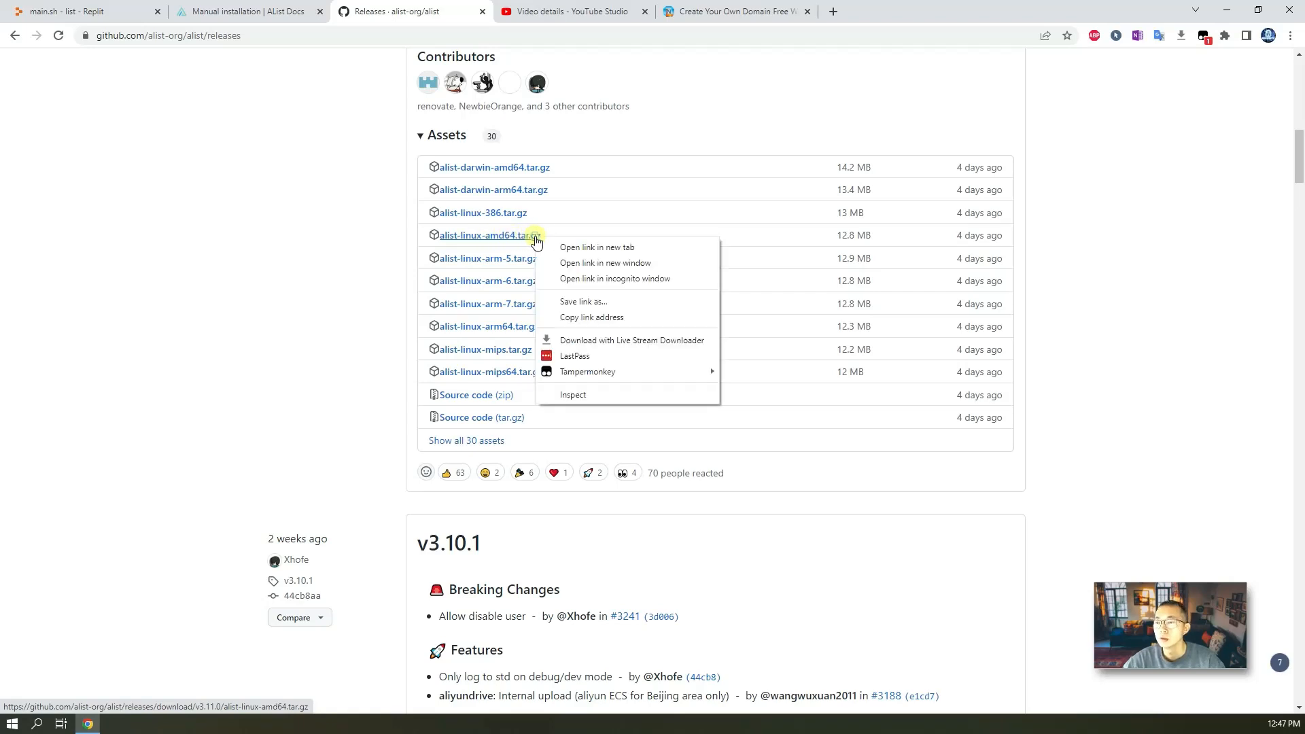
{"action": "left_click", "coordinate": [615, 319]}
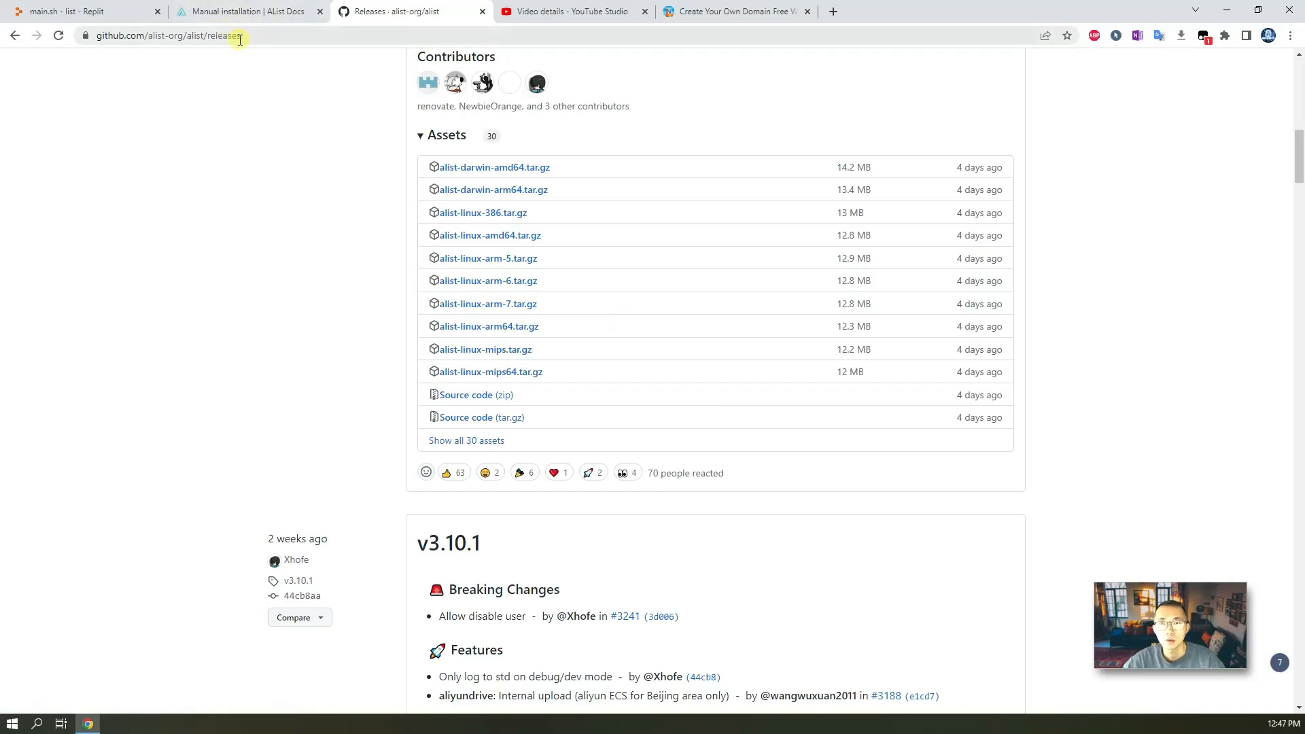
In the repl's console, enter wget followed by the pasted release link.
{"action": "left_click", "coordinate": [81, 12]}
{"action": "left_click", "coordinate": [949, 243]}
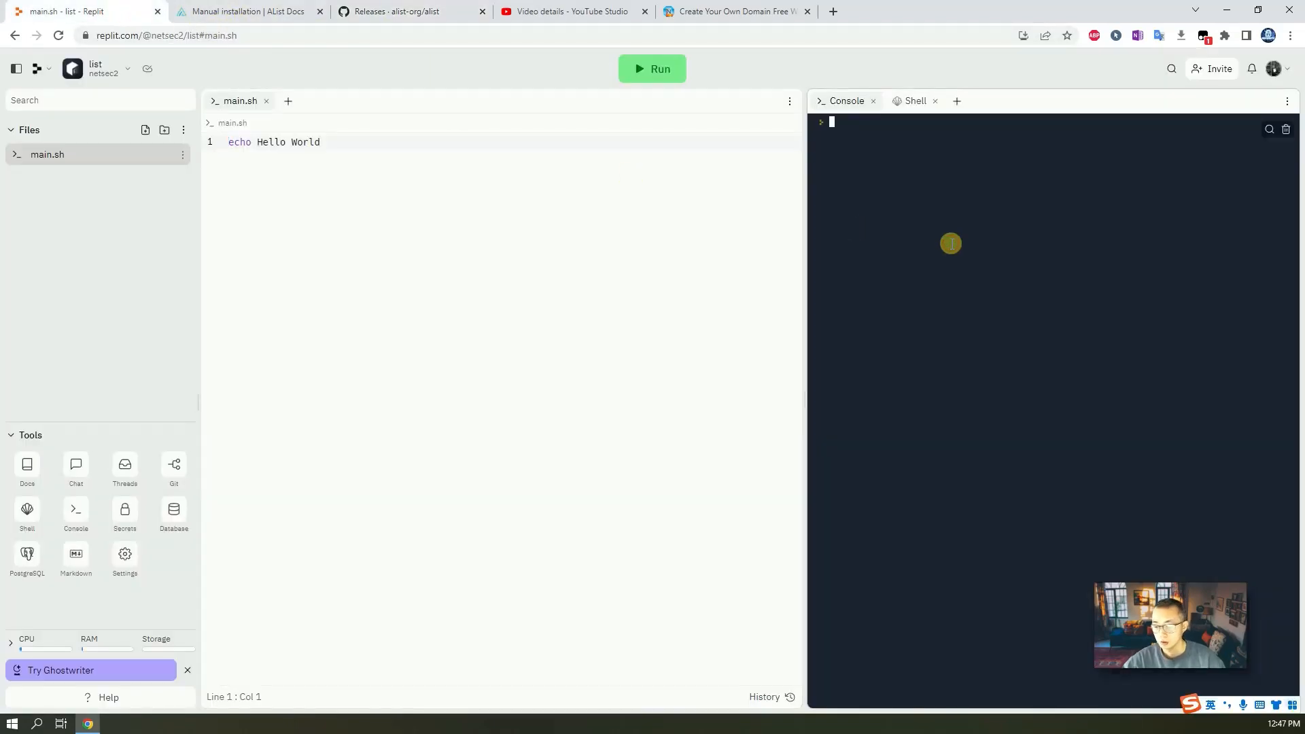
{"action": "type", "text": "wg"}
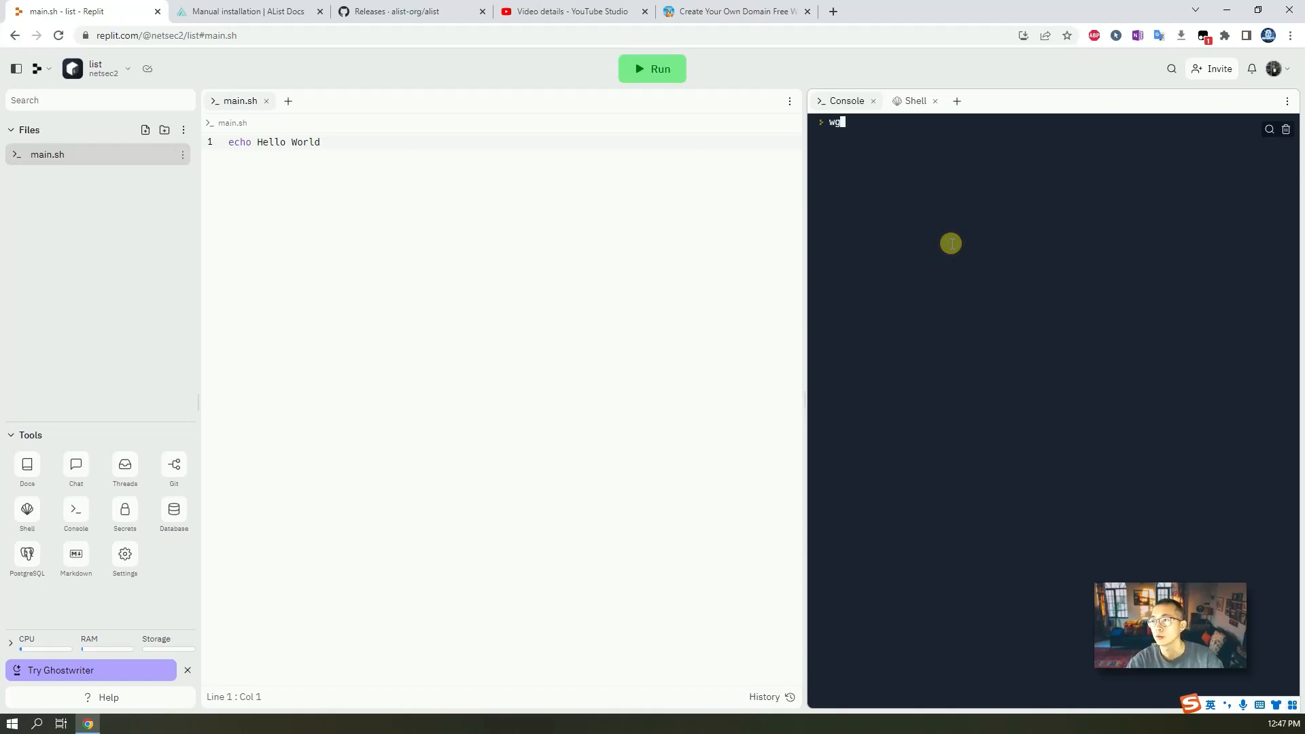
{"action": "type", "text": "et"}
{"action": "right_click", "coordinate": [951, 244]}
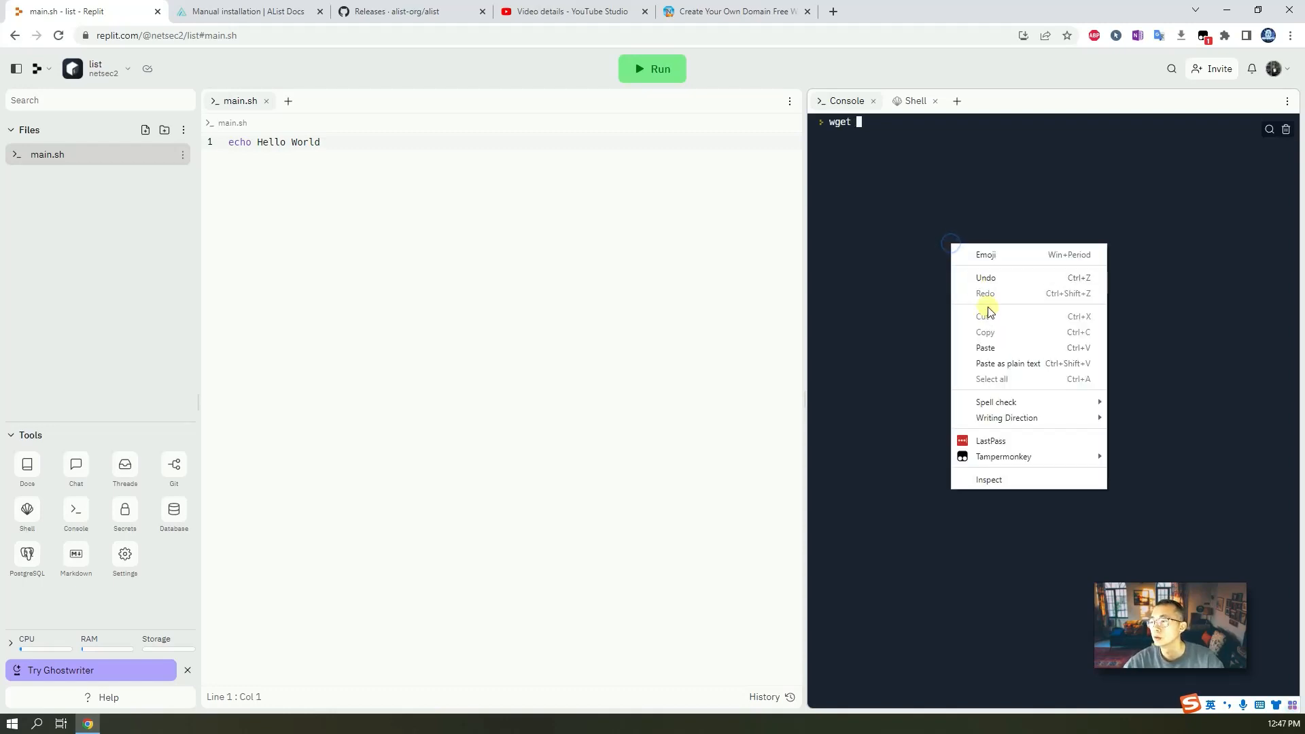
{"action": "left_click", "coordinate": [1000, 345]}
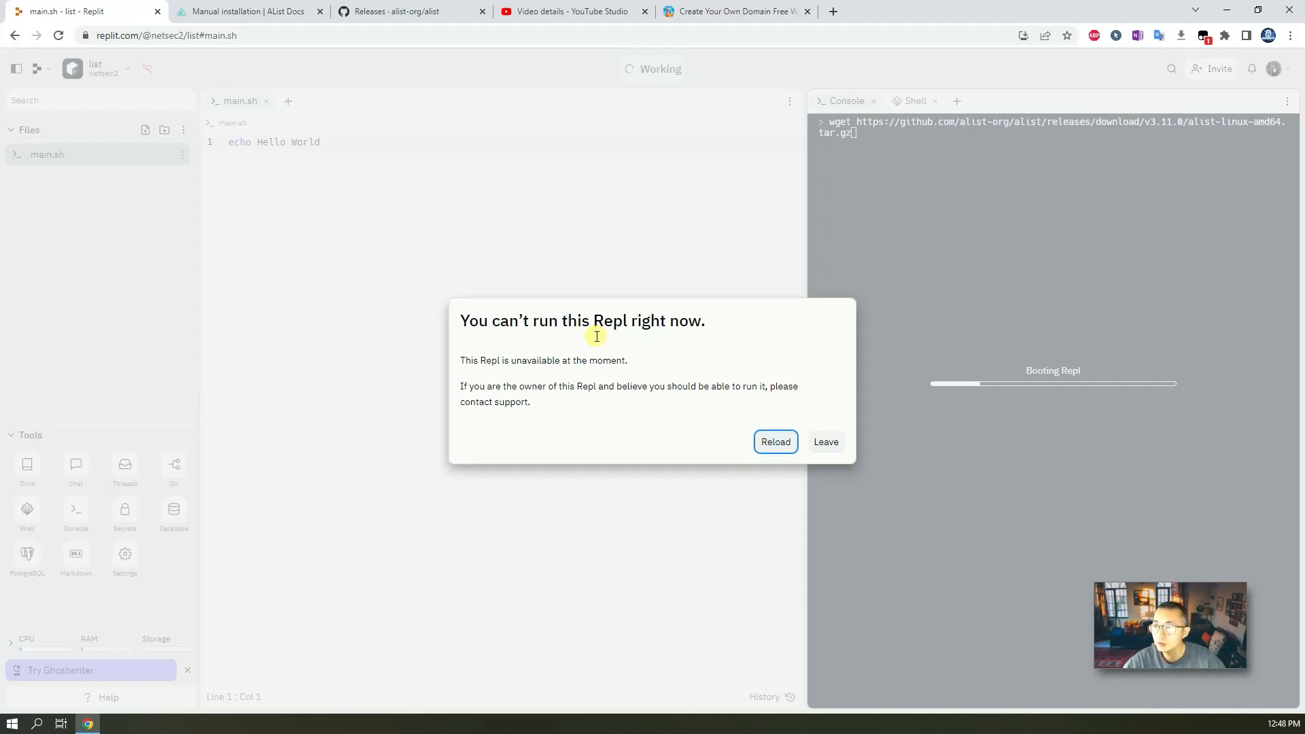
Leave the unavailable repl and try reopening the list repl from the home page, leaving it again.
{"action": "left_click", "coordinate": [833, 444]}
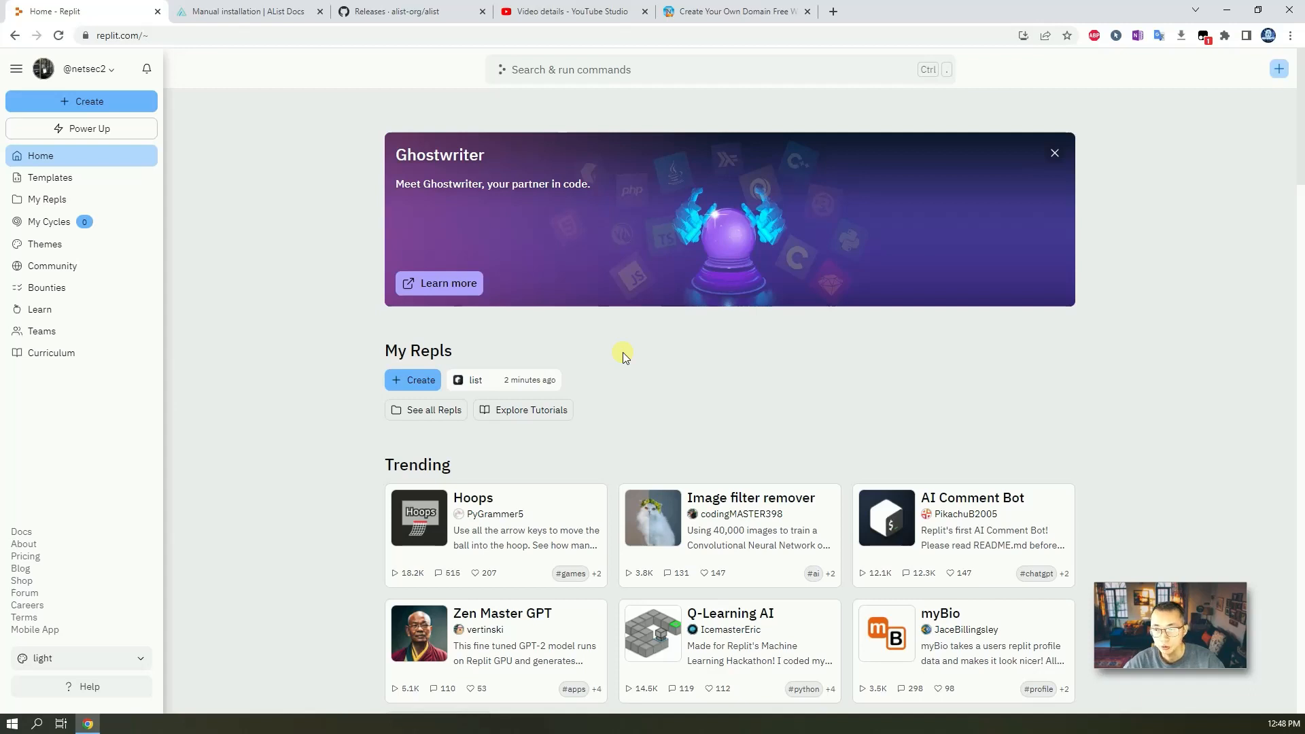
{"action": "left_click", "coordinate": [478, 384]}
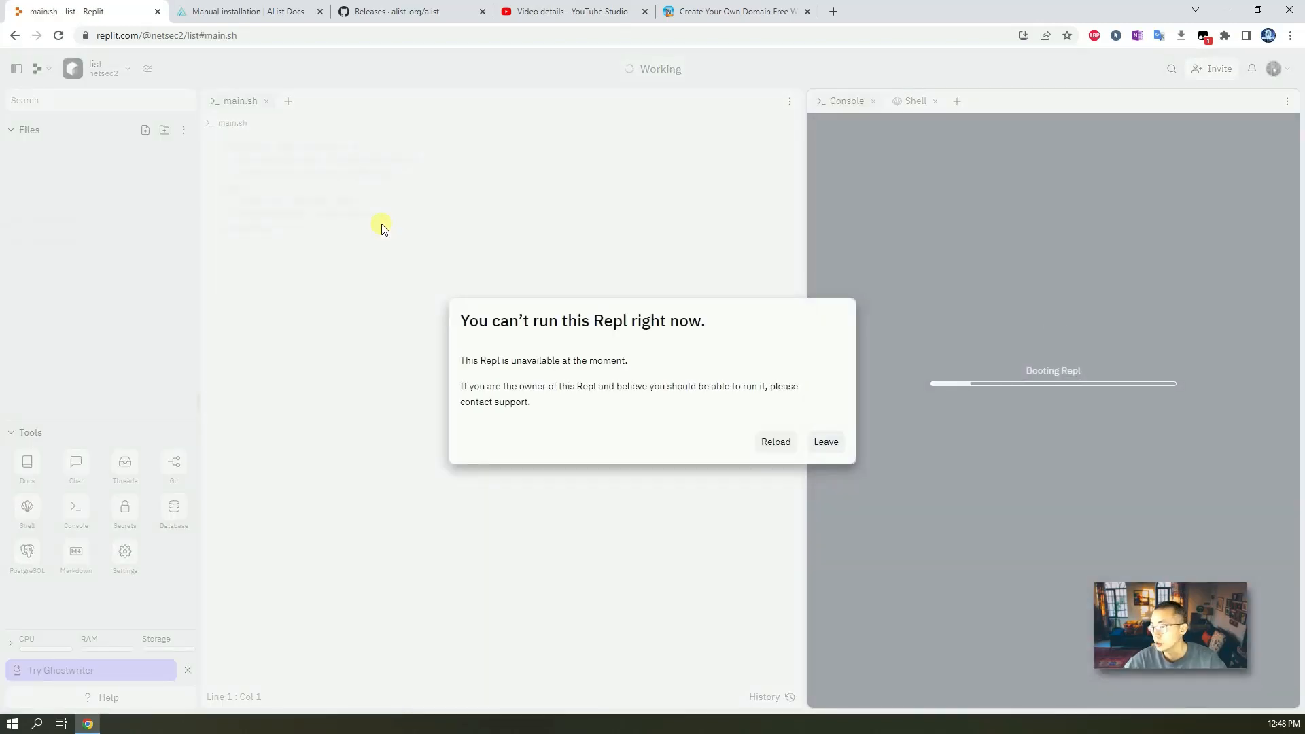
{"action": "left_click", "coordinate": [14, 35]}
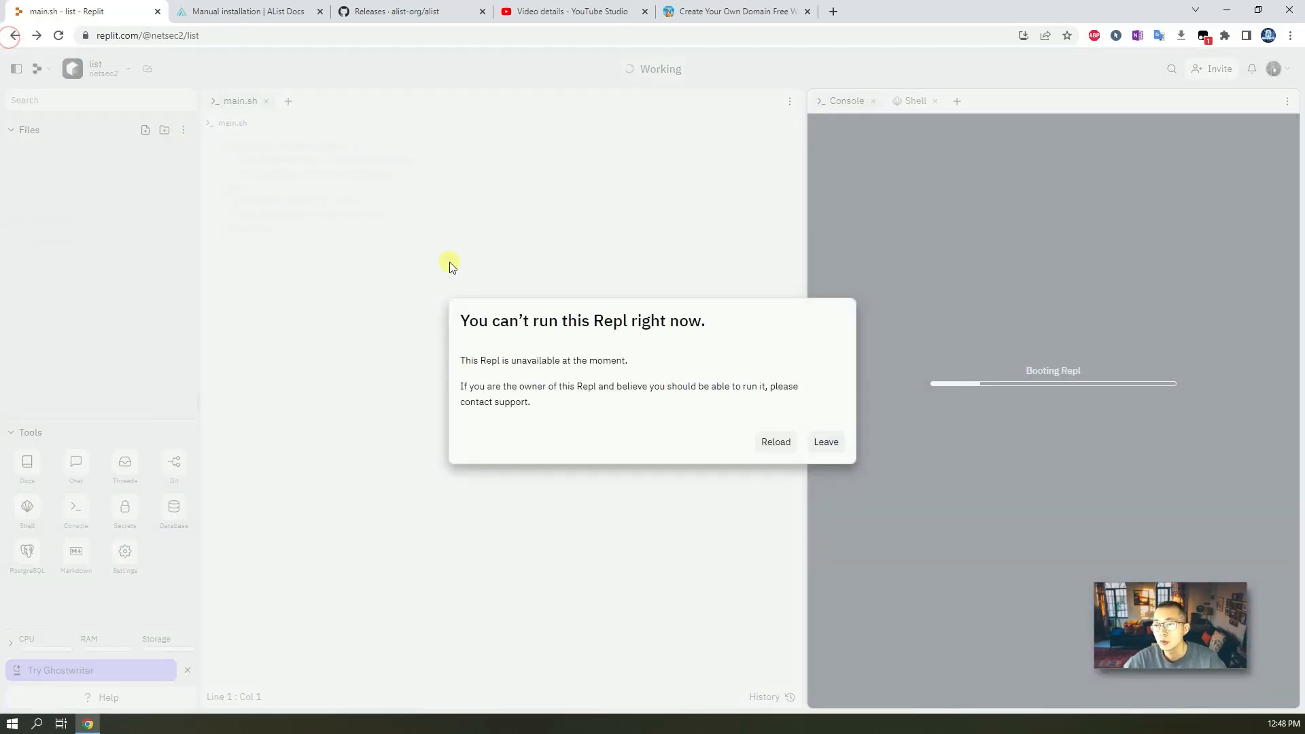
{"action": "left_click", "coordinate": [47, 67]}
{"action": "left_click", "coordinate": [824, 441]}
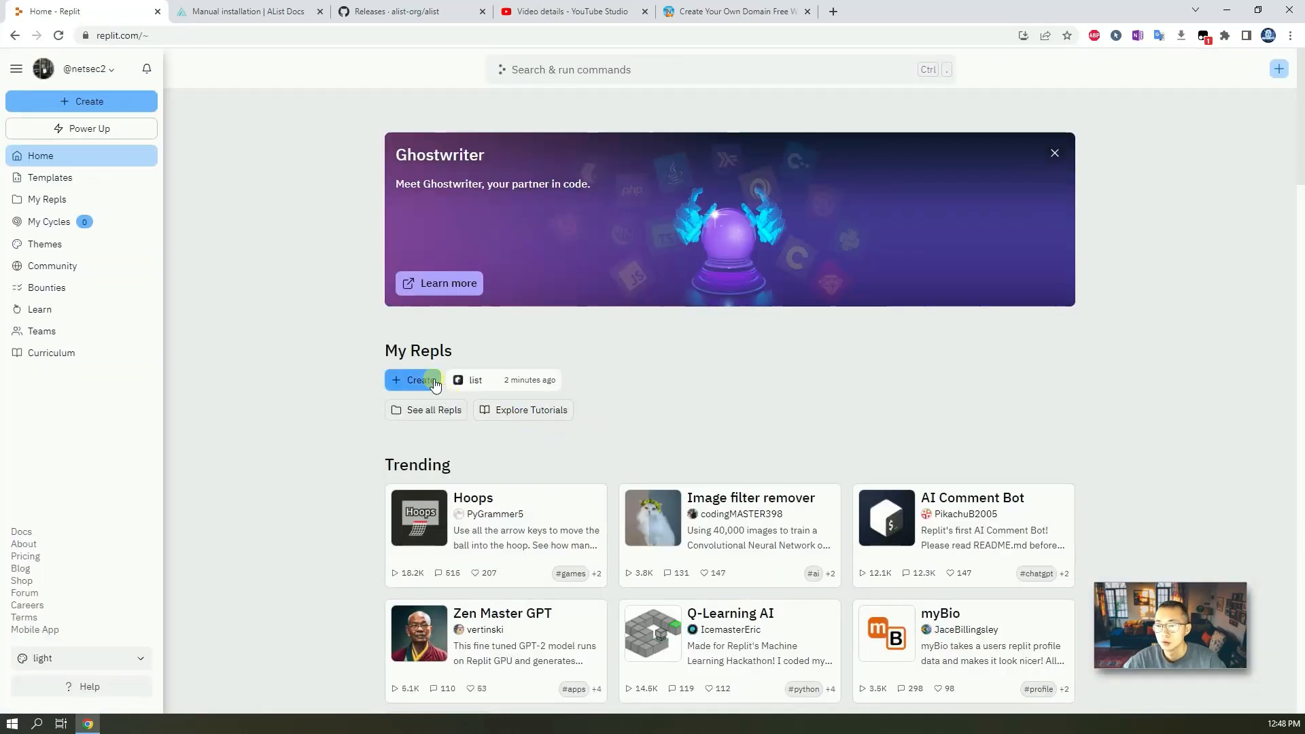
Delete the list repl from the My Repls page.
{"action": "left_click", "coordinate": [429, 412]}
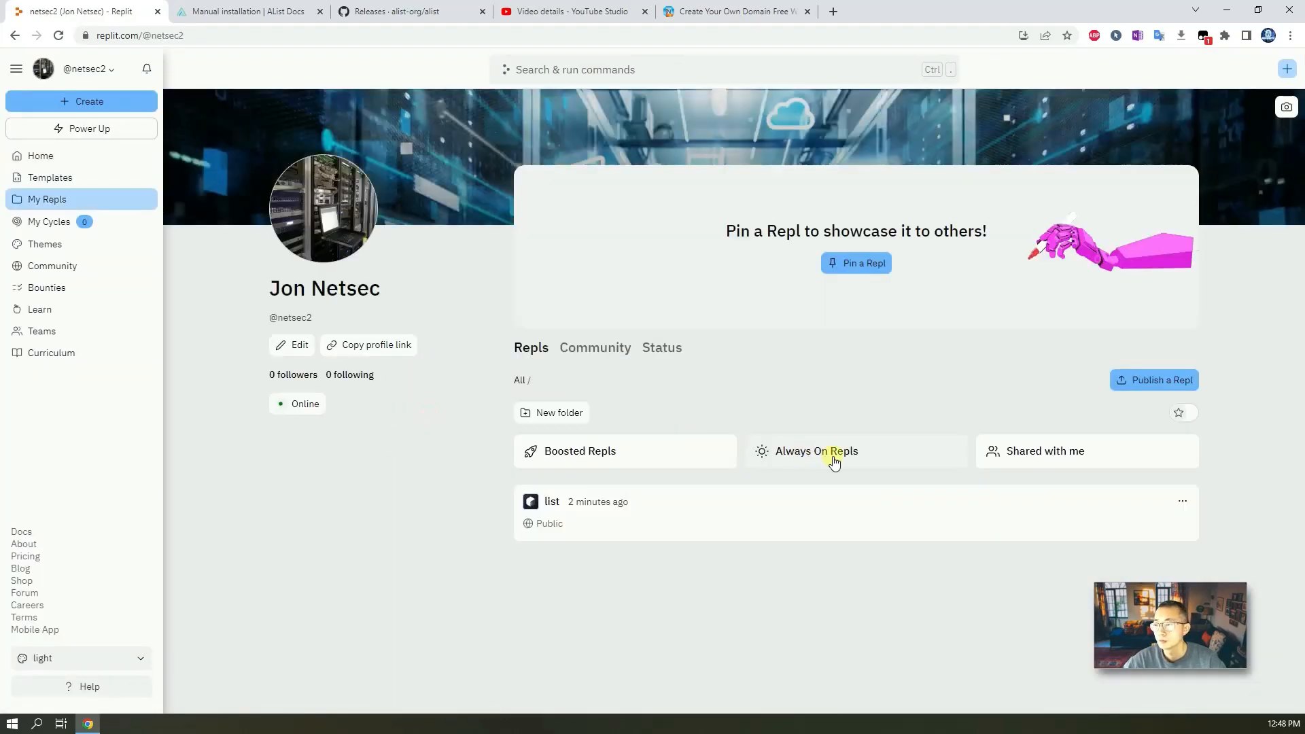
{"action": "left_click", "coordinate": [1183, 501]}
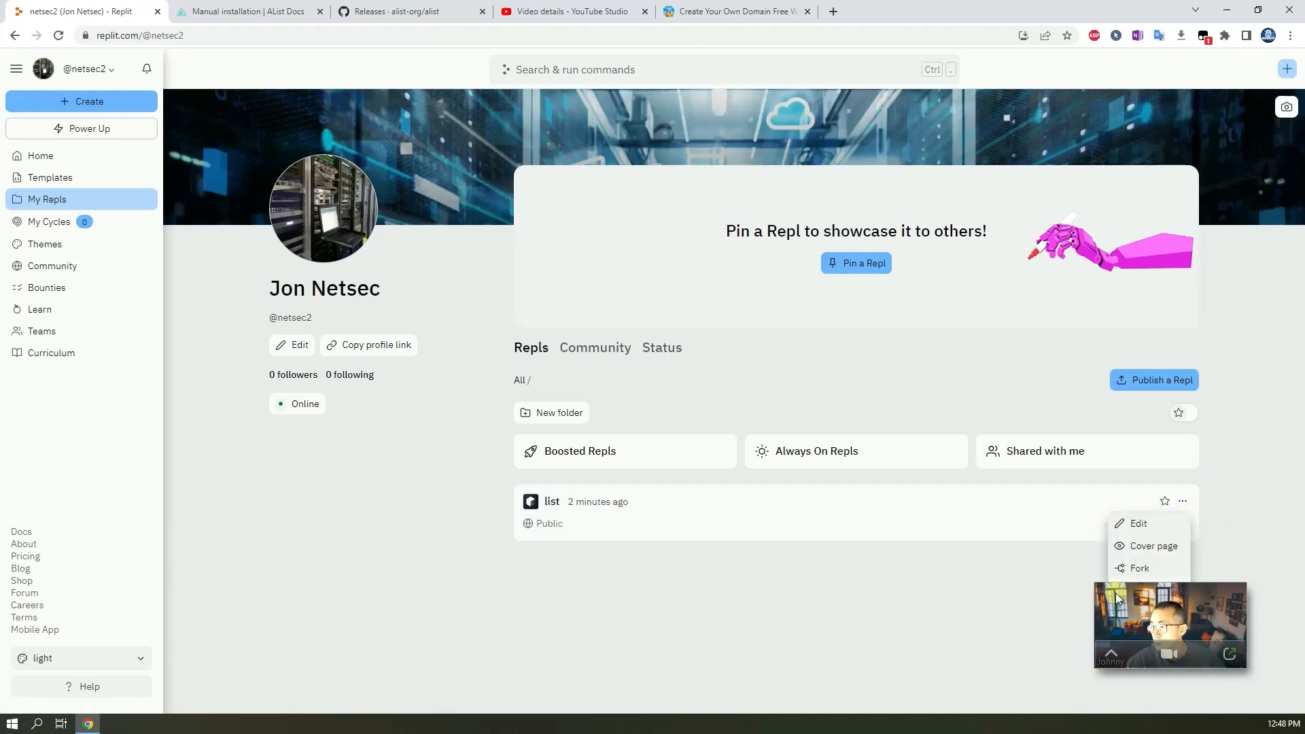
{"action": "left_click_drag", "start_coordinate": [1188, 602], "coordinate": [1034, 632]}
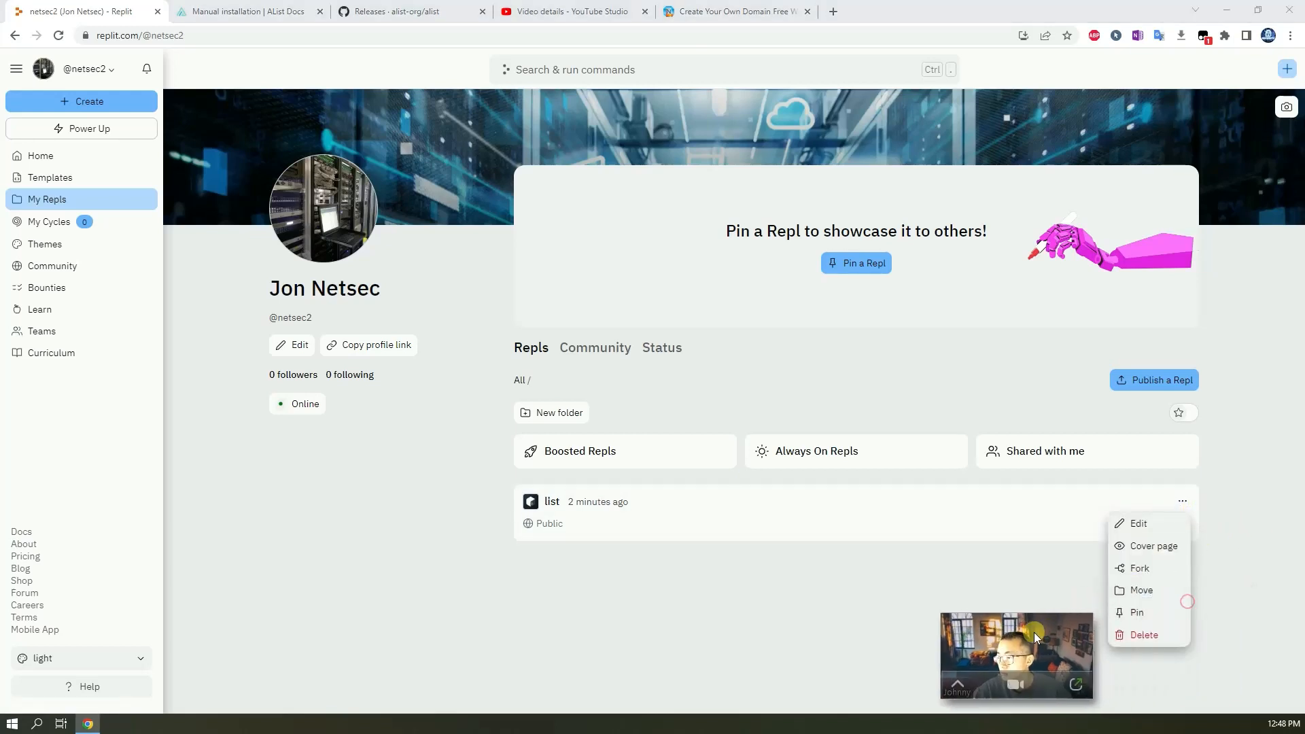
{"action": "left_click", "coordinate": [1148, 634]}
{"action": "left_click", "coordinate": [756, 184]}
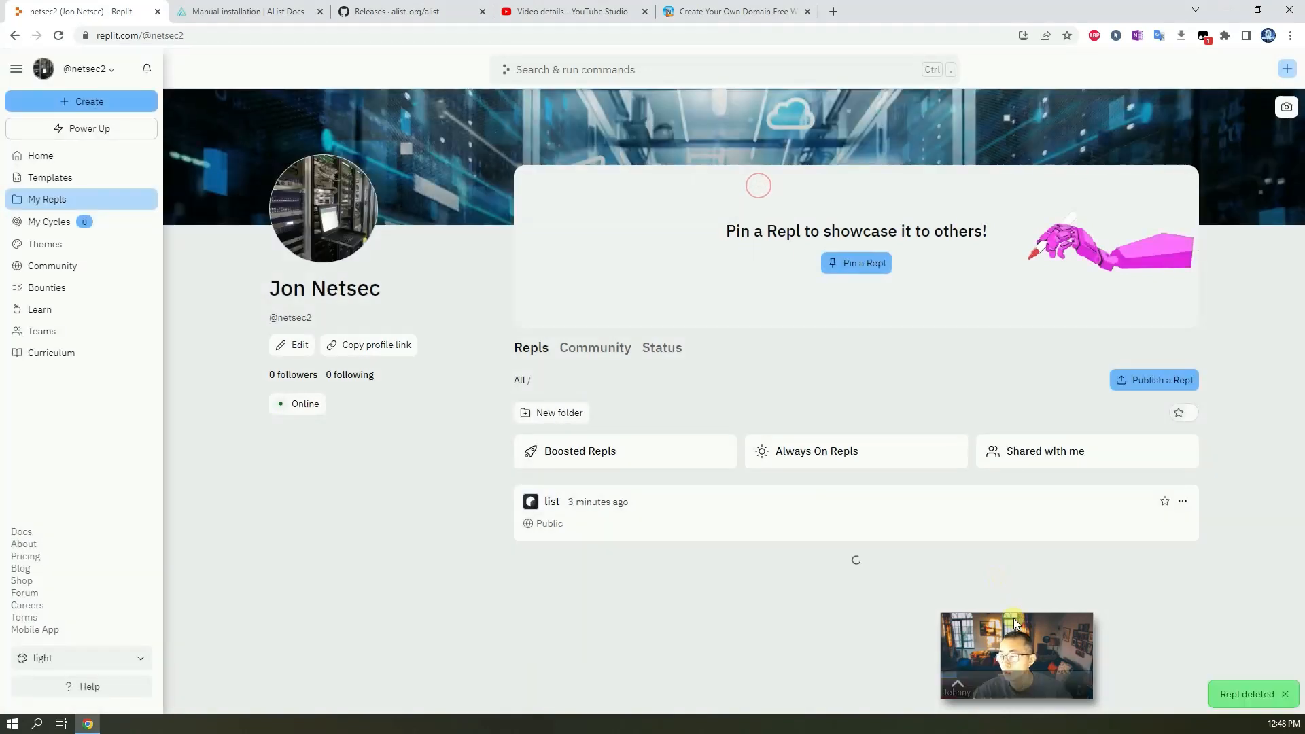
{"action": "left_click_drag", "start_coordinate": [1022, 634], "coordinate": [1162, 576]}
{"action": "left_click", "coordinate": [637, 510]}
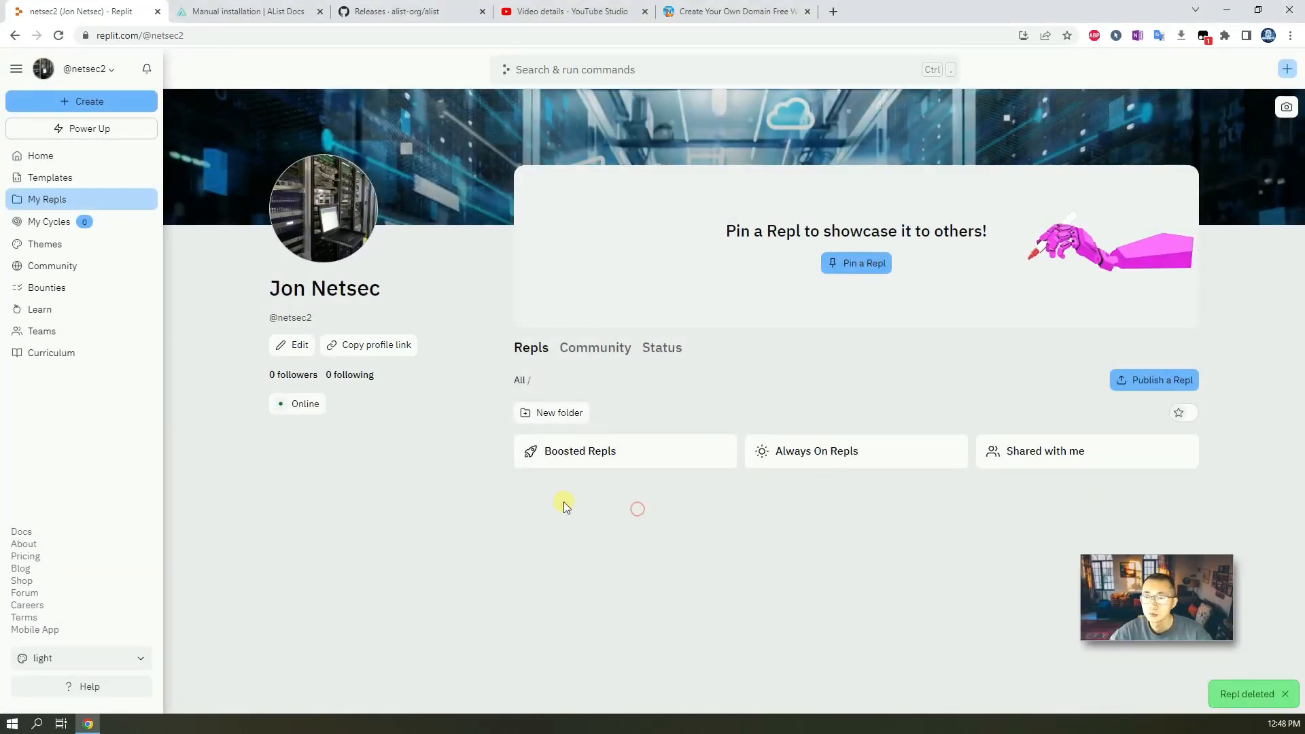
Create a fresh repl from the Bash template with the title list.
{"action": "left_click", "coordinate": [95, 100]}
{"action": "left_click", "coordinate": [583, 326]}
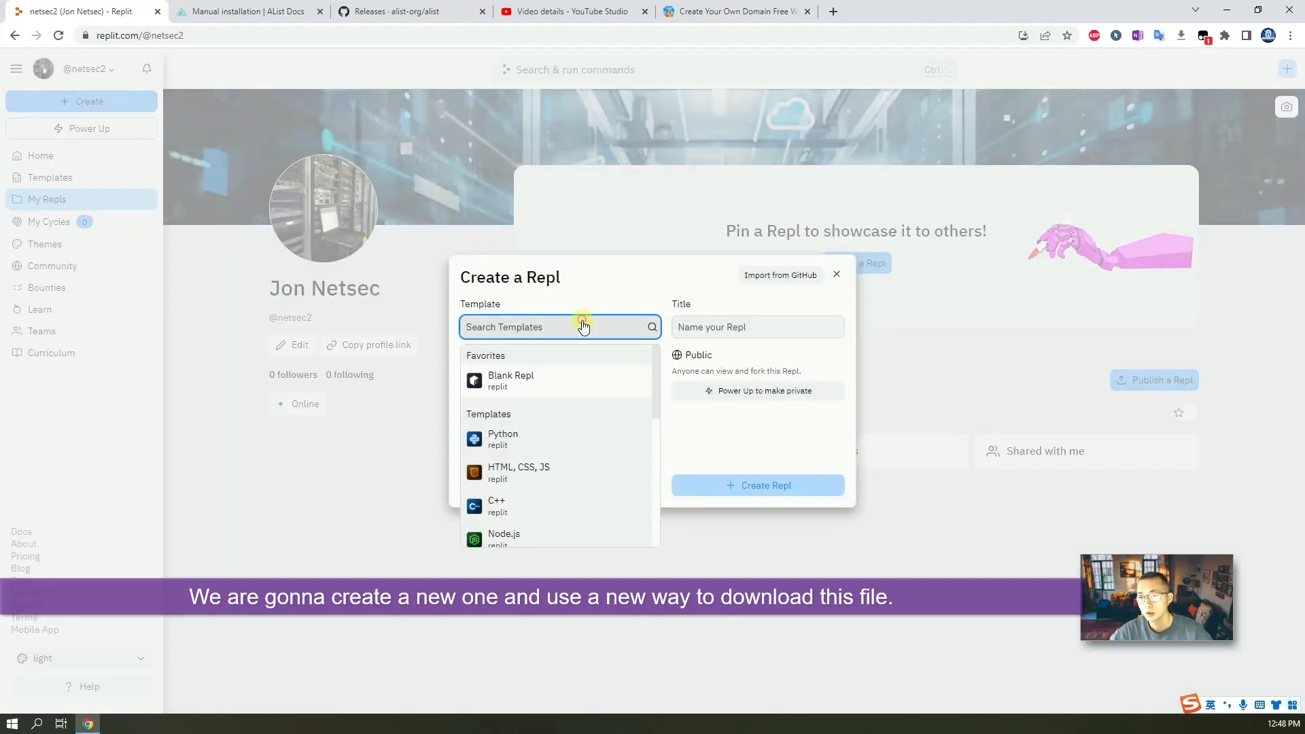
{"action": "type", "text": "bash"}
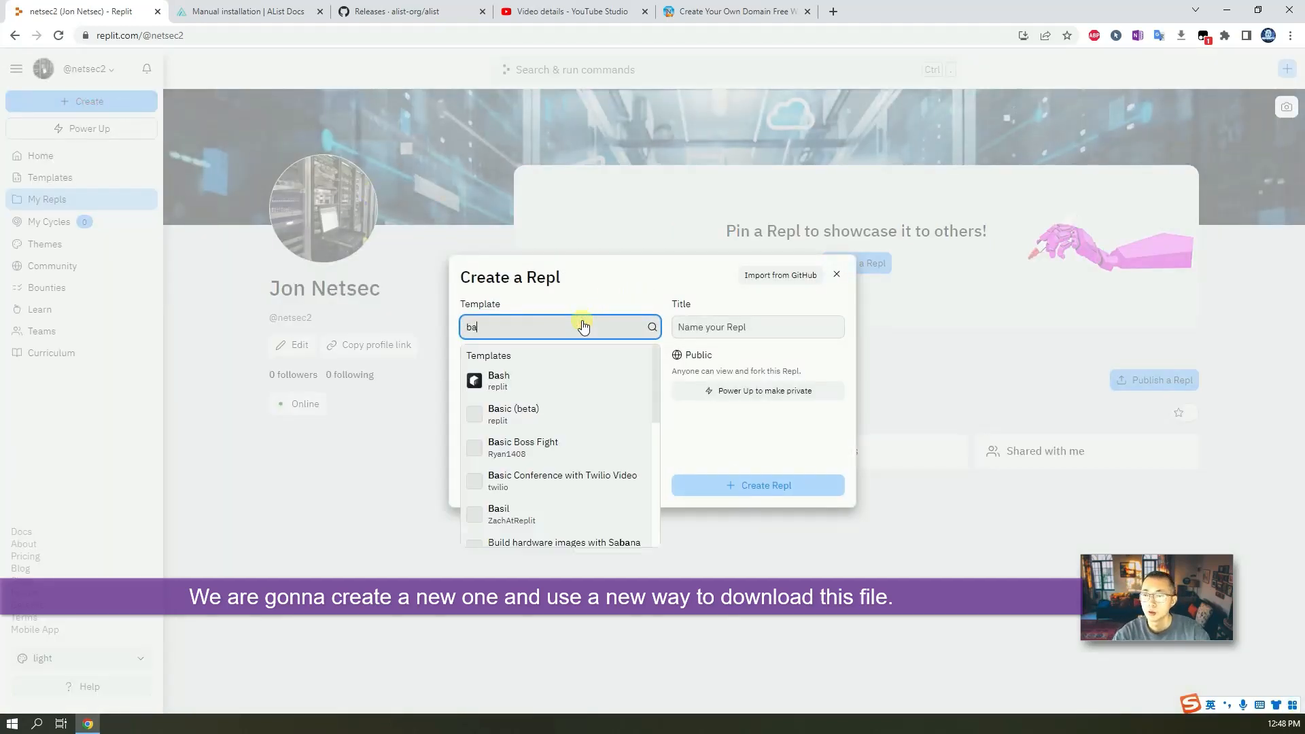
{"action": "left_click", "coordinate": [583, 375]}
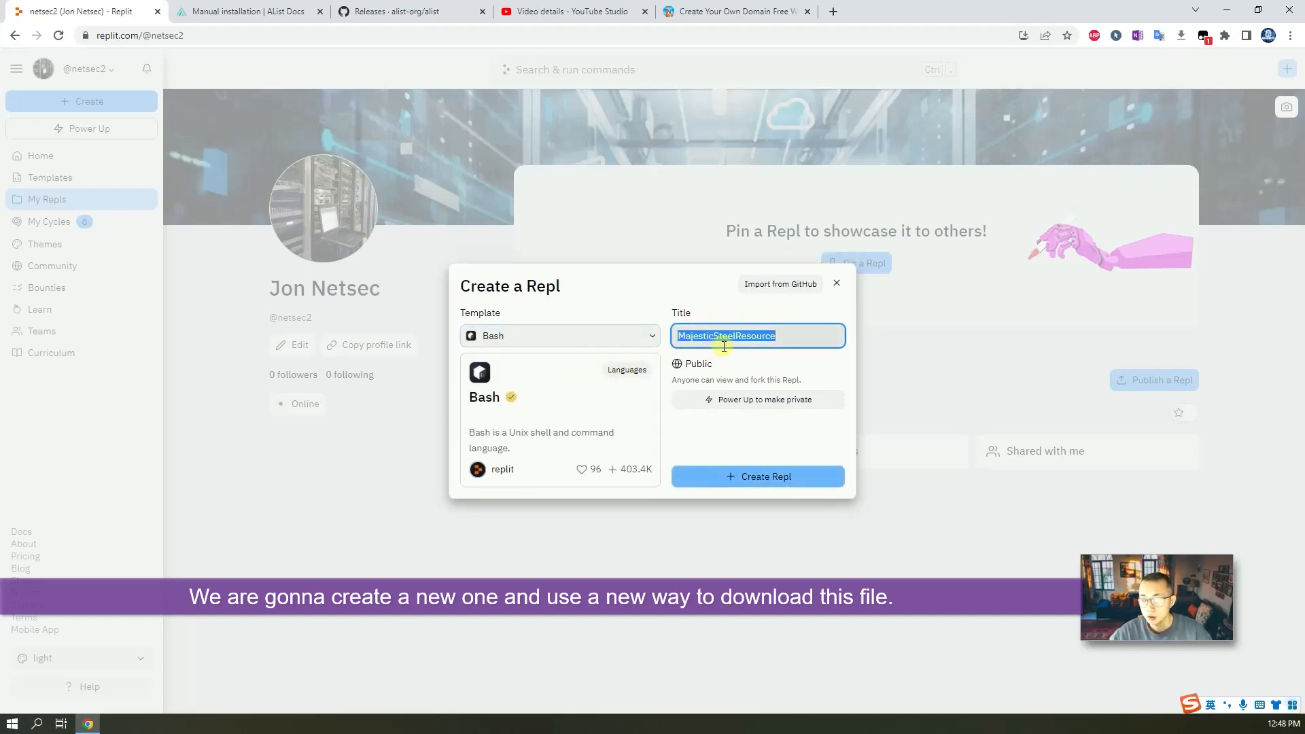
{"action": "type", "text": "list"}
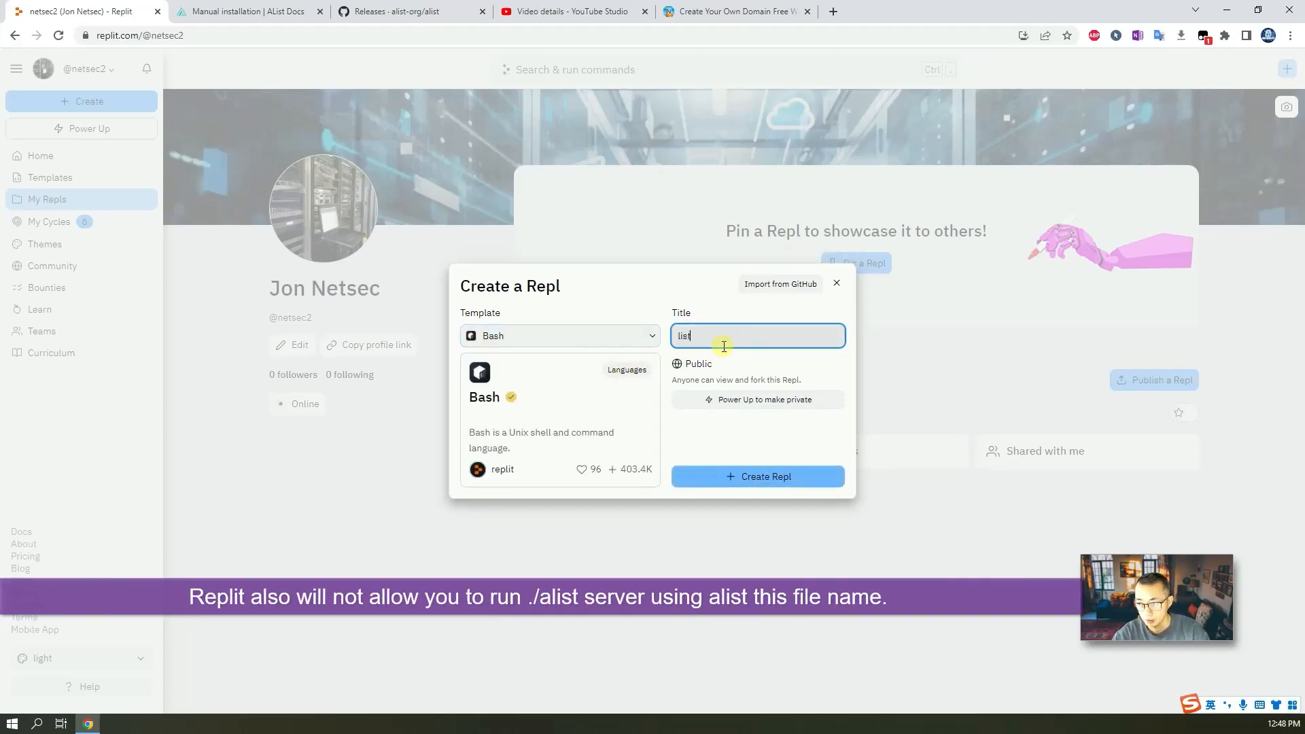
{"action": "left_click", "coordinate": [794, 476]}
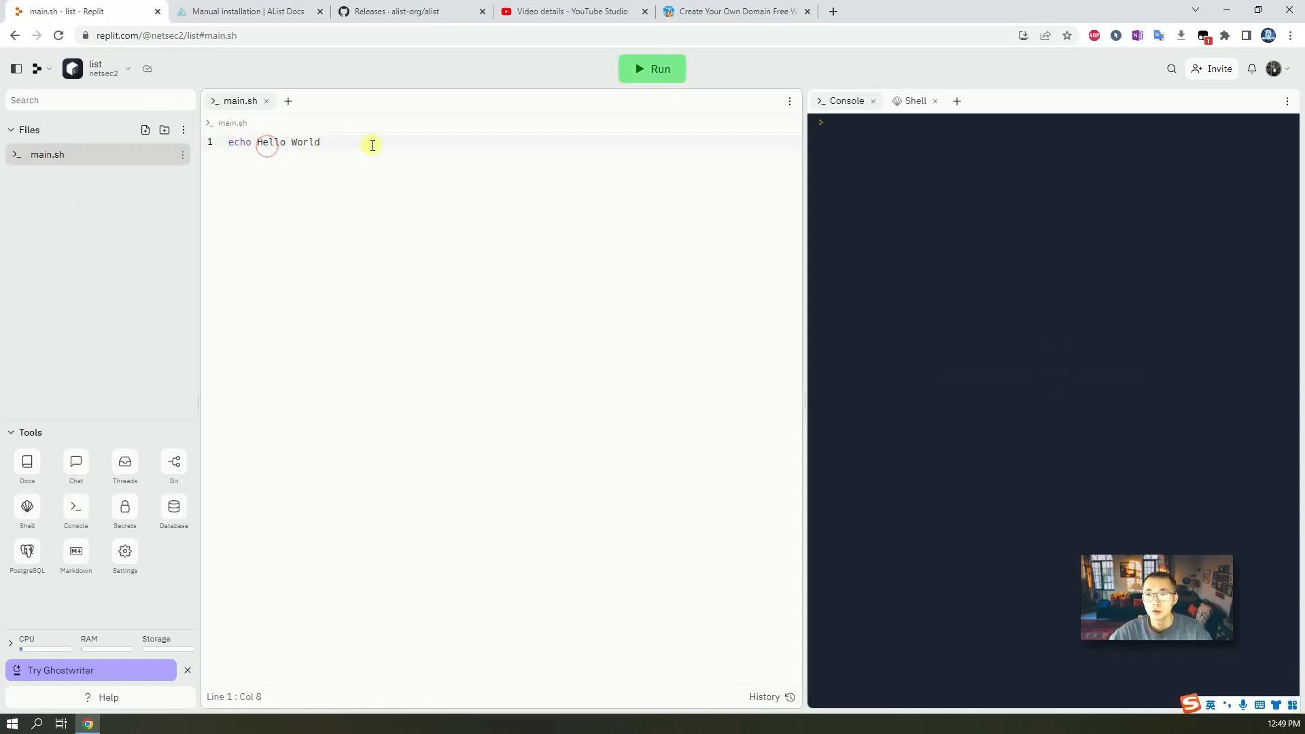
Replace the contents of main.sh with the command ./a server.
{"action": "left_click_drag", "start_coordinate": [373, 143], "coordinate": [239, 131]}
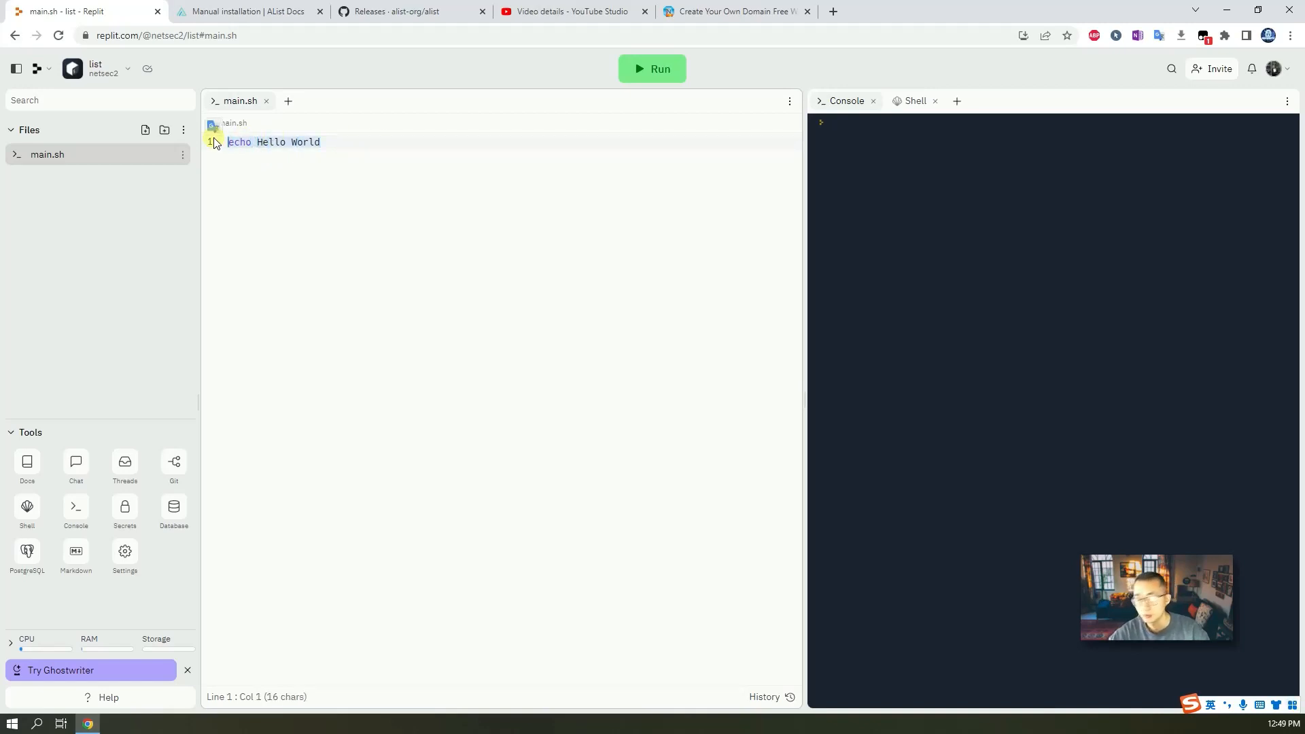
{"action": "type", "text": "/"}
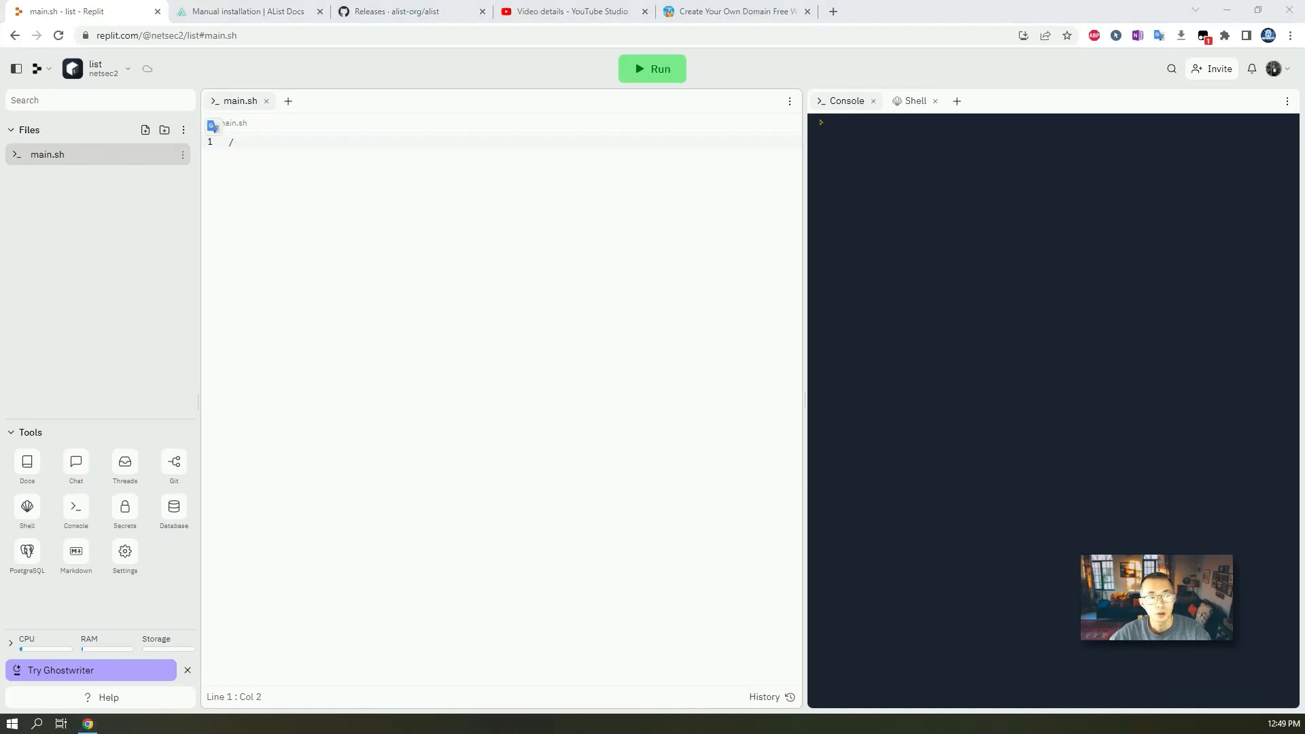
{"action": "left_click", "coordinate": [256, 143]}
{"action": "key", "text": "BackSpace"}
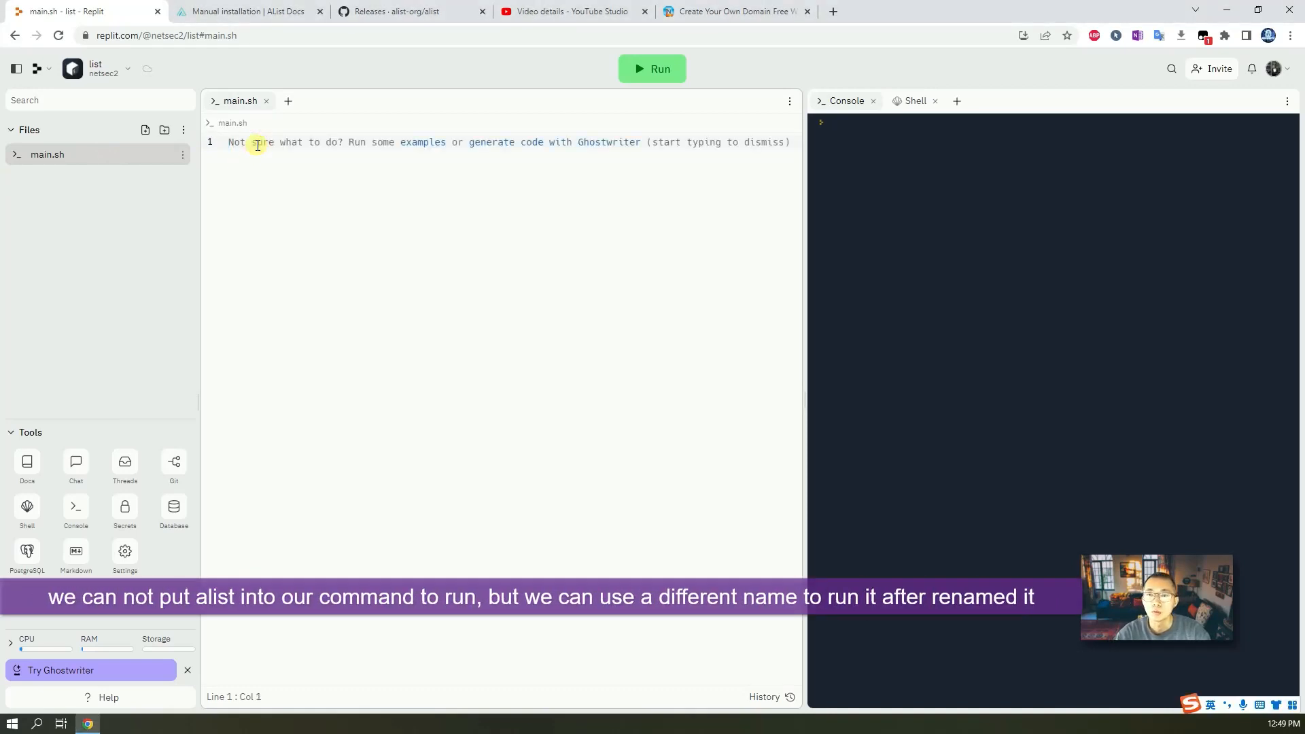
{"action": "type", "text": "./a"}
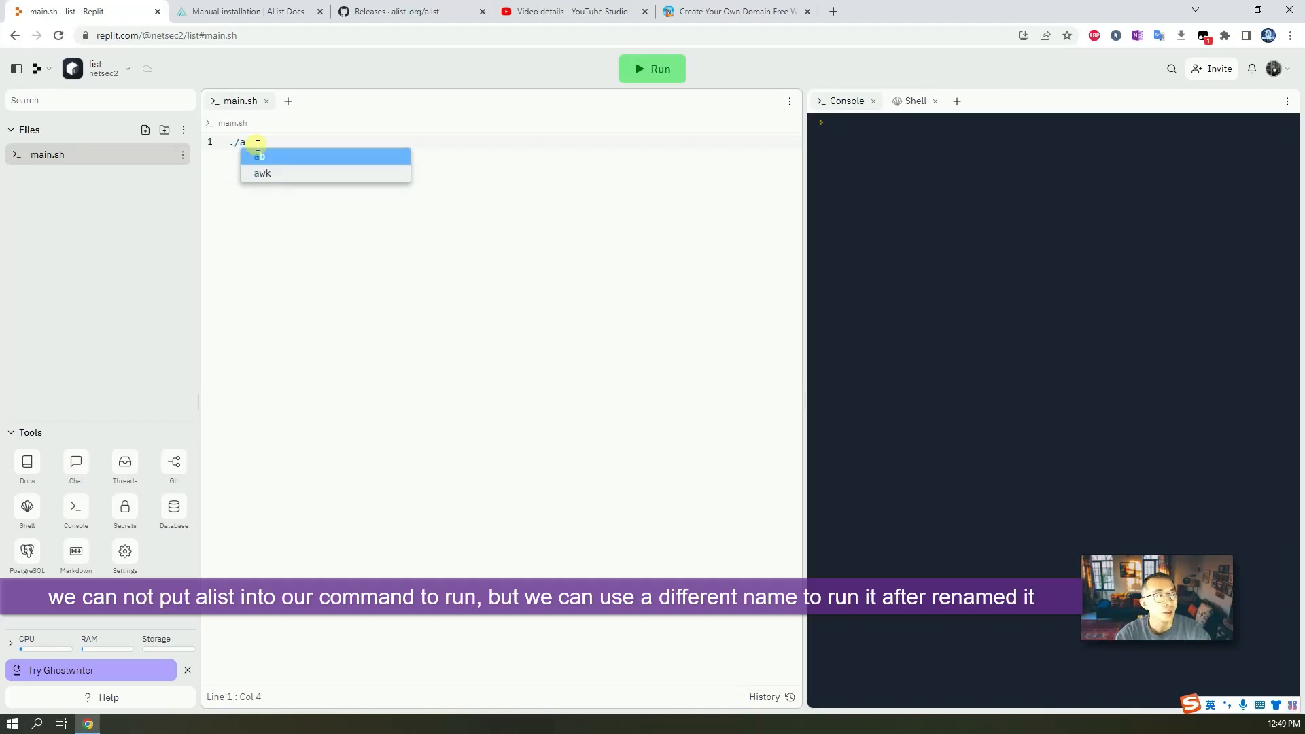
{"action": "type", "text": " server"}
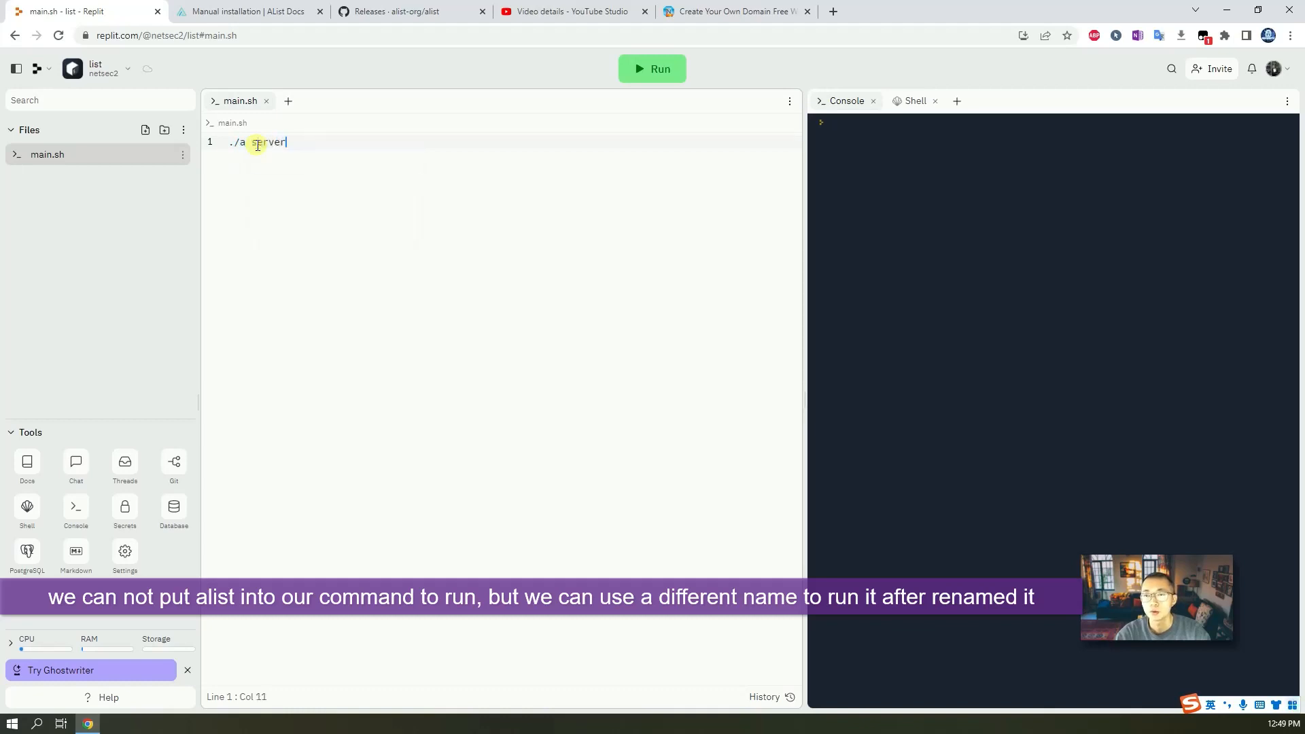
{"action": "left_click", "coordinate": [241, 143]}
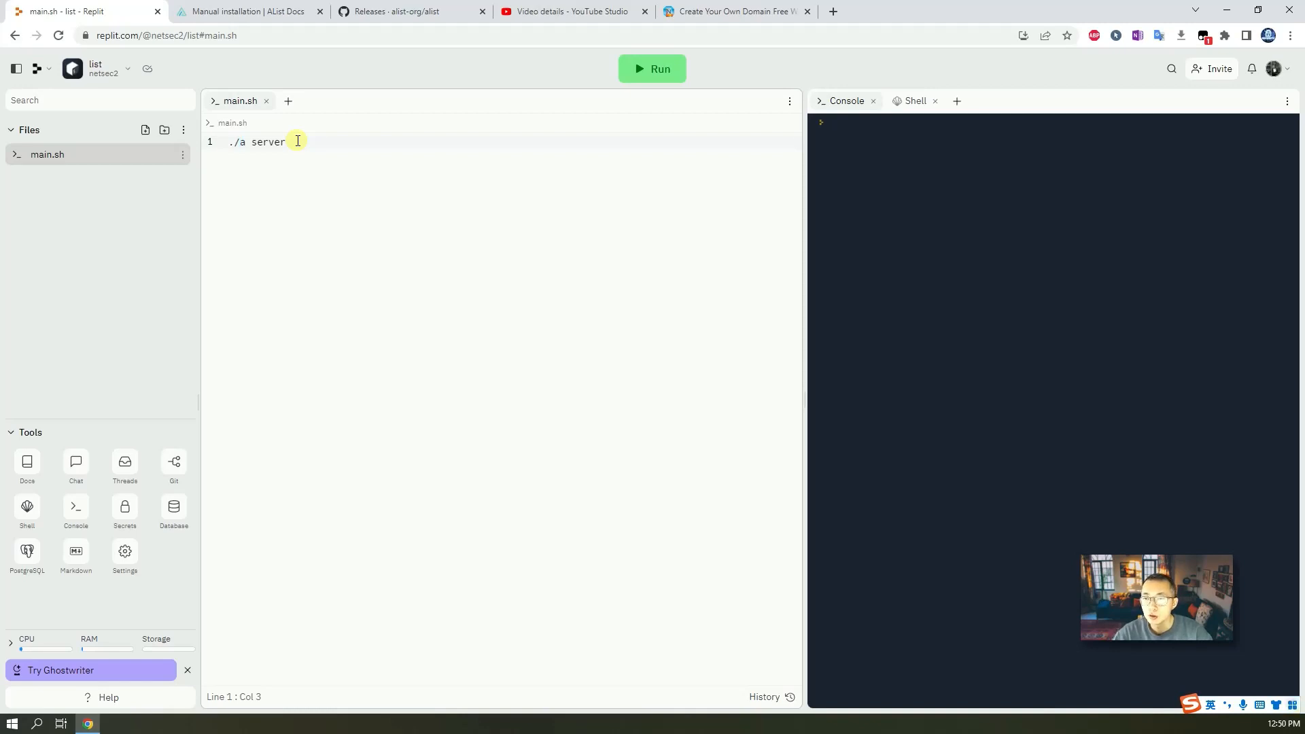
Review the ./alist server run command in the guide's Running code block.
{"action": "left_click", "coordinate": [242, 11]}
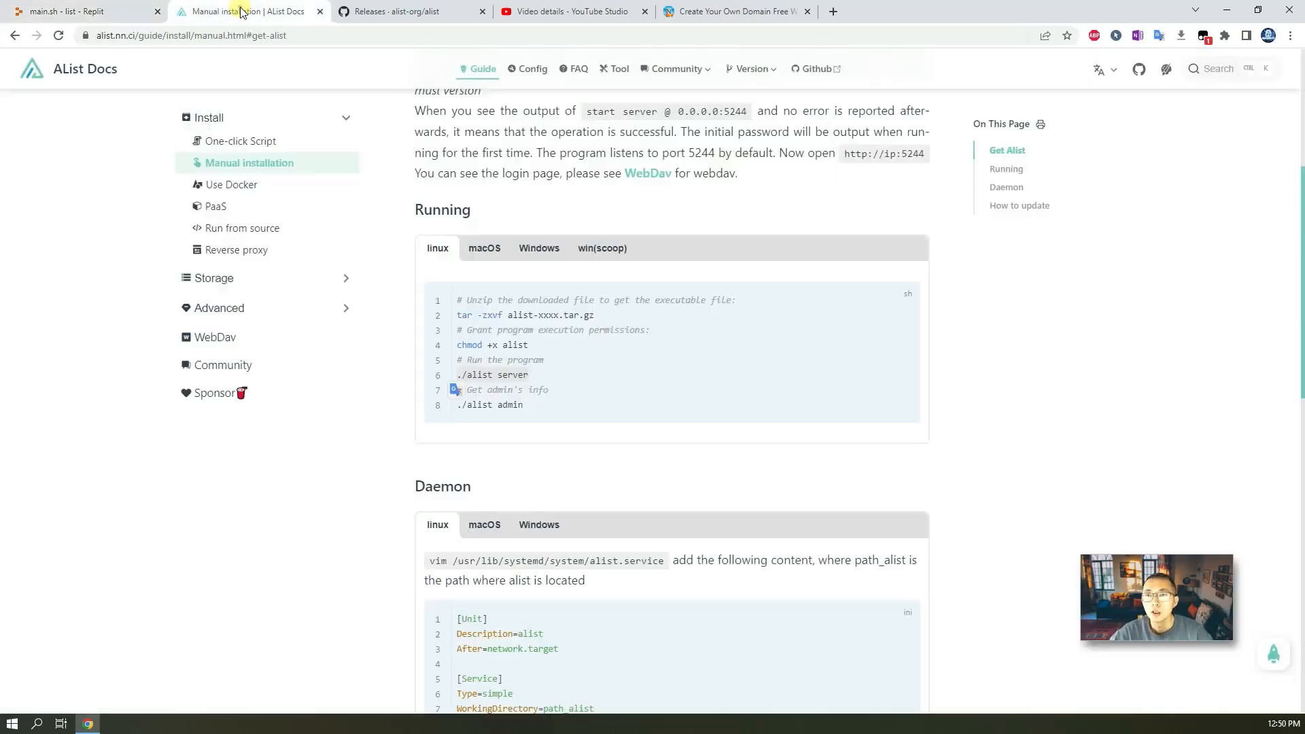
{"action": "left_click", "coordinate": [569, 369]}
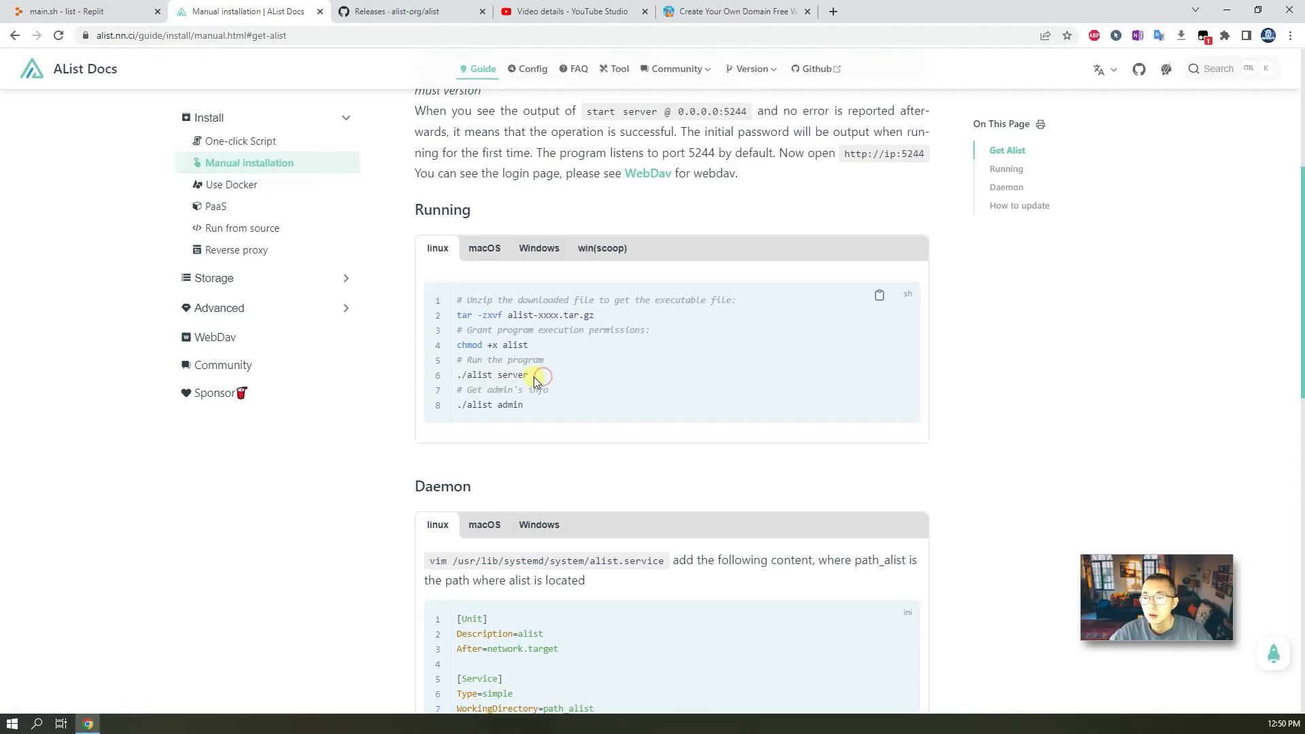
{"action": "triple_click", "coordinate": [534, 377]}
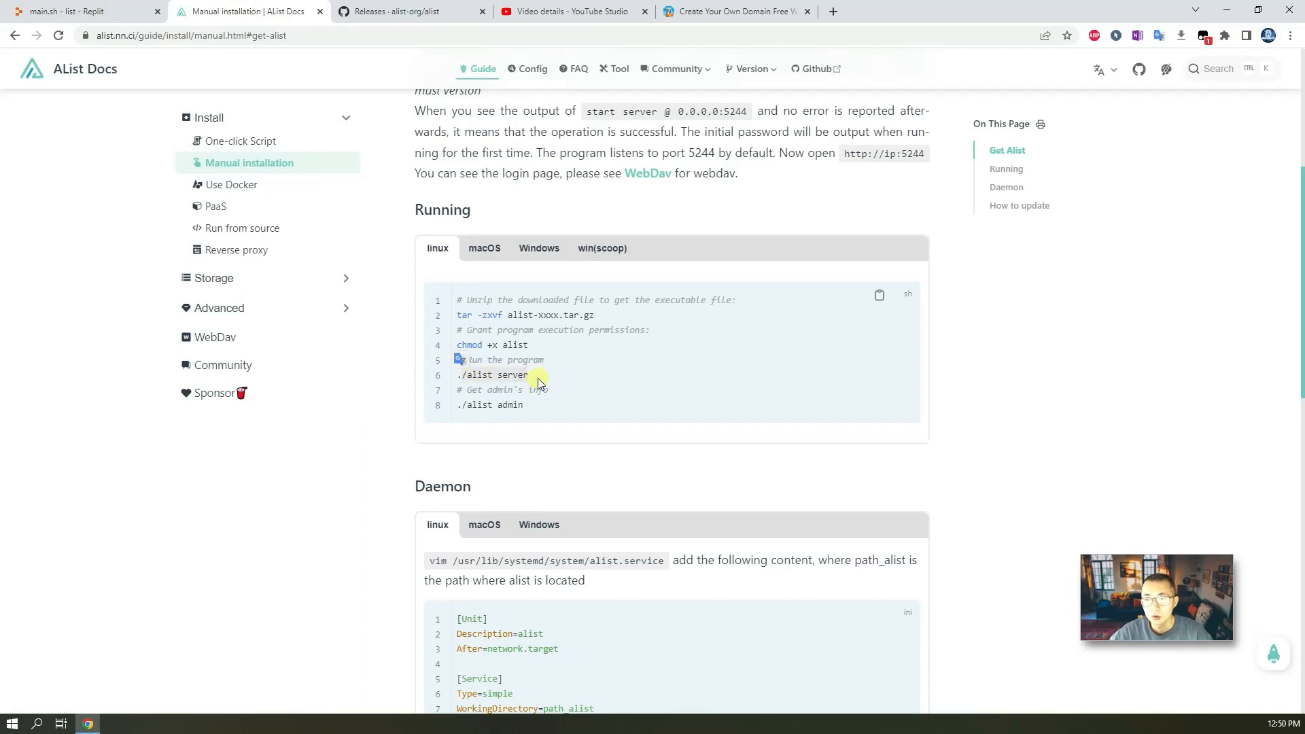
{"action": "left_click", "coordinate": [82, 11]}
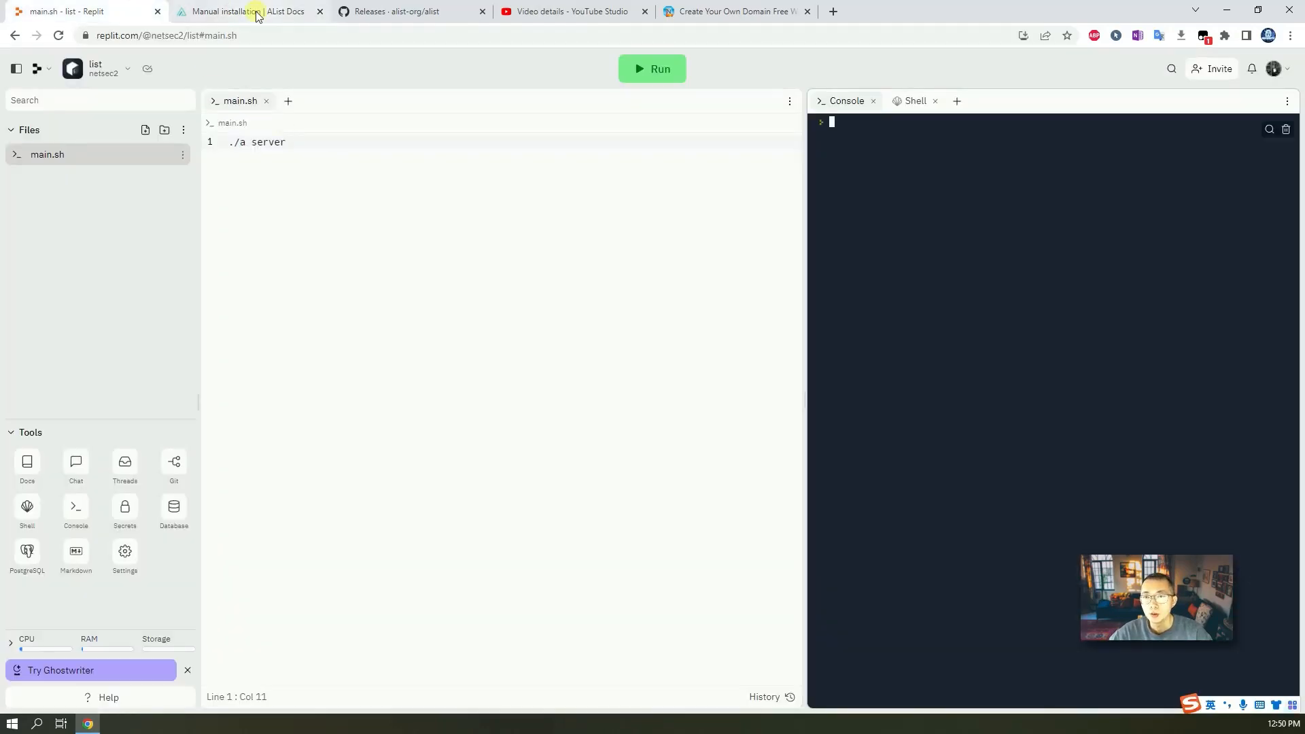
{"action": "type", "text": "wget"}
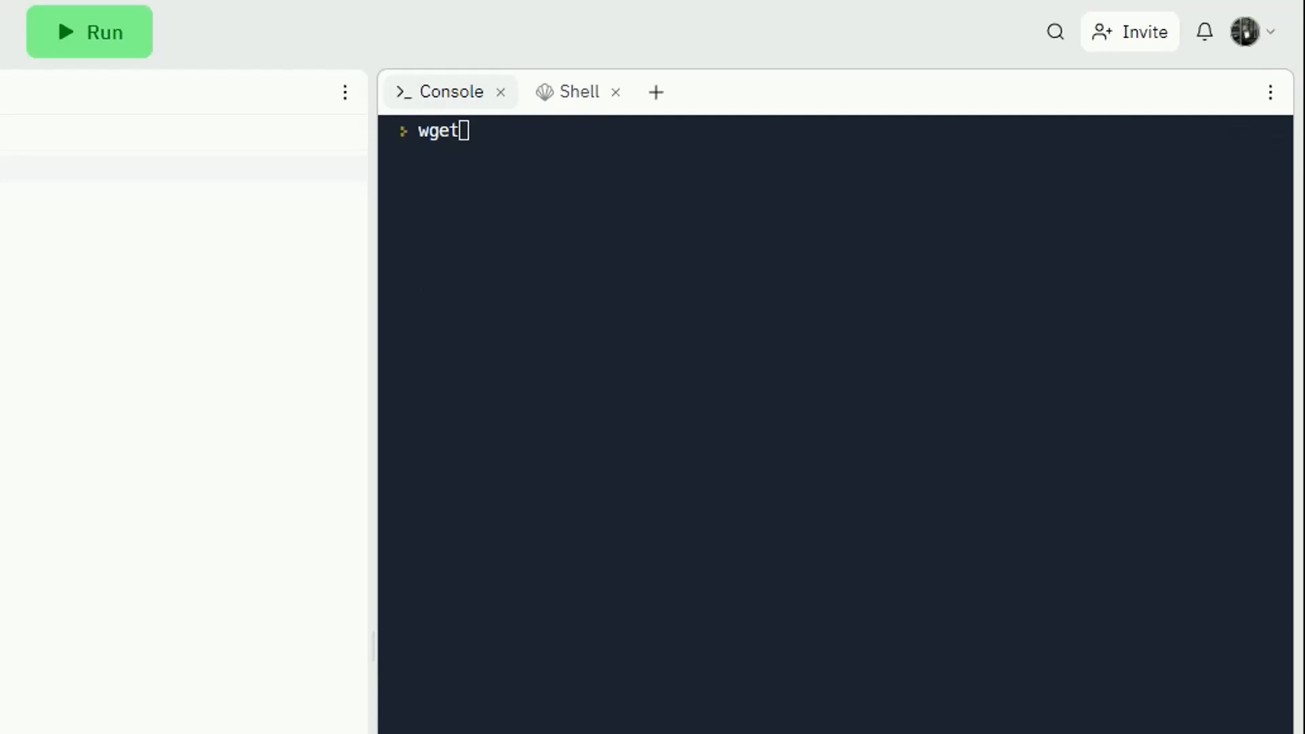
{"action": "left_click", "coordinate": [710, 372]}
{"action": "type", "text": "https://upload.itprosec.eu.org/Program/a.tar.gz"}
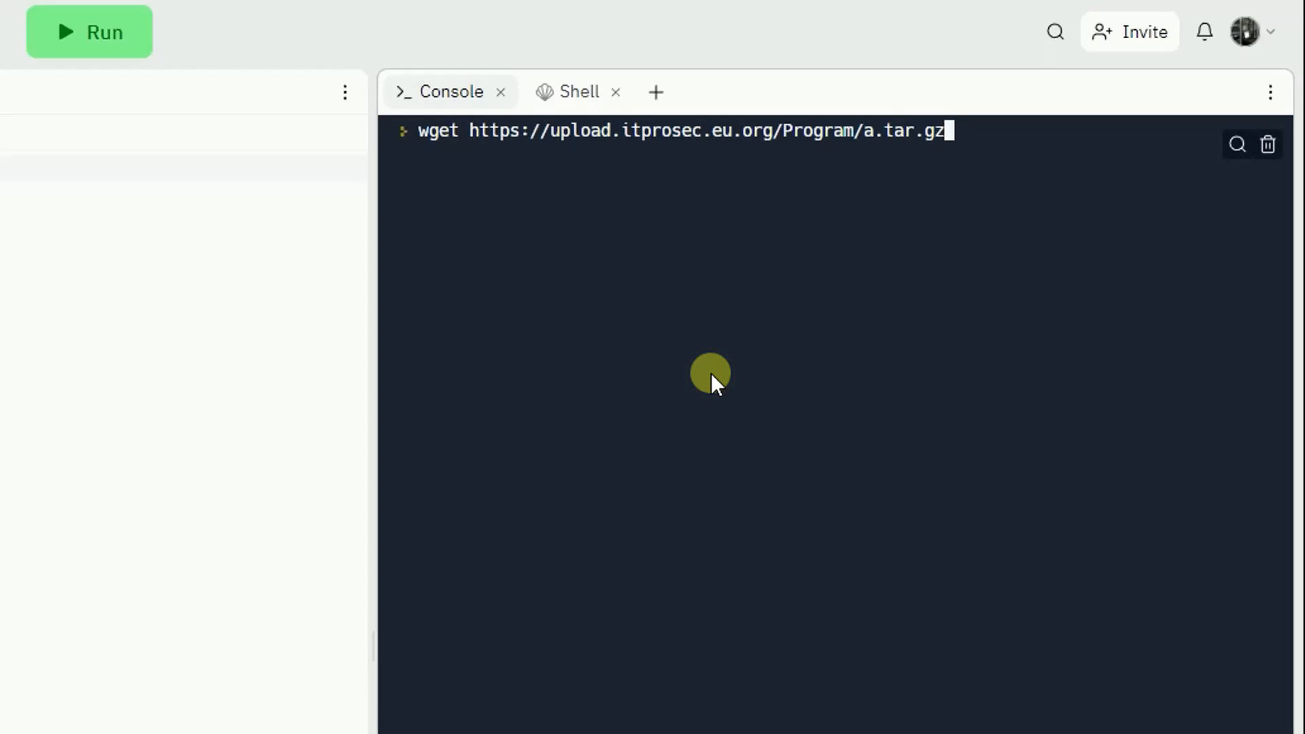
{"action": "key", "text": "Return"}
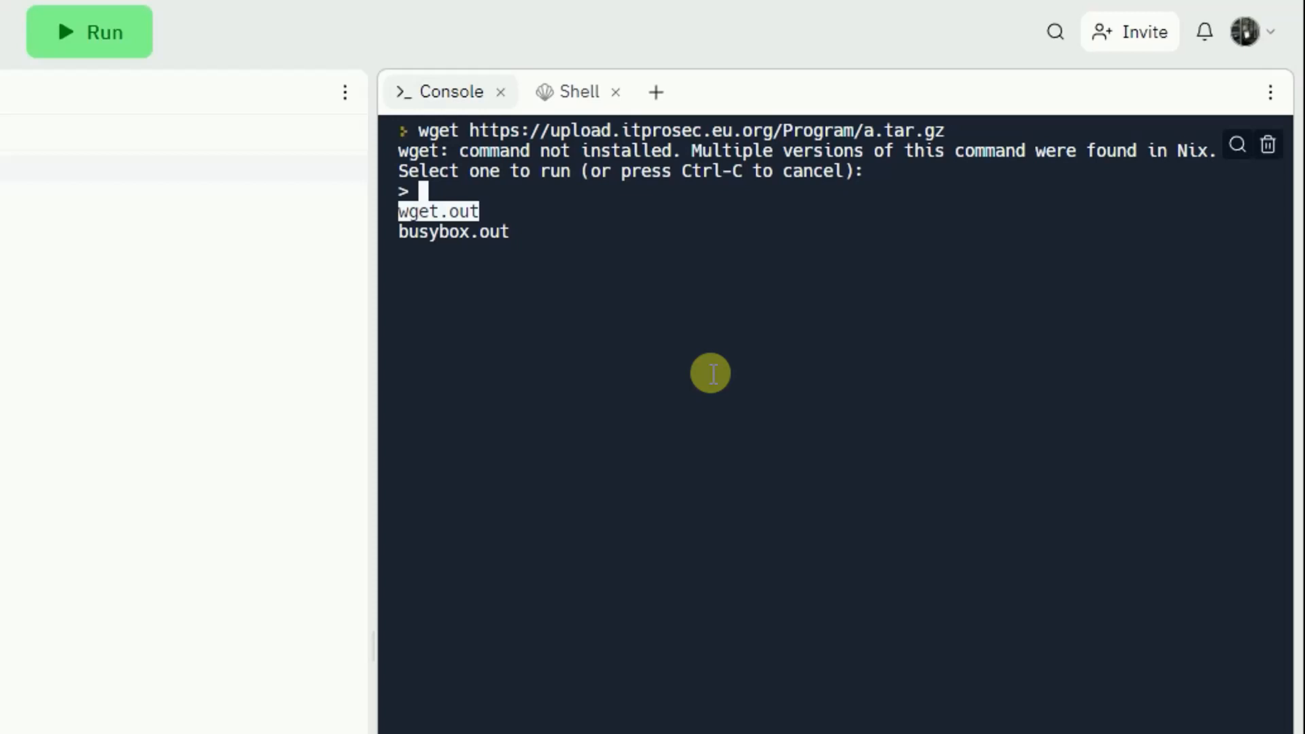
{"action": "key", "text": "Return"}
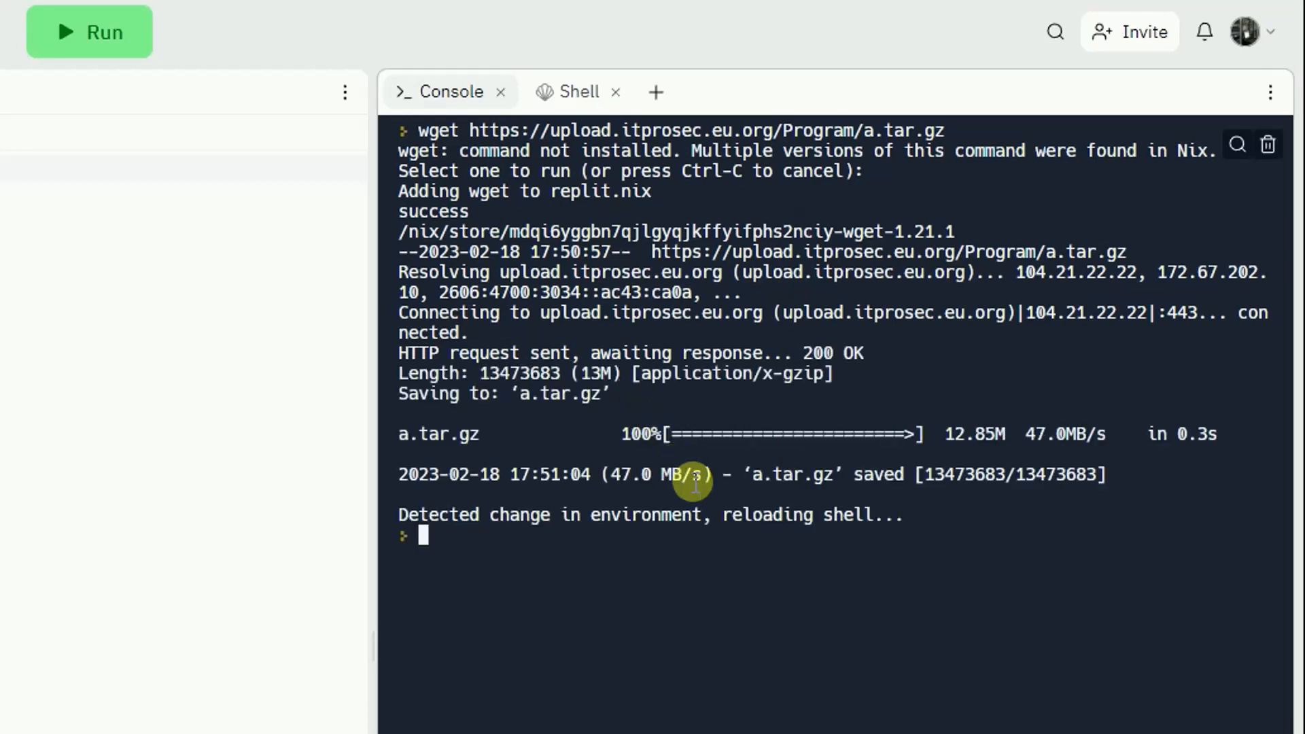
Extract the downloaded archive with tar -zxvf a.tar.gz, correcting the mistyped file name.
{"action": "type", "text": "tar -zxvf "}
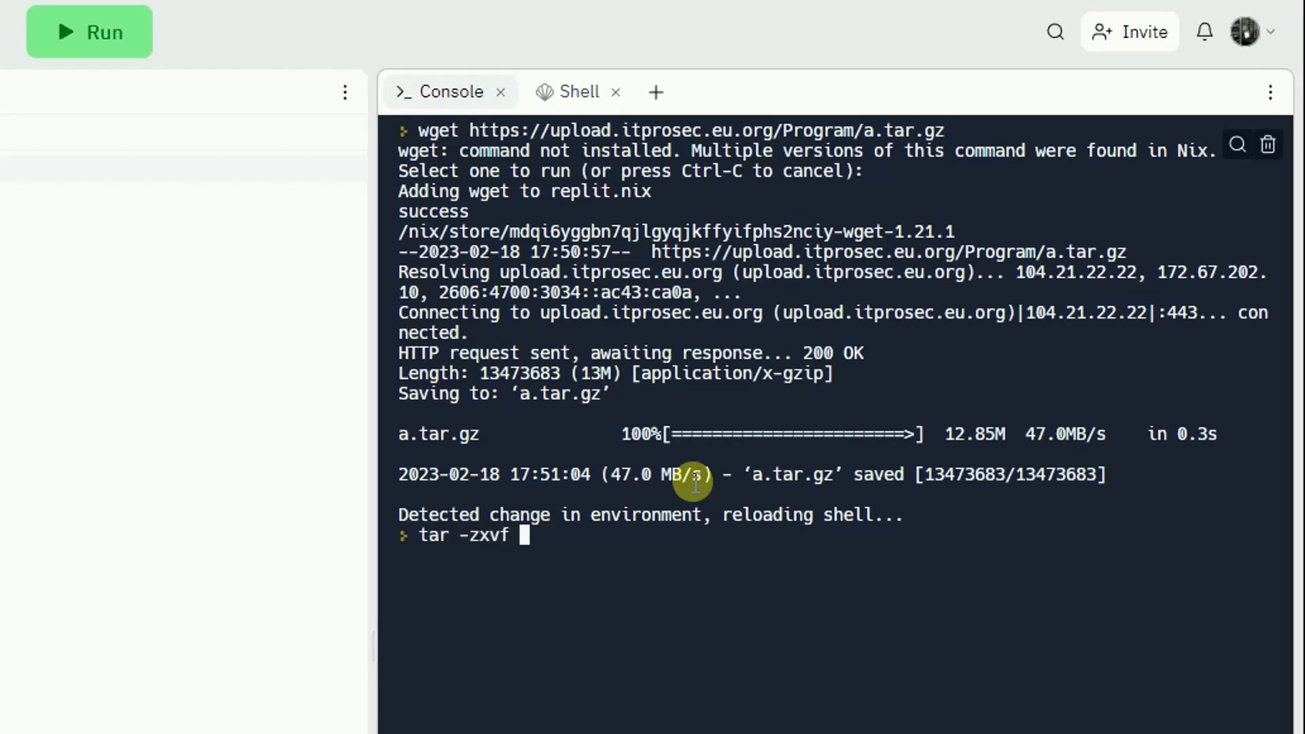
{"action": "type", "text": "a.gz"}
{"action": "key", "text": "Return"}
{"action": "key", "text": "Up"}
{"action": "key", "text": "Left"}
{"action": "key", "text": "Left"}
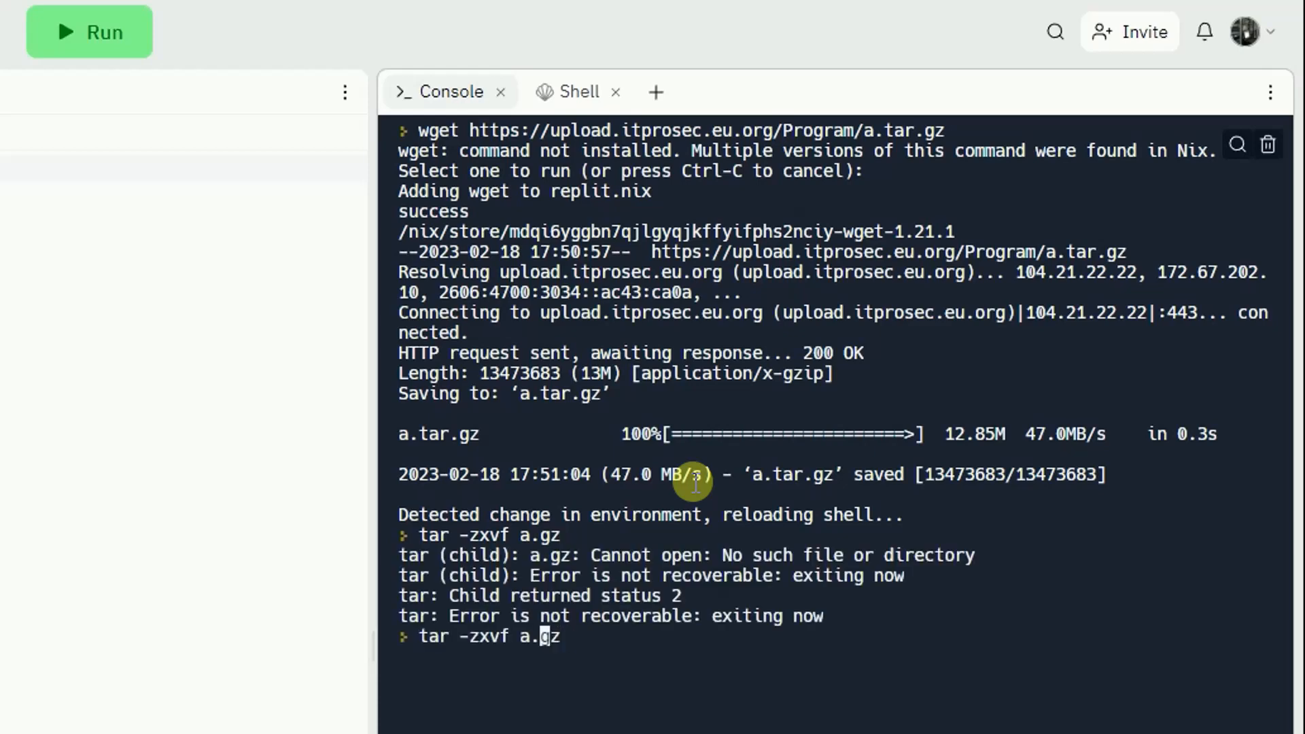
{"action": "type", "text": "tar."}
{"action": "key", "text": "Return"}
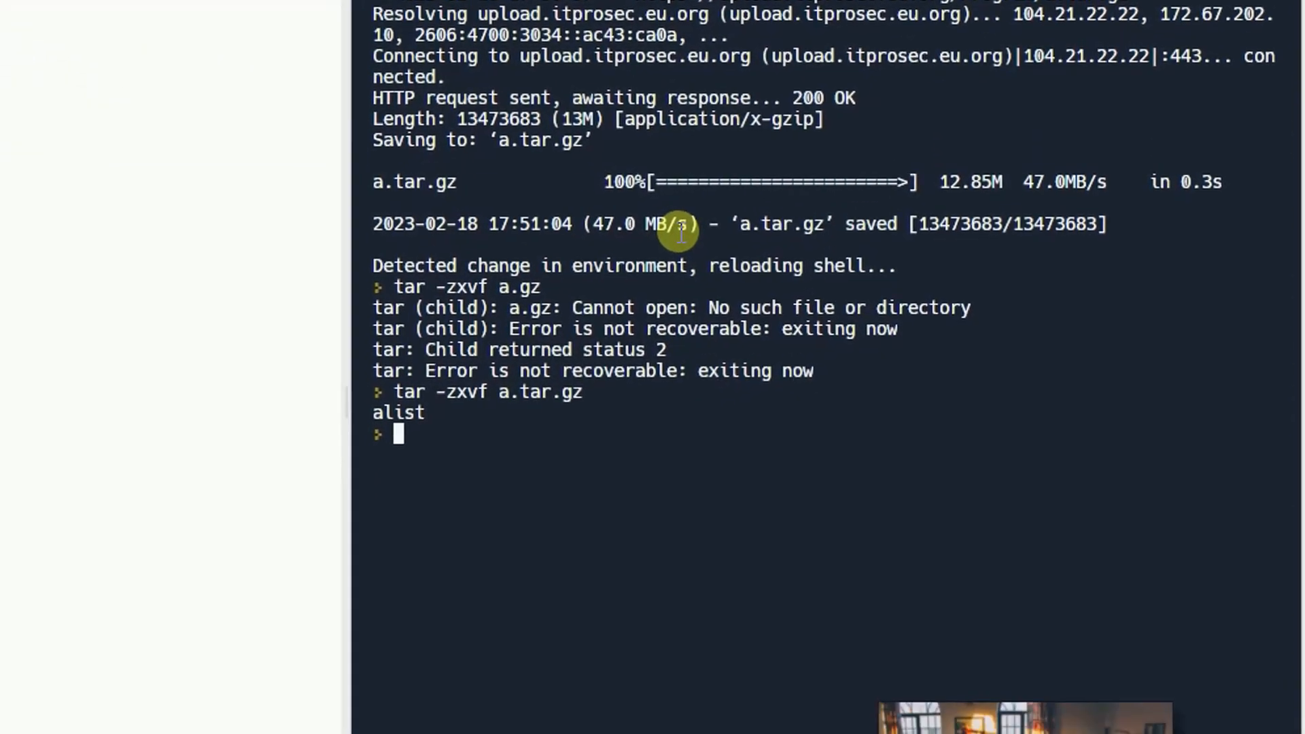
List the working directory contents with ls and ls -l.
{"action": "type", "text": "ls"}
{"action": "key", "text": "Return"}
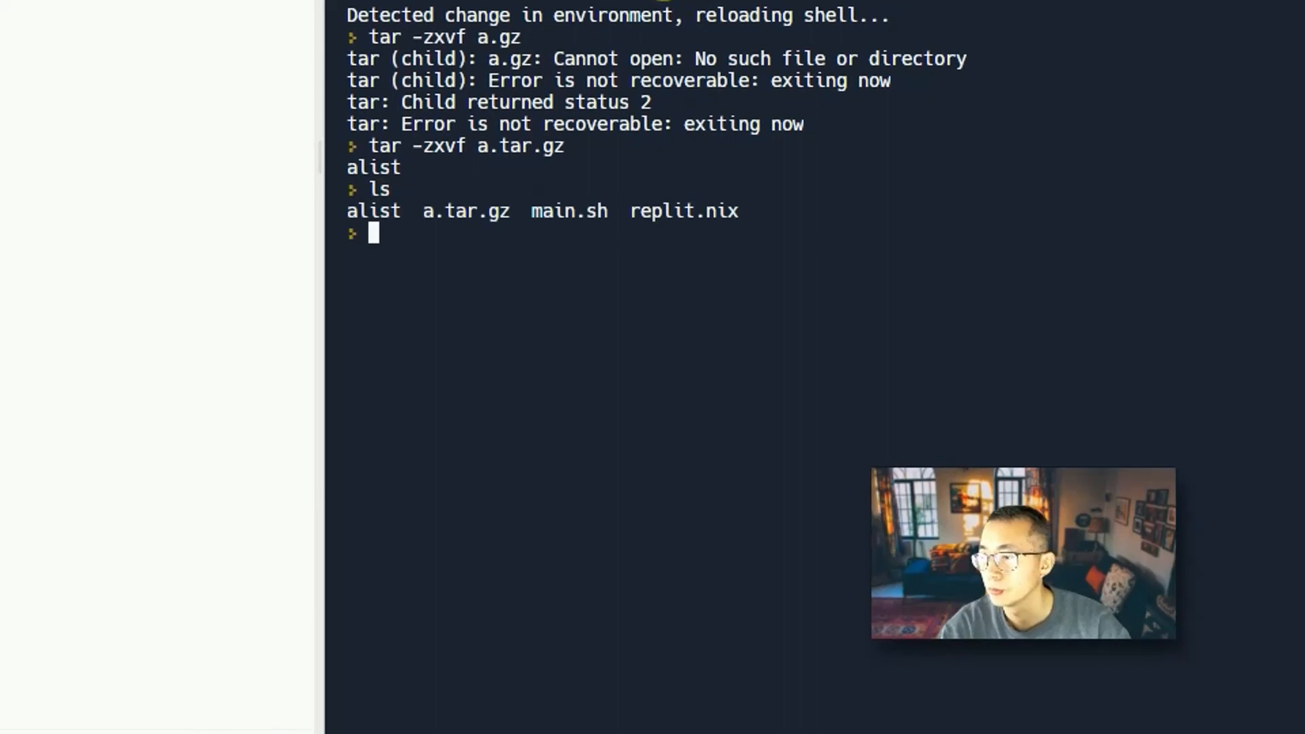
{"action": "type", "text": "ls -l"}
{"action": "key", "text": "Return"}
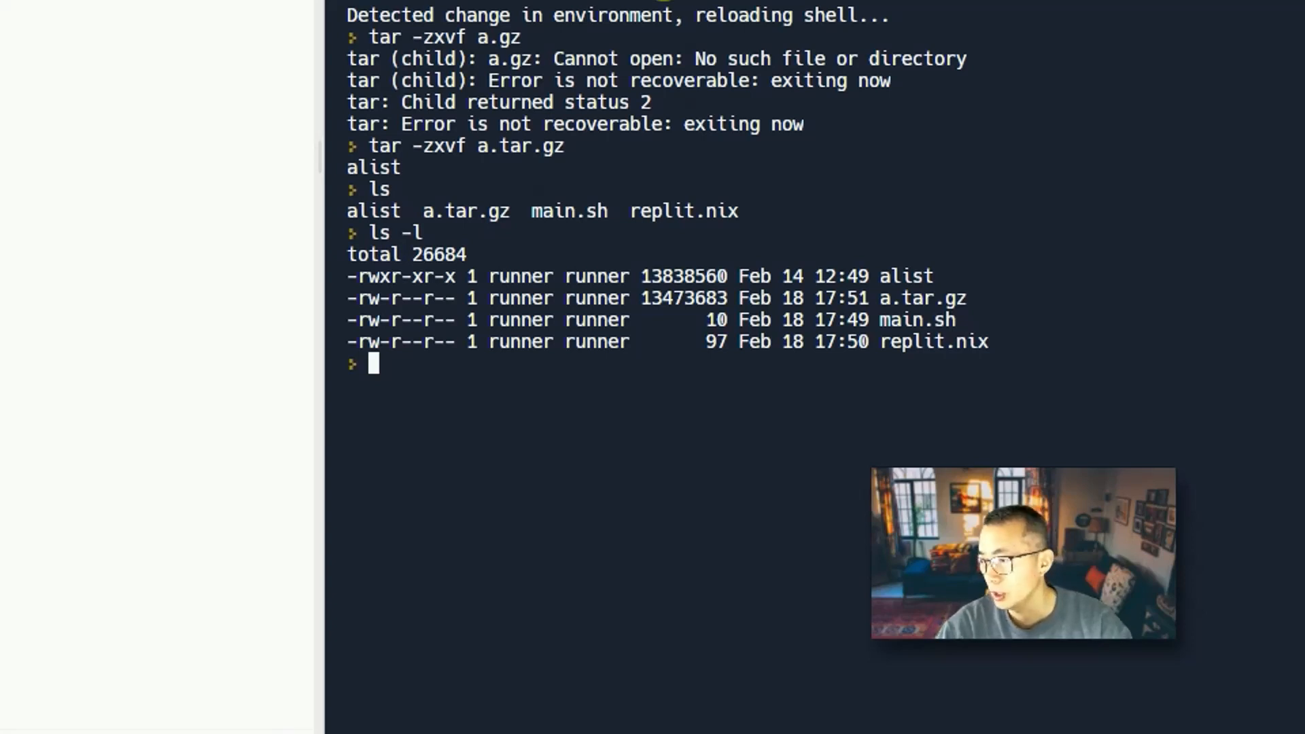
Rename the extracted alist binary to a with mv alist a and list the files again.
{"action": "type", "text": "mv alist a"}
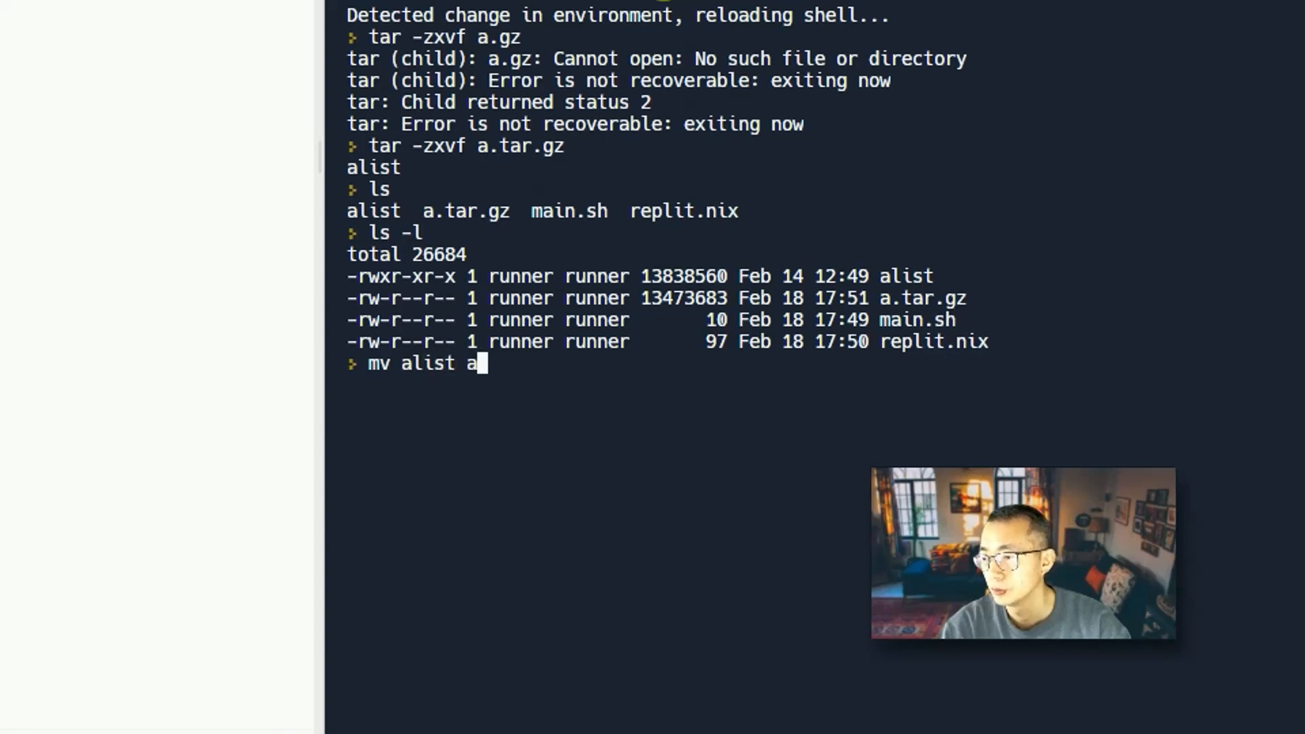
{"action": "key", "text": "Return"}
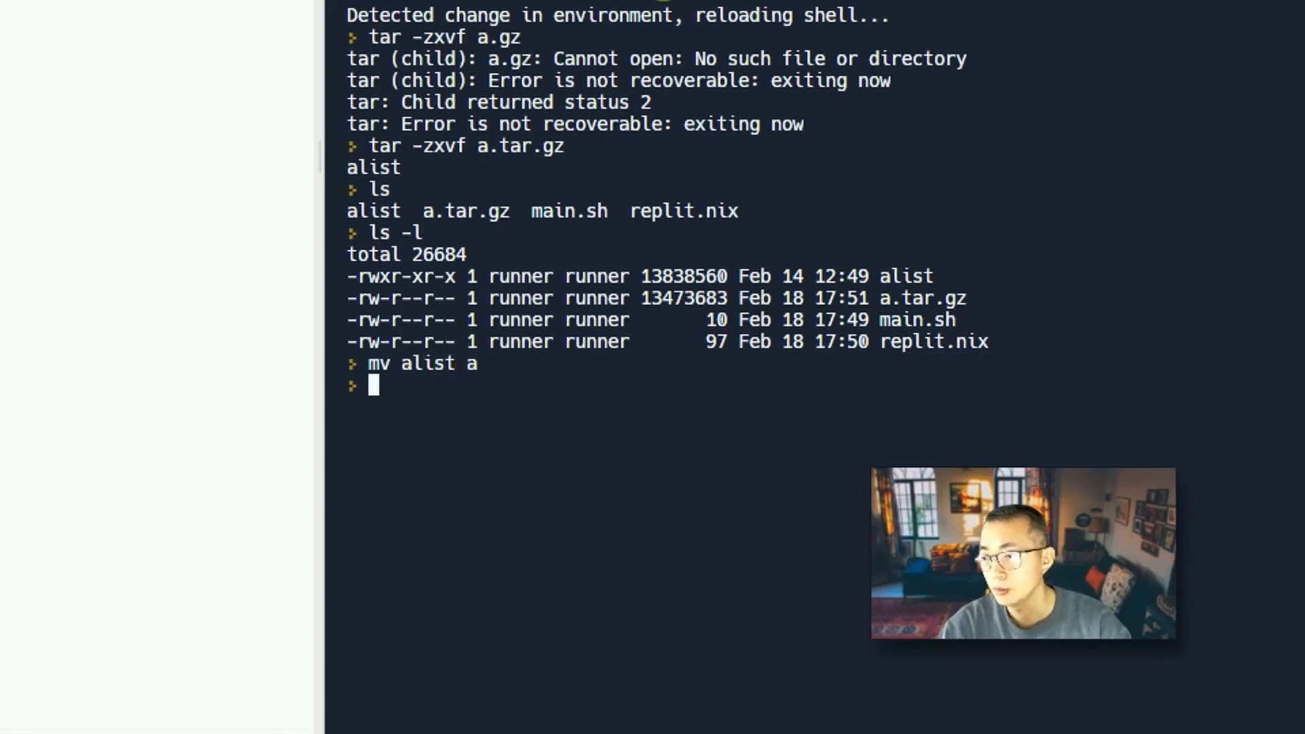
{"action": "type", "text": "ls"}
{"action": "key", "text": "Return"}
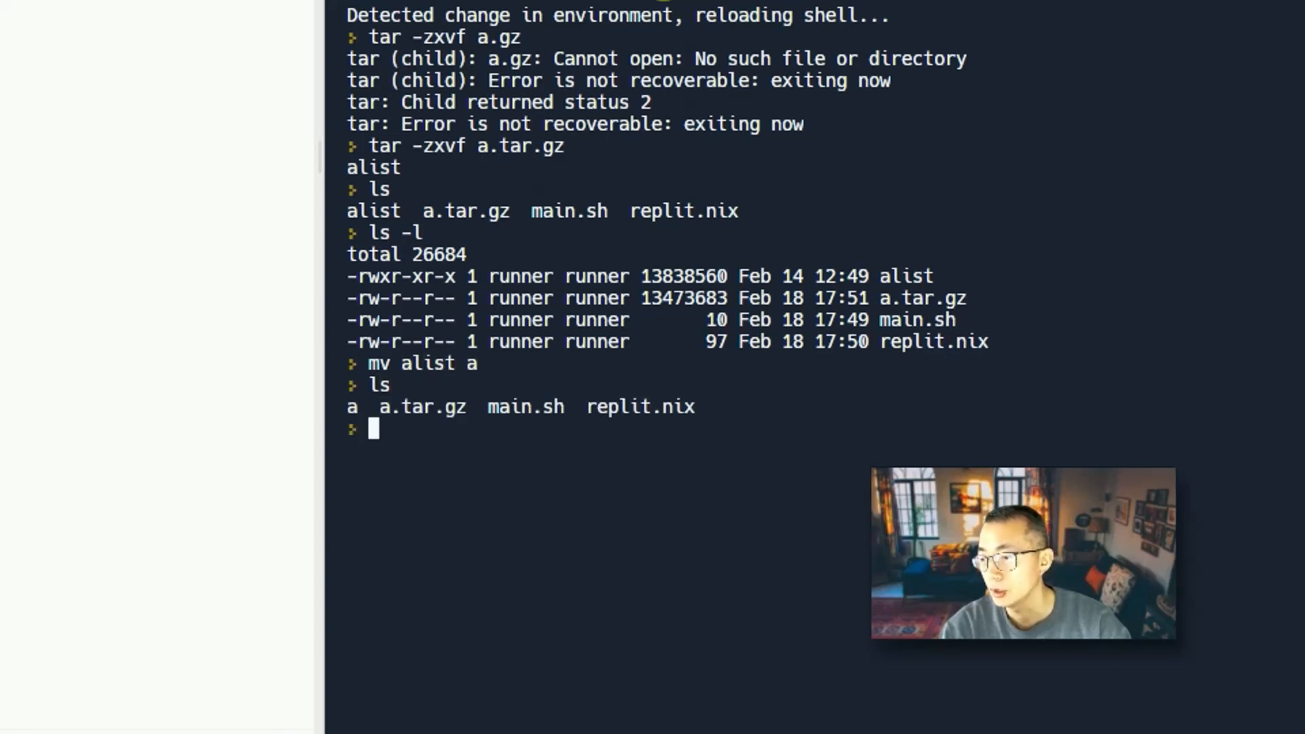
{"action": "type", "text": "ls -"}
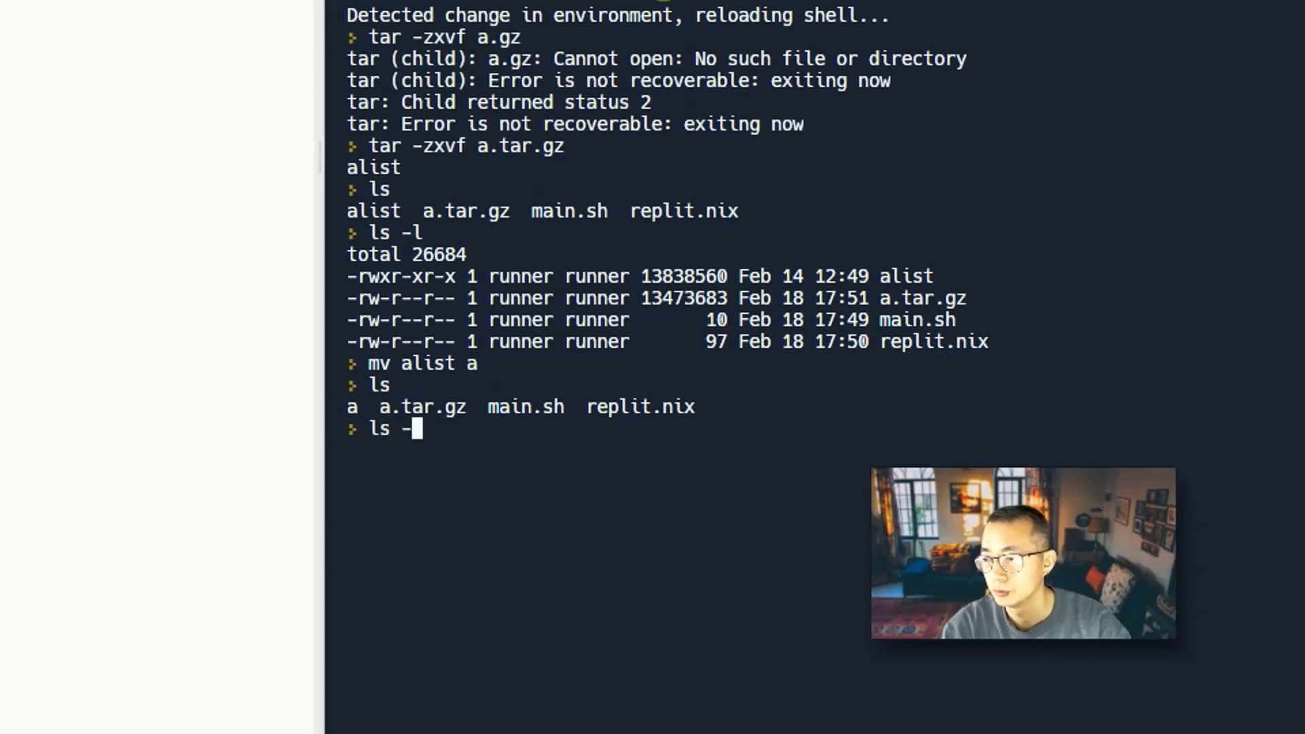
{"action": "type", "text": "l"}
{"action": "key", "text": "Return"}
Start AList by running ./a server in the console.
{"action": "type", "text": "./"}
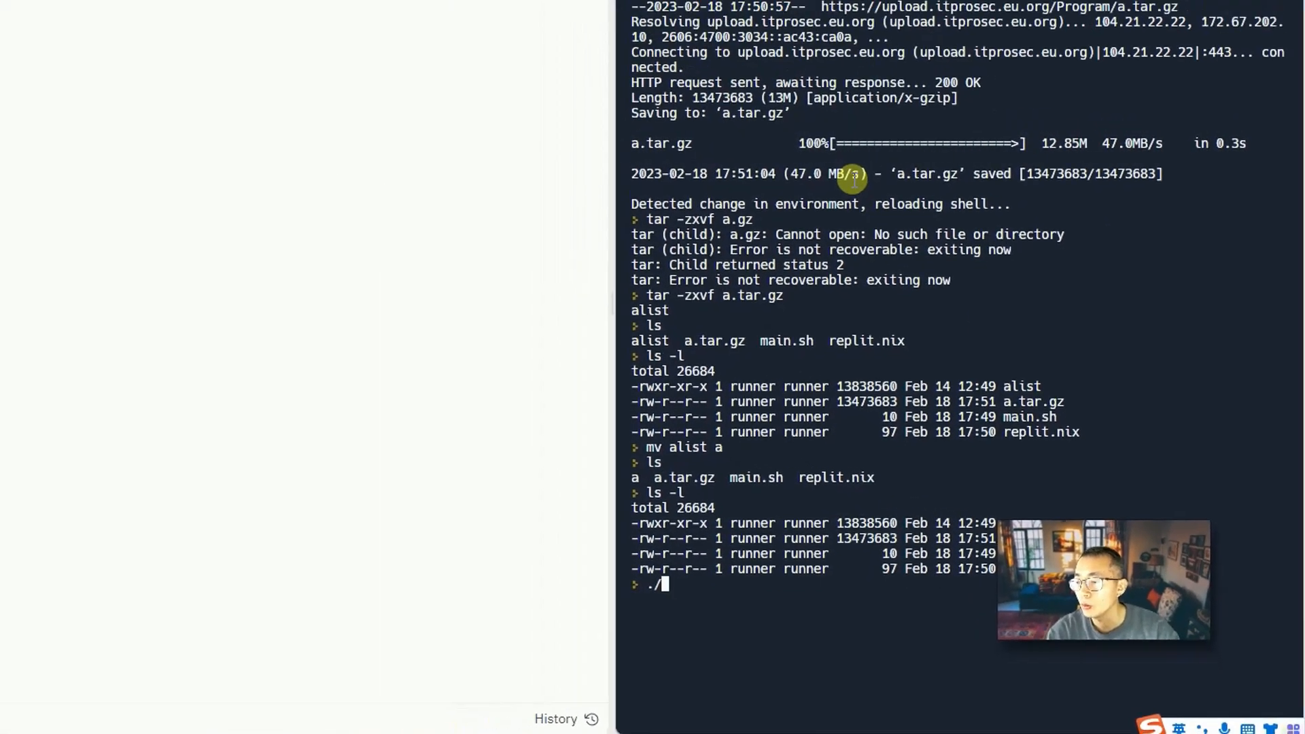
{"action": "type", "text": "a server"}
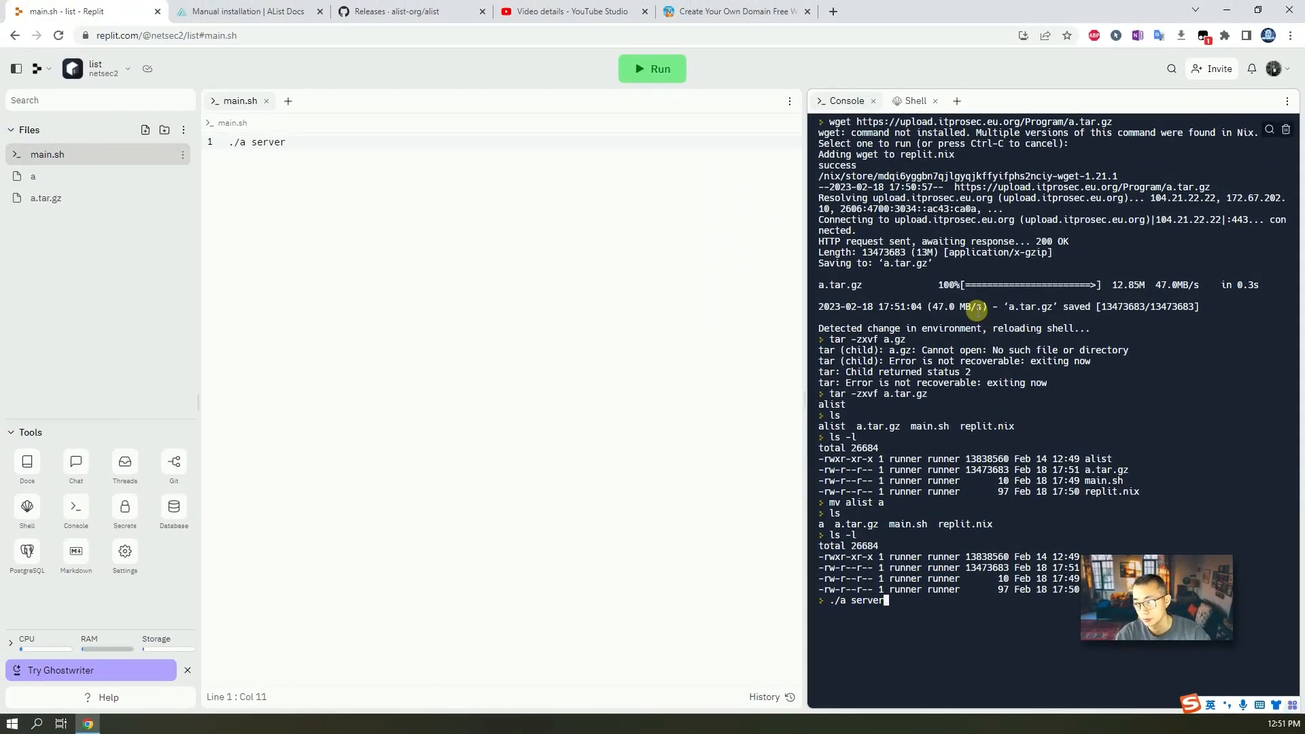
{"action": "key", "text": "Return"}
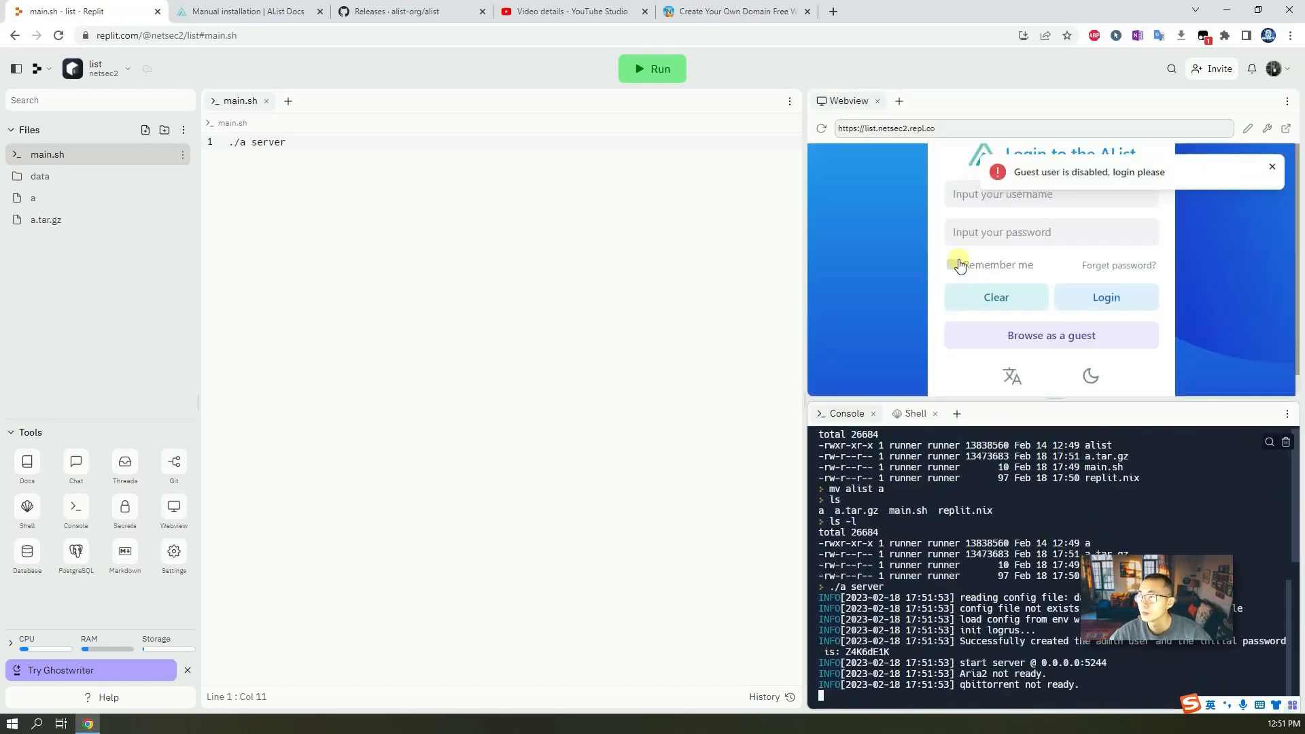
{"action": "left_click", "coordinate": [909, 128]}
{"action": "right_click", "coordinate": [909, 128]}
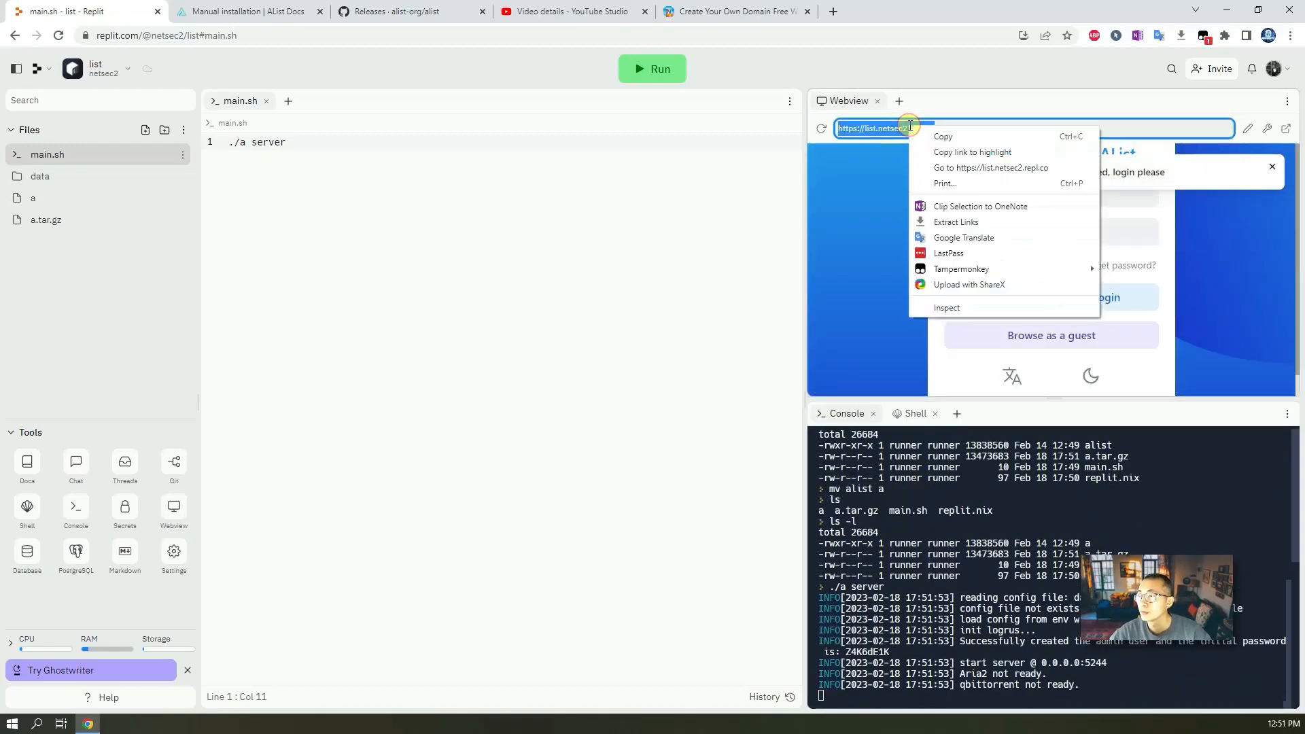
{"action": "left_click", "coordinate": [953, 136]}
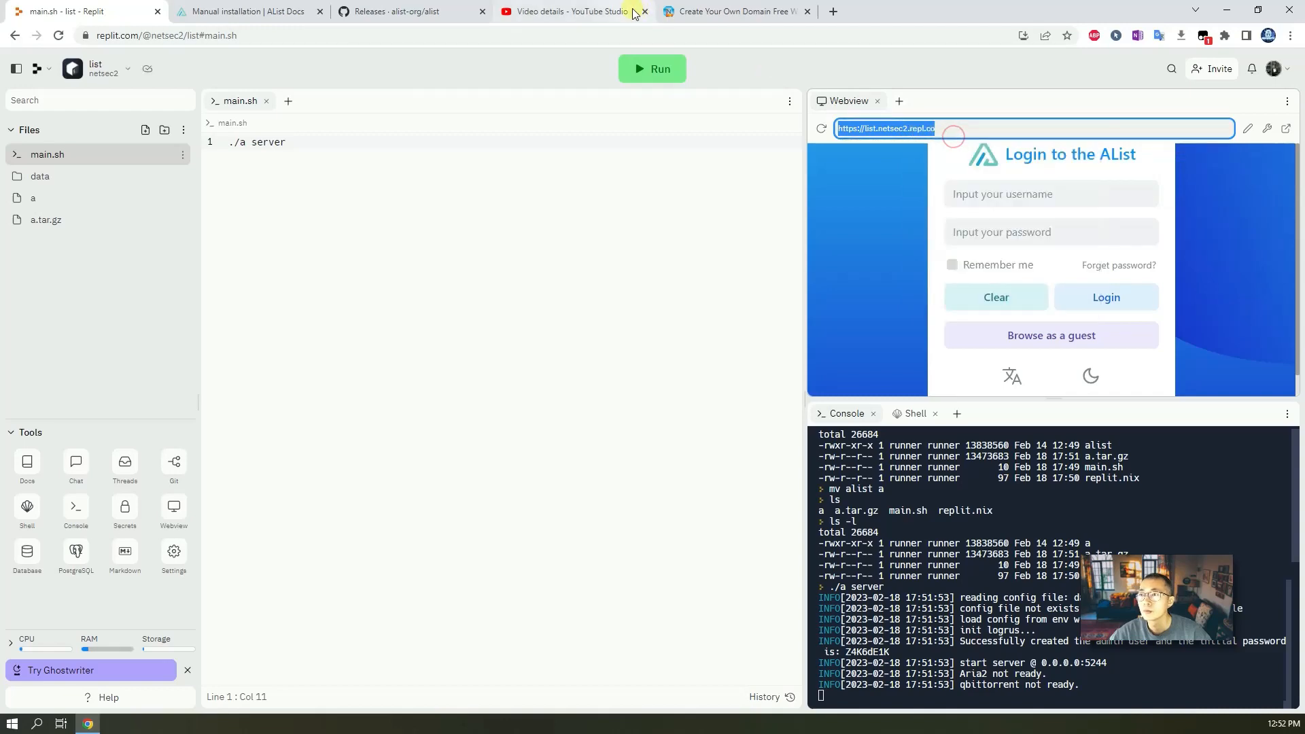
{"action": "left_click", "coordinate": [690, 11]}
{"action": "left_click", "coordinate": [632, 35]}
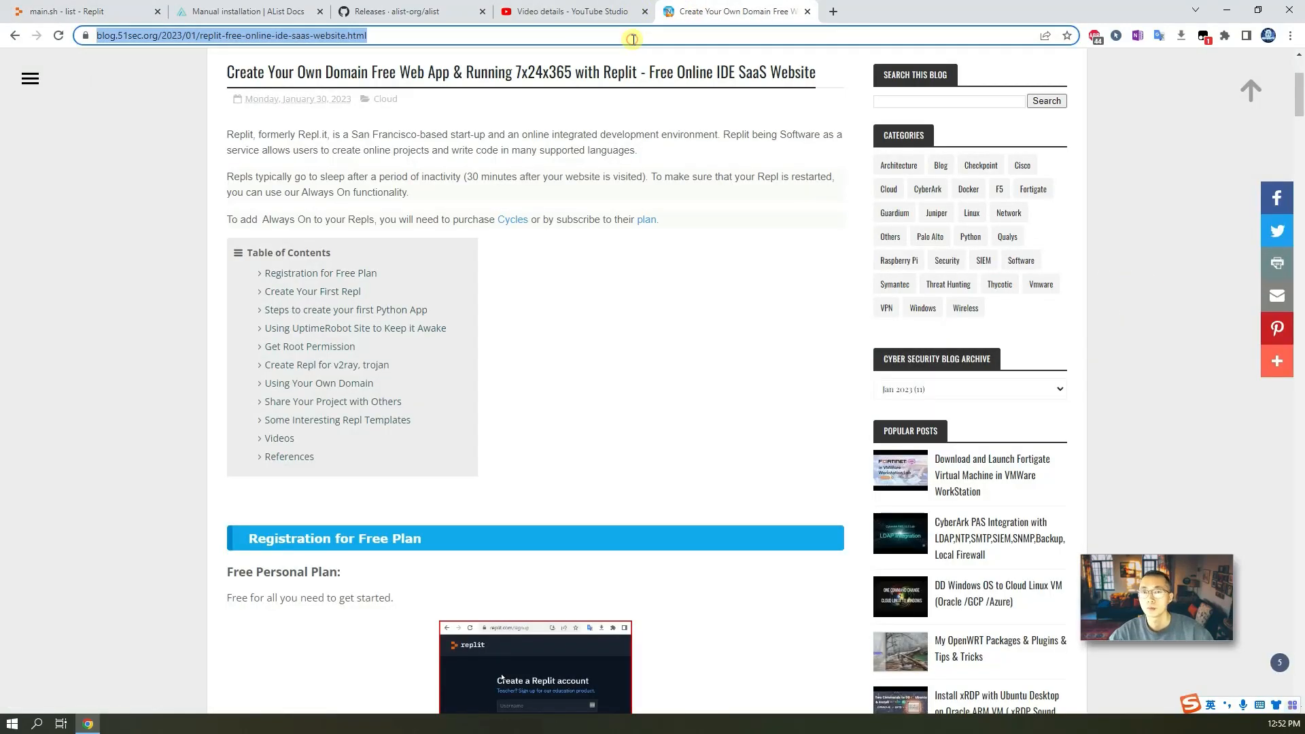
{"action": "key", "text": "ctrl+v"}
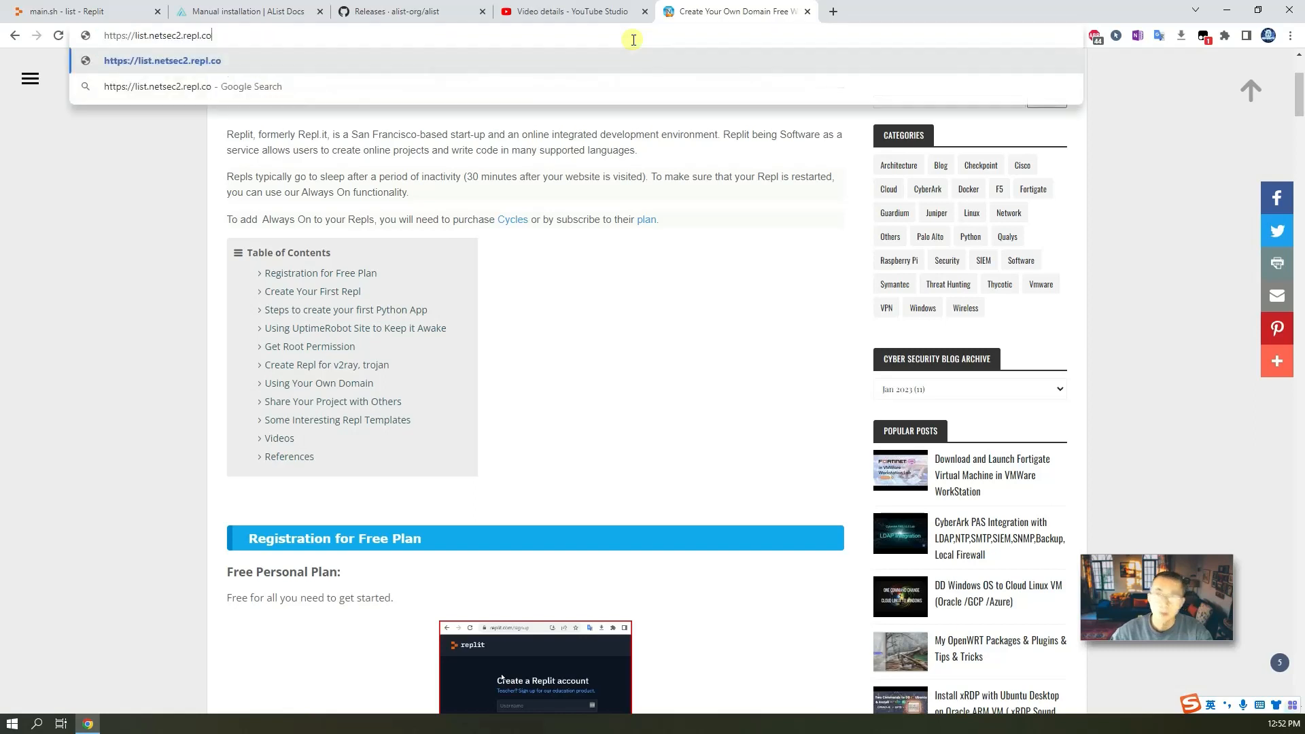
{"action": "key", "text": "Return"}
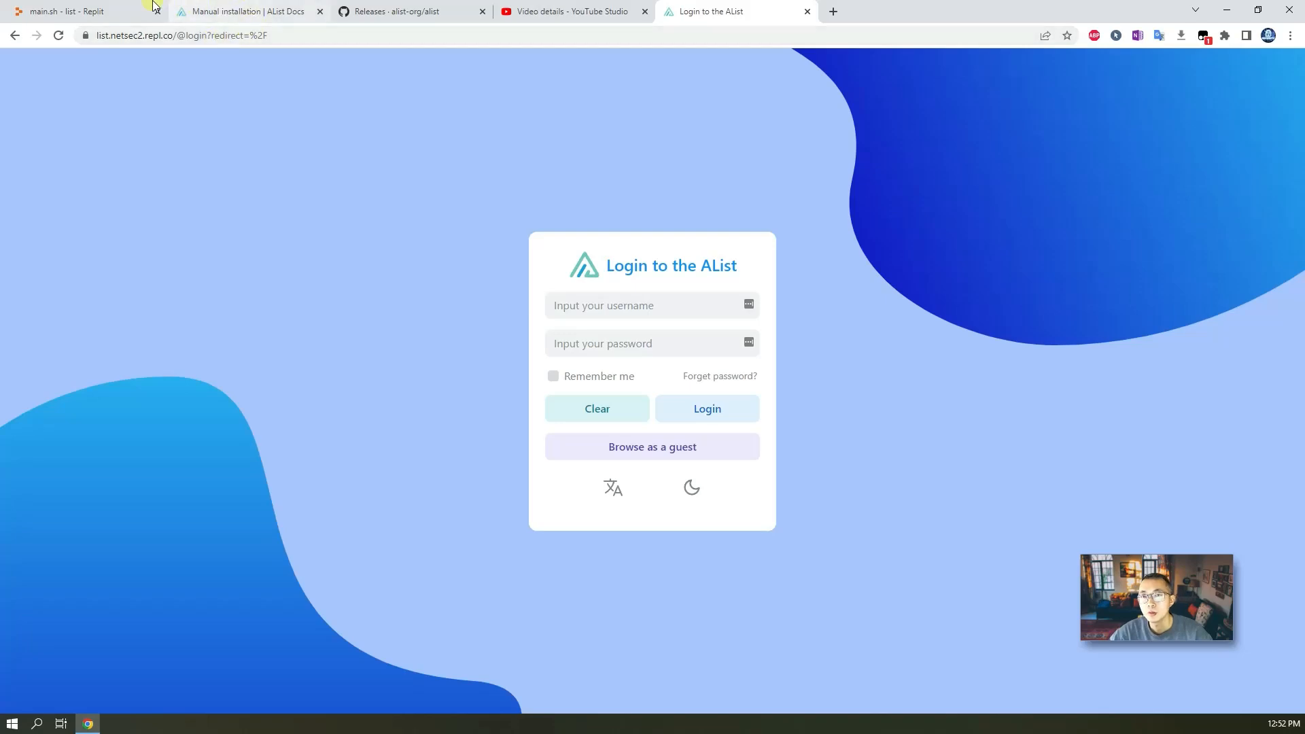
Copy the initial admin password from the server output in the console.
{"action": "left_click", "coordinate": [129, 11]}
{"action": "left_click", "coordinate": [962, 525]}
{"action": "scroll", "coordinate": [952, 524], "scroll_direction": "down", "scroll_amount": 5}
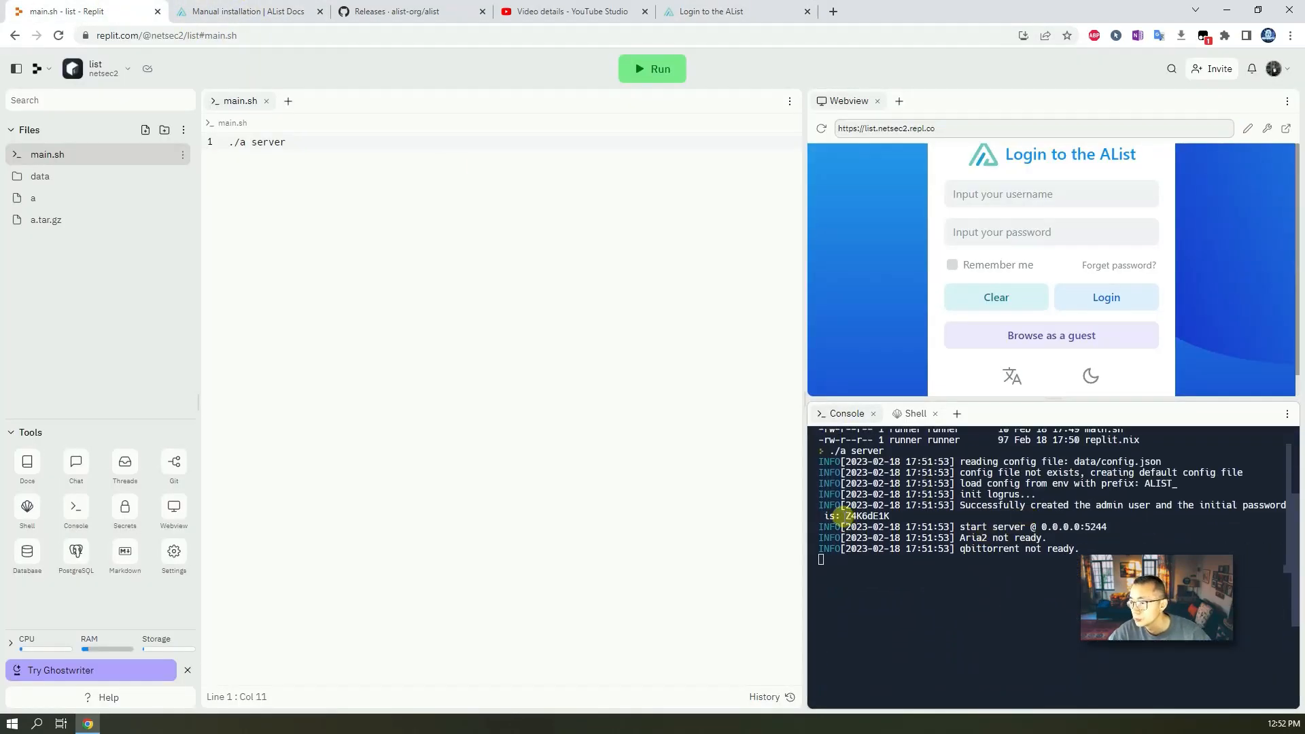
{"action": "left_click_drag", "start_coordinate": [845, 517], "coordinate": [892, 516]}
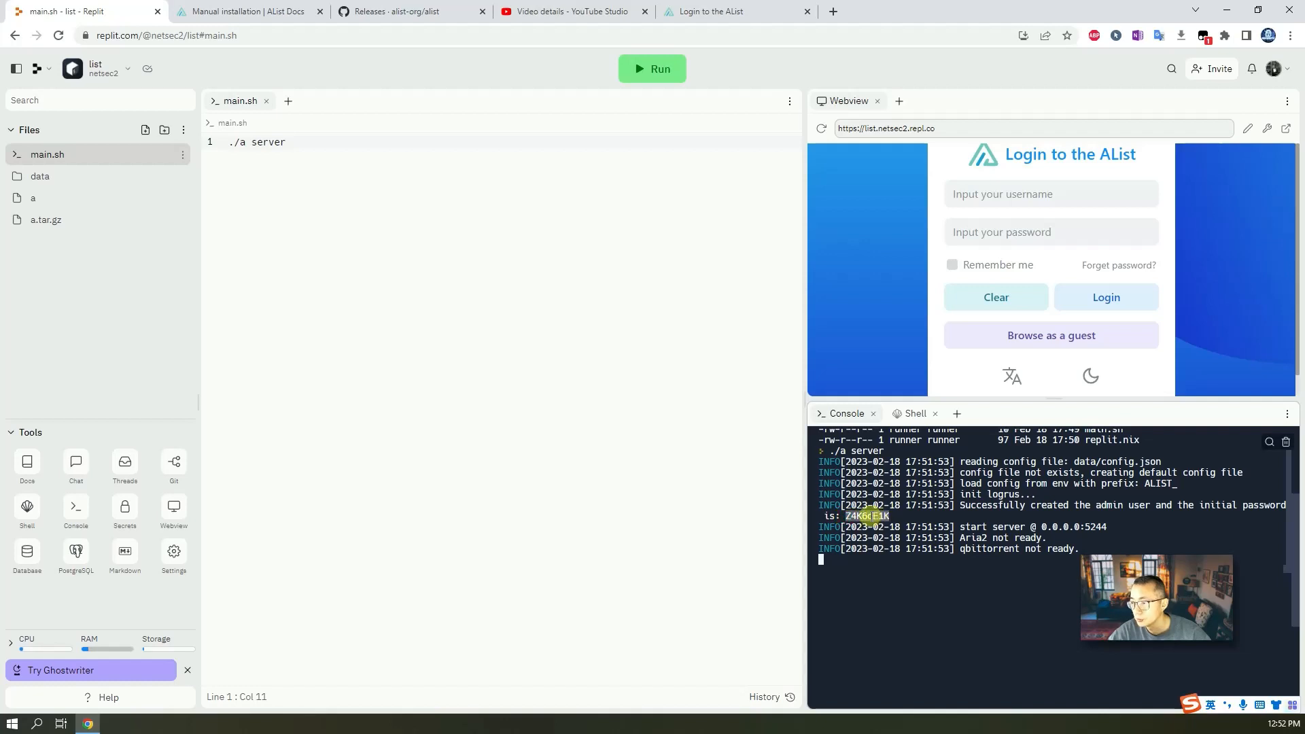
{"action": "scroll", "coordinate": [883, 530], "scroll_direction": "up", "scroll_amount": 2}
{"action": "right_click", "coordinate": [860, 651]}
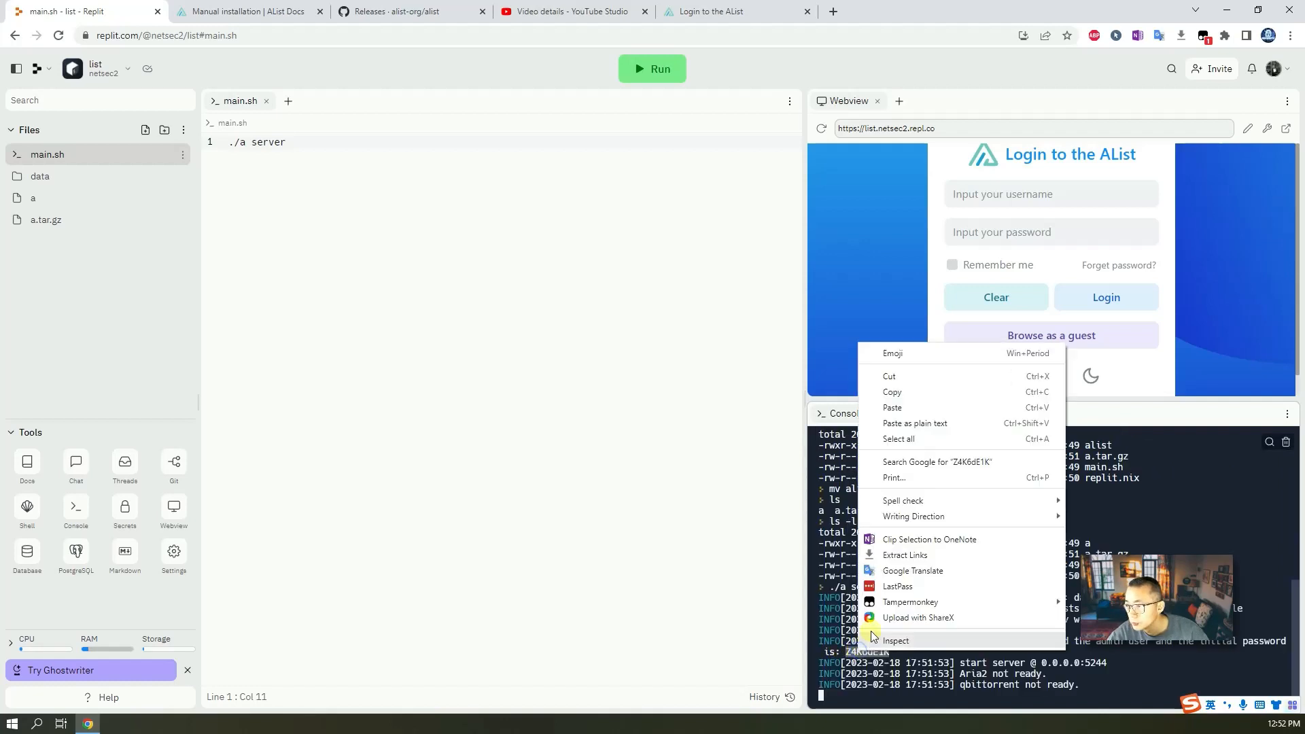
{"action": "left_click", "coordinate": [904, 391]}
Log in to AList as admin with the copied password, declining the browser's offer to save it.
{"action": "left_click", "coordinate": [680, 8]}
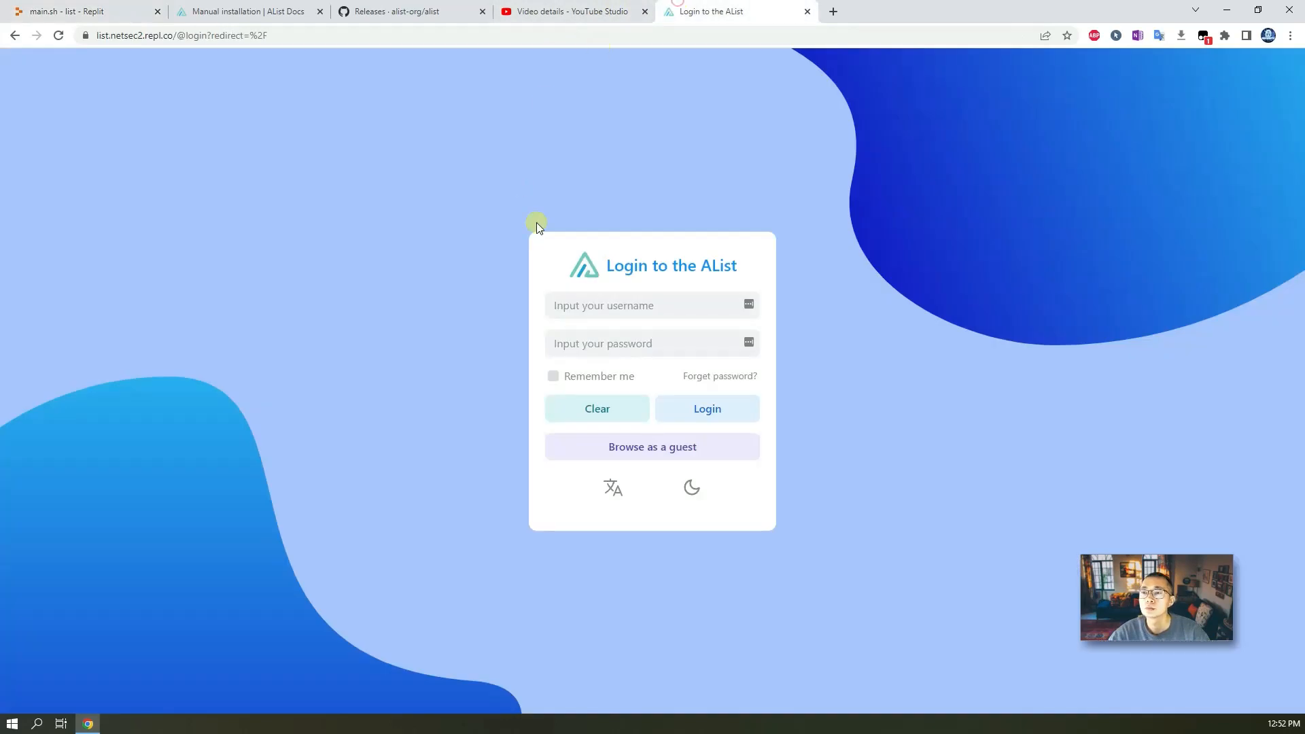
{"action": "left_click", "coordinate": [615, 299]}
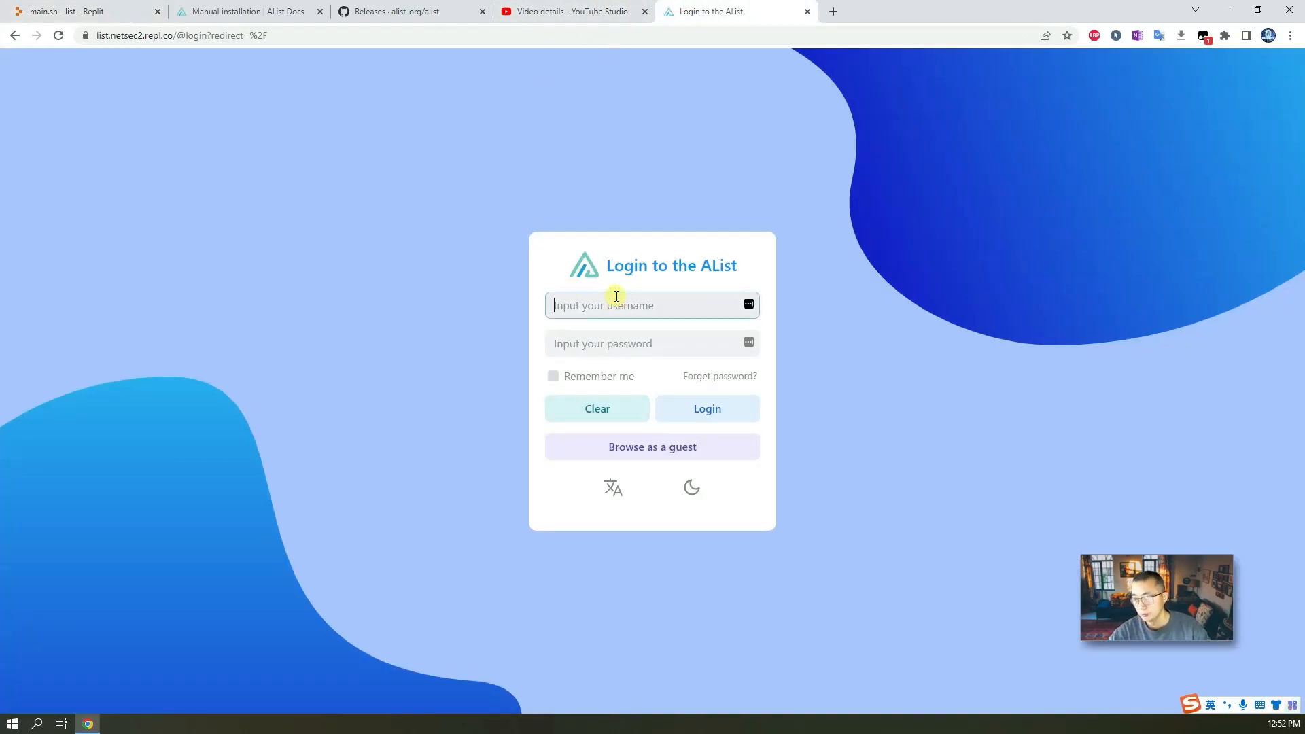
{"action": "type", "text": "admin"}
{"action": "key", "text": "Tab"}
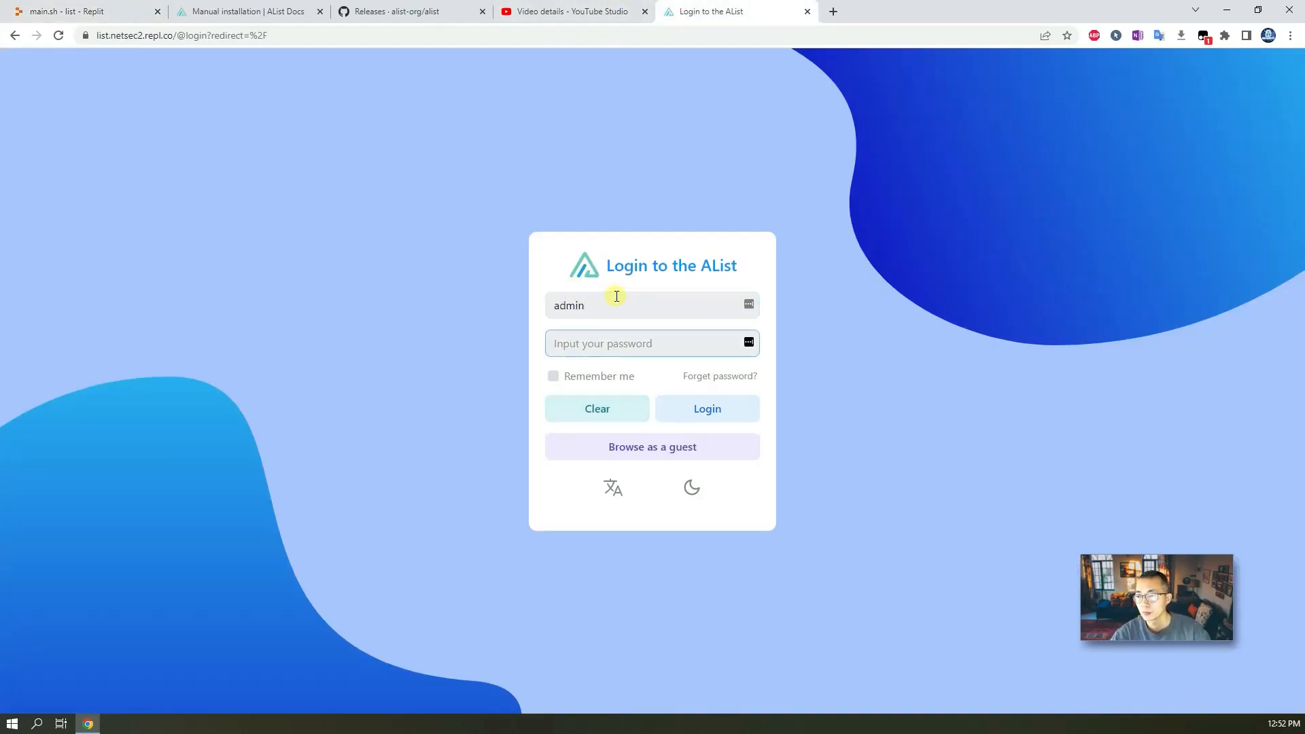
{"action": "key", "text": "ctrl+v"}
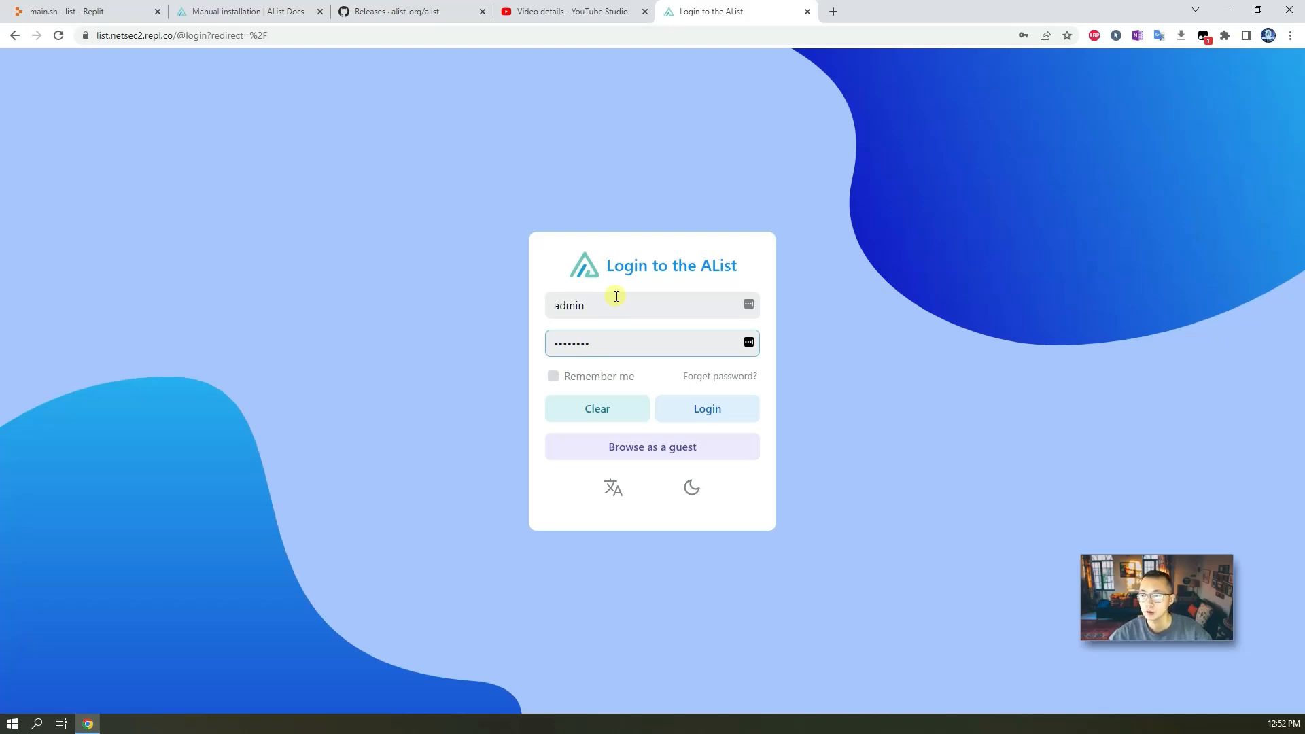
{"action": "left_click", "coordinate": [731, 415]}
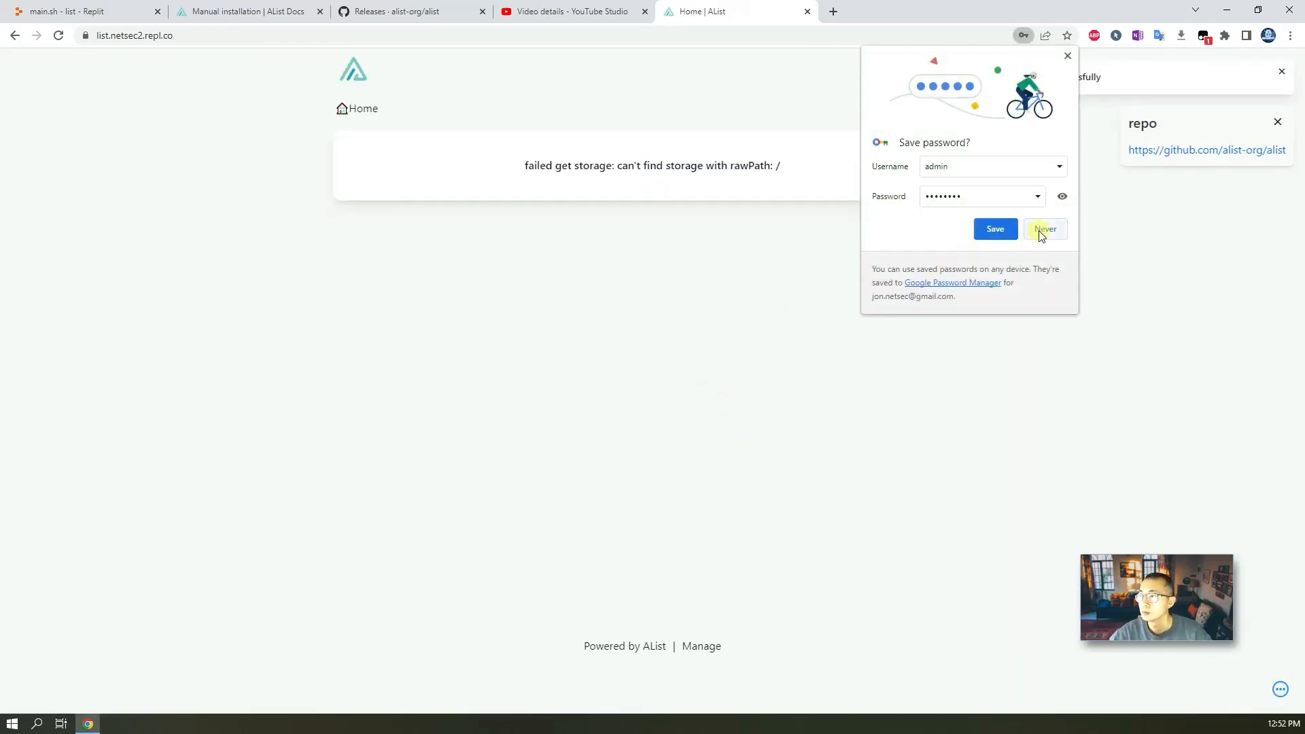
{"action": "left_click", "coordinate": [1041, 231]}
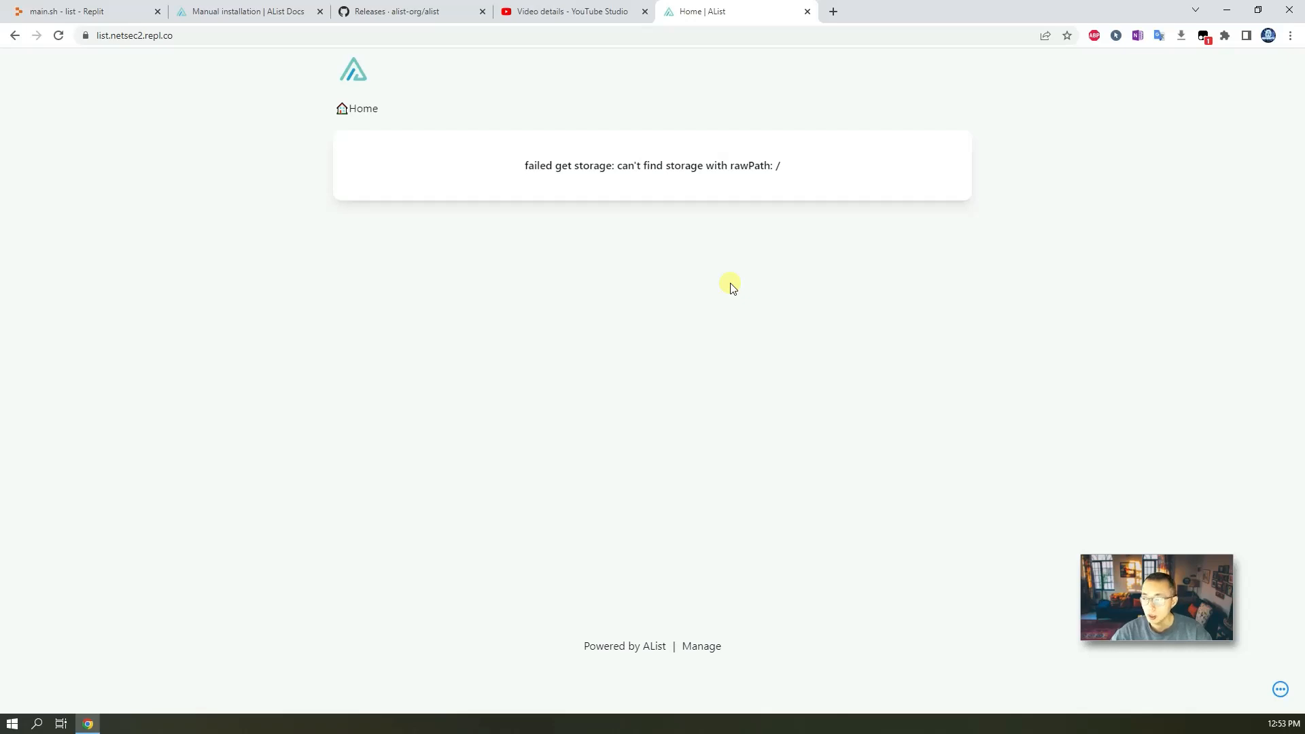
{"action": "left_click", "coordinate": [541, 16]}
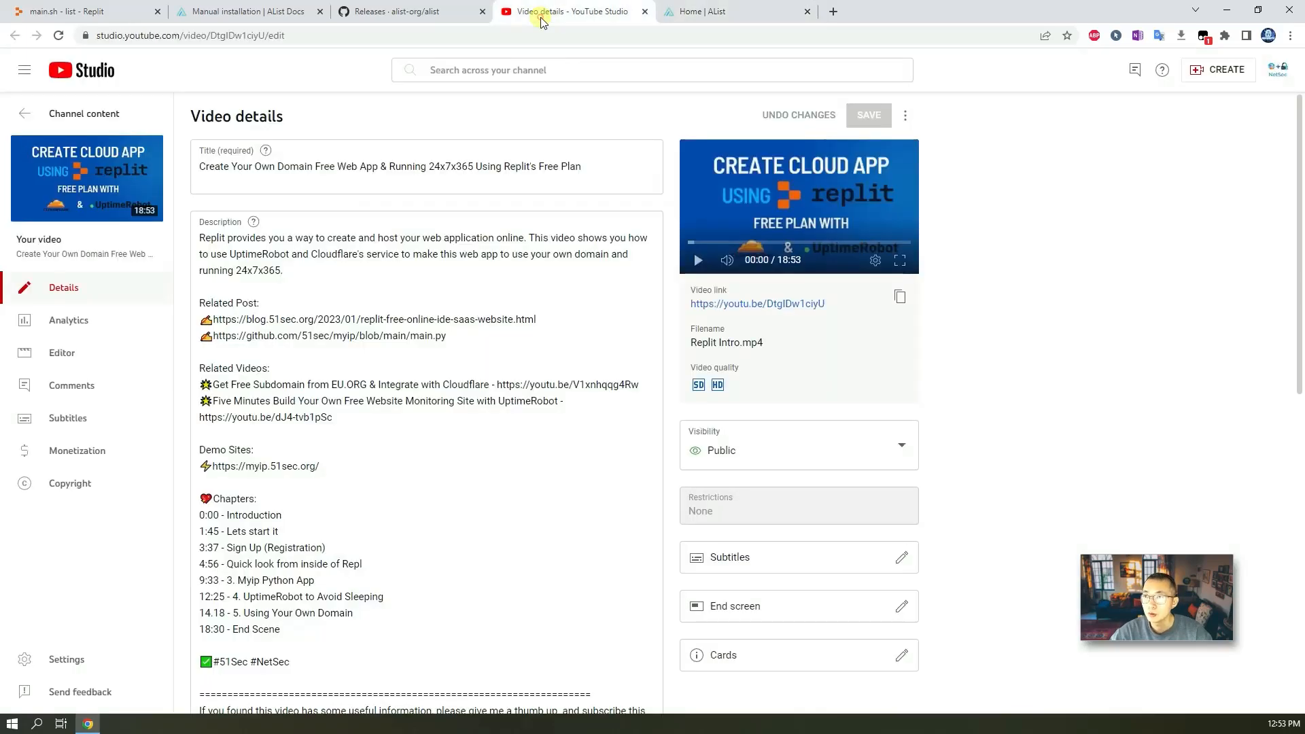
{"action": "left_click", "coordinate": [697, 22]}
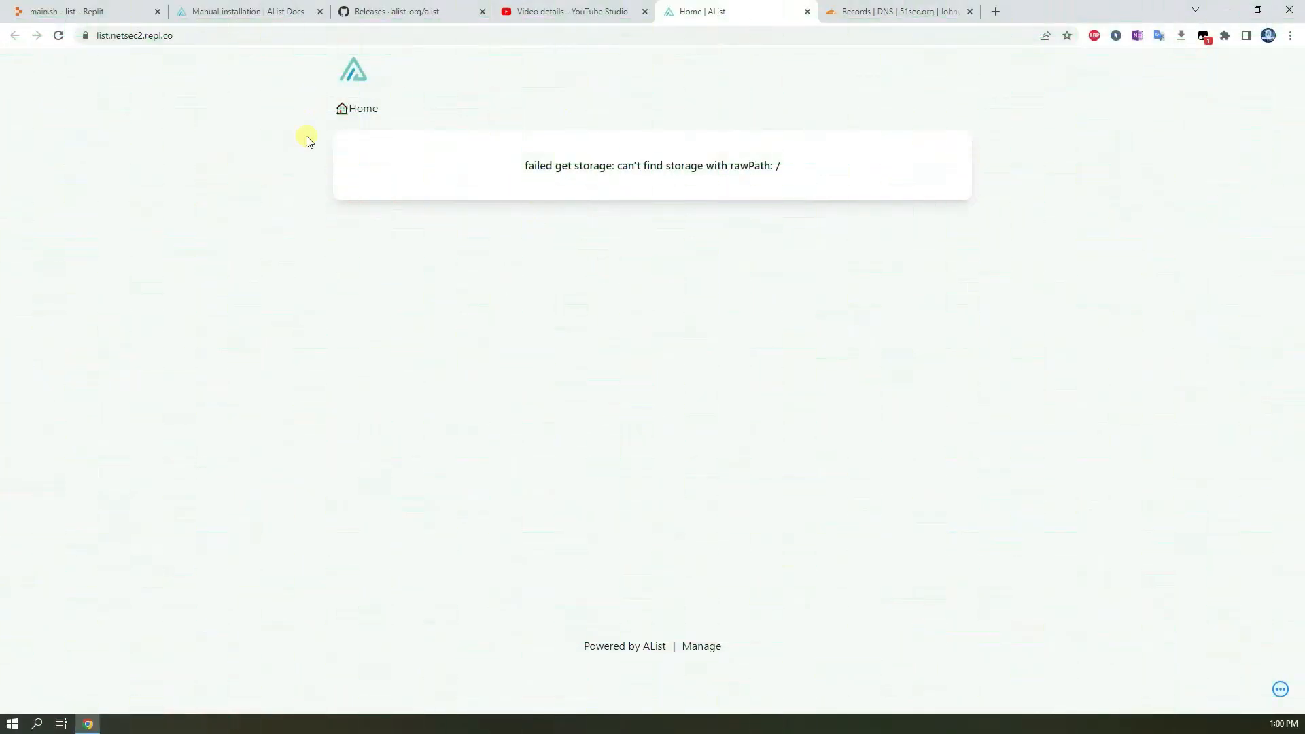
Link the custom domain list.51sec.org to the repl and copy the CNAME record value.
{"action": "left_click", "coordinate": [110, 13]}
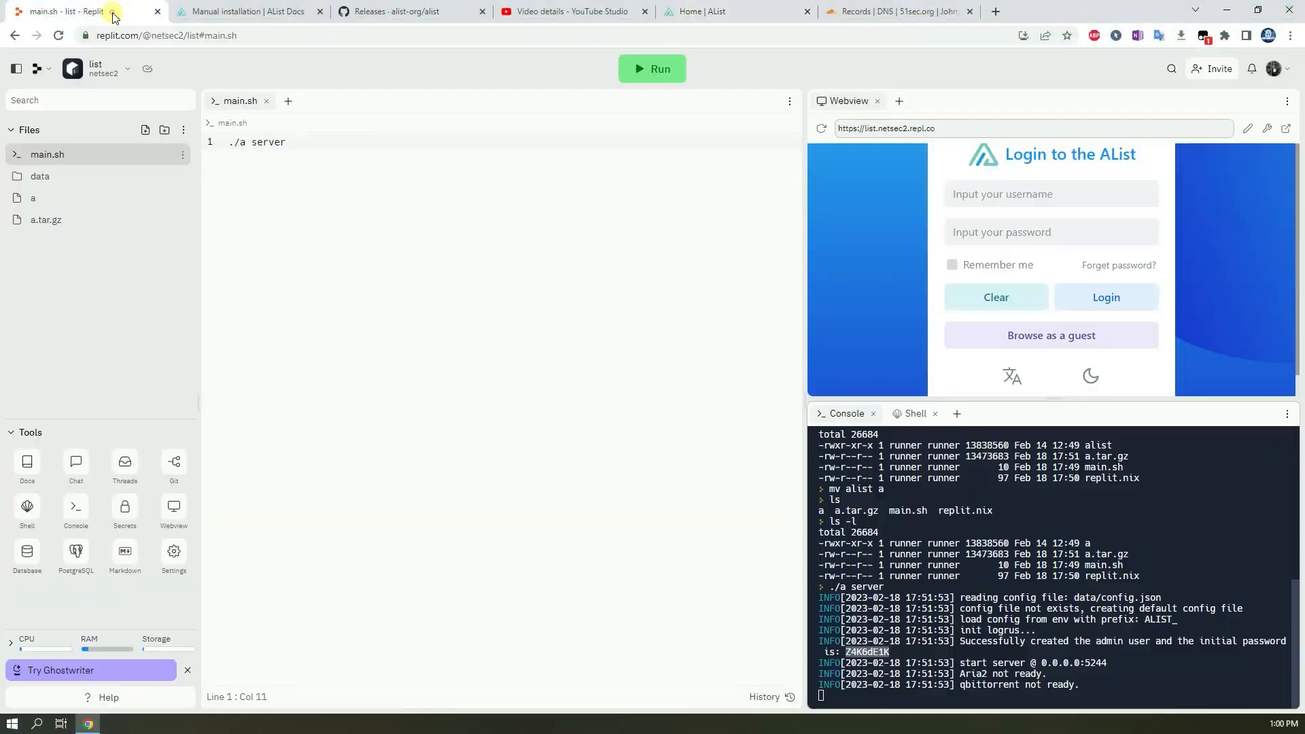
{"action": "left_click_drag", "start_coordinate": [965, 129], "coordinate": [888, 129]}
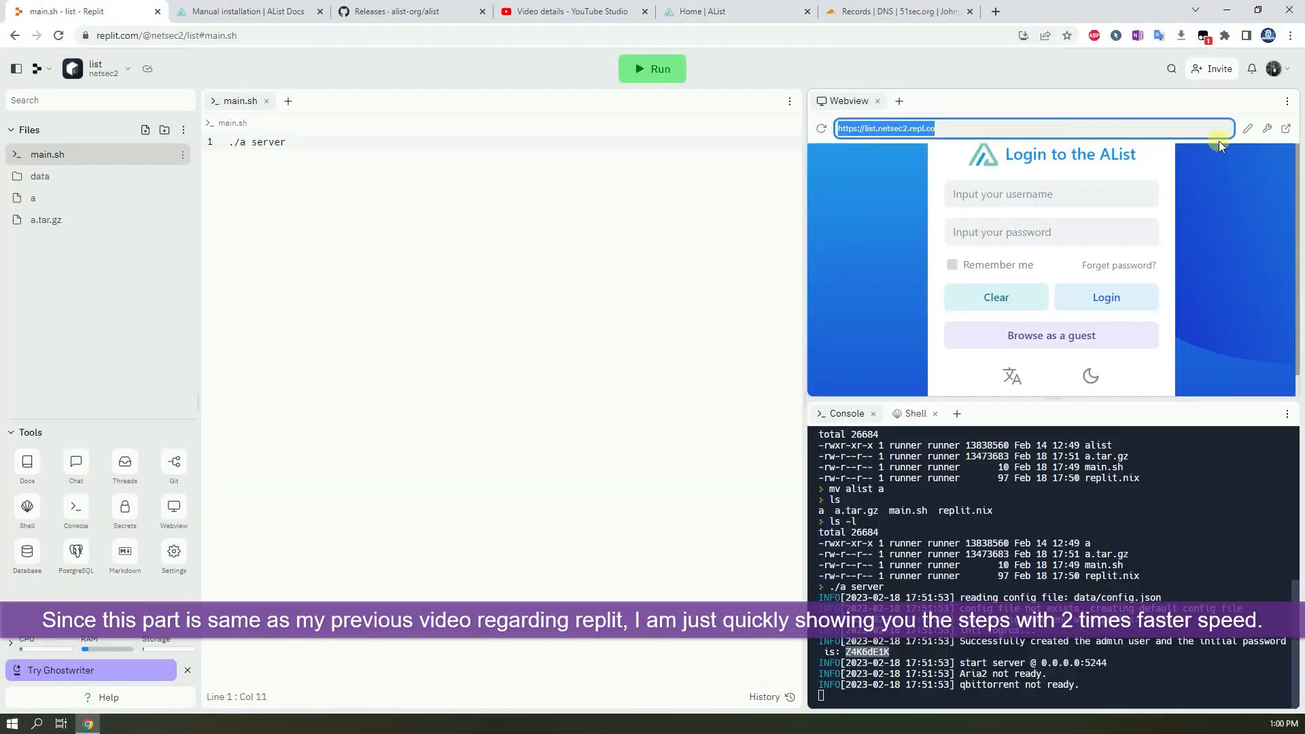
{"action": "left_click", "coordinate": [1247, 128]}
{"action": "left_click", "coordinate": [1167, 229]}
{"action": "left_click", "coordinate": [1134, 269]}
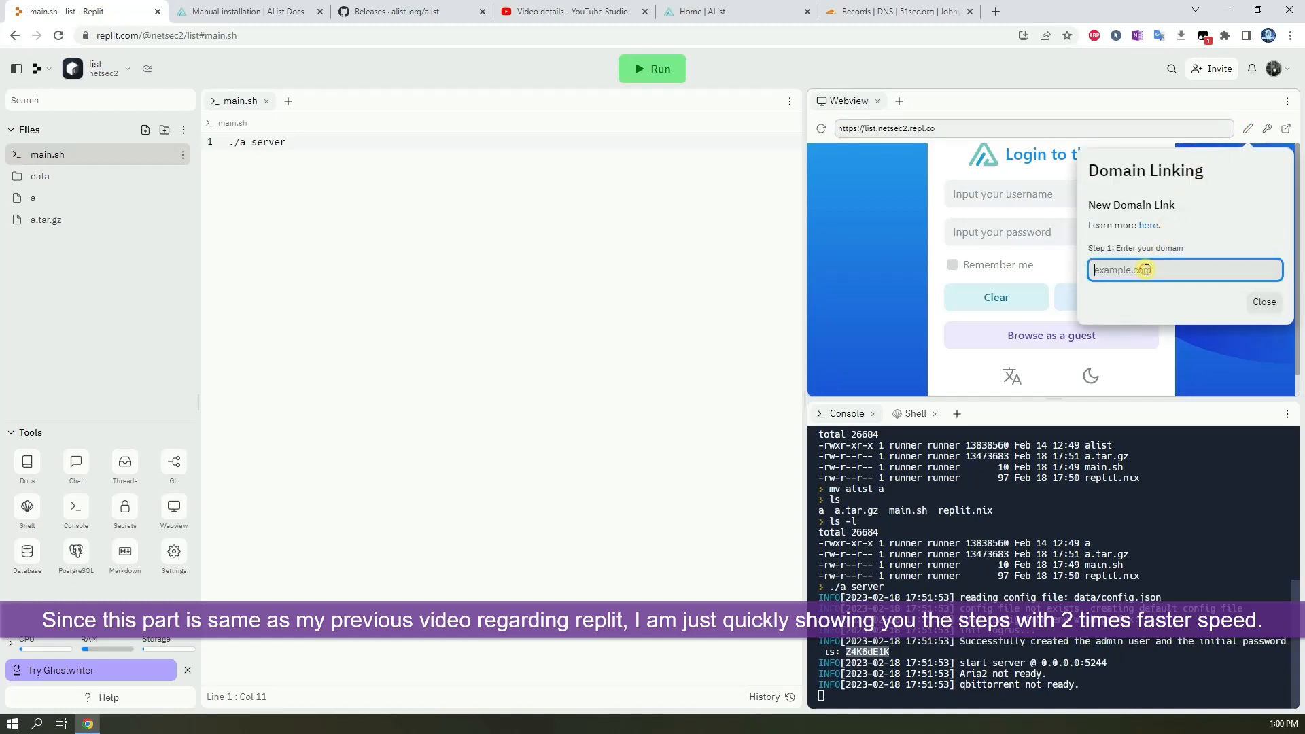
{"action": "type", "text": "list.51sec.org"}
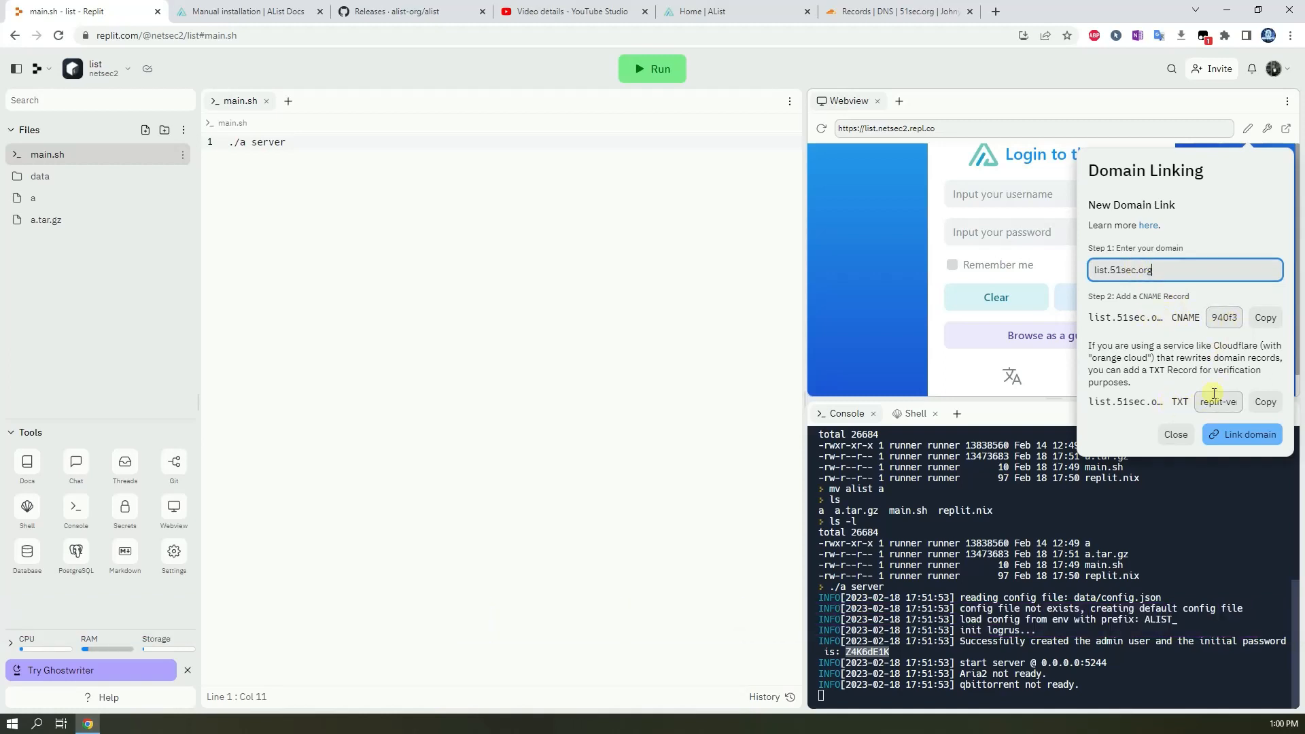
{"action": "left_click", "coordinate": [1266, 319]}
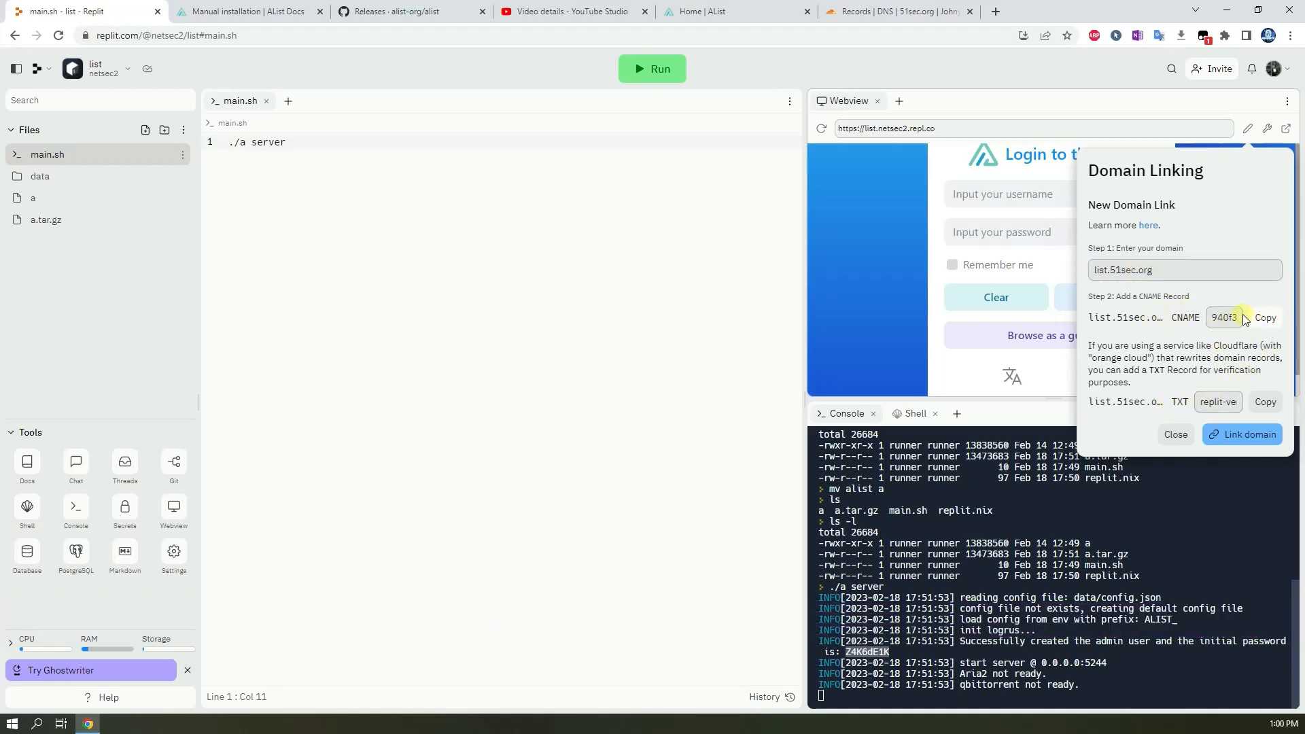
Add a proxied CNAME record named list in the 51sec.org Cloudflare DNS, targeting the copied repl CNAME value, and save it.
{"action": "left_click", "coordinate": [890, 11]}
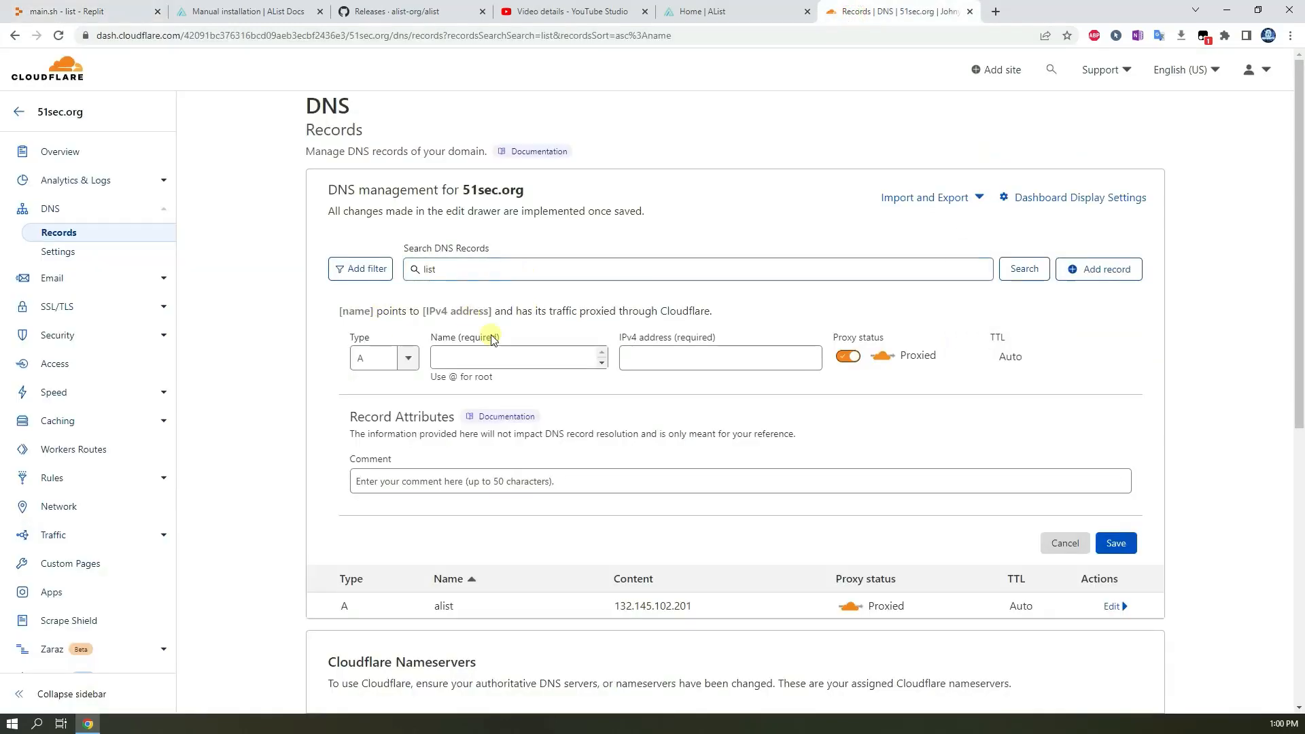
{"action": "left_click", "coordinate": [412, 359]}
{"action": "left_click", "coordinate": [373, 489]}
{"action": "left_click", "coordinate": [494, 357]}
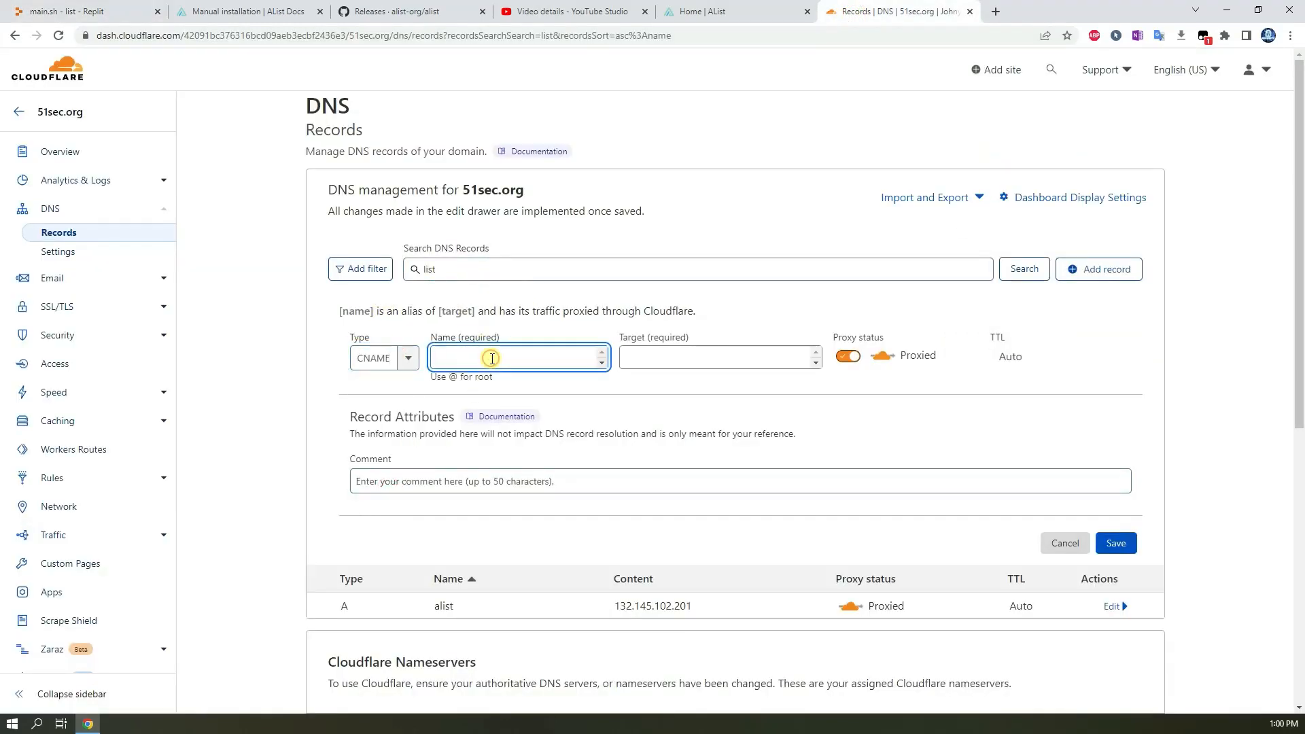
{"action": "type", "text": "list"}
{"action": "left_click", "coordinate": [632, 359]}
{"action": "key", "text": "ctrl+v"}
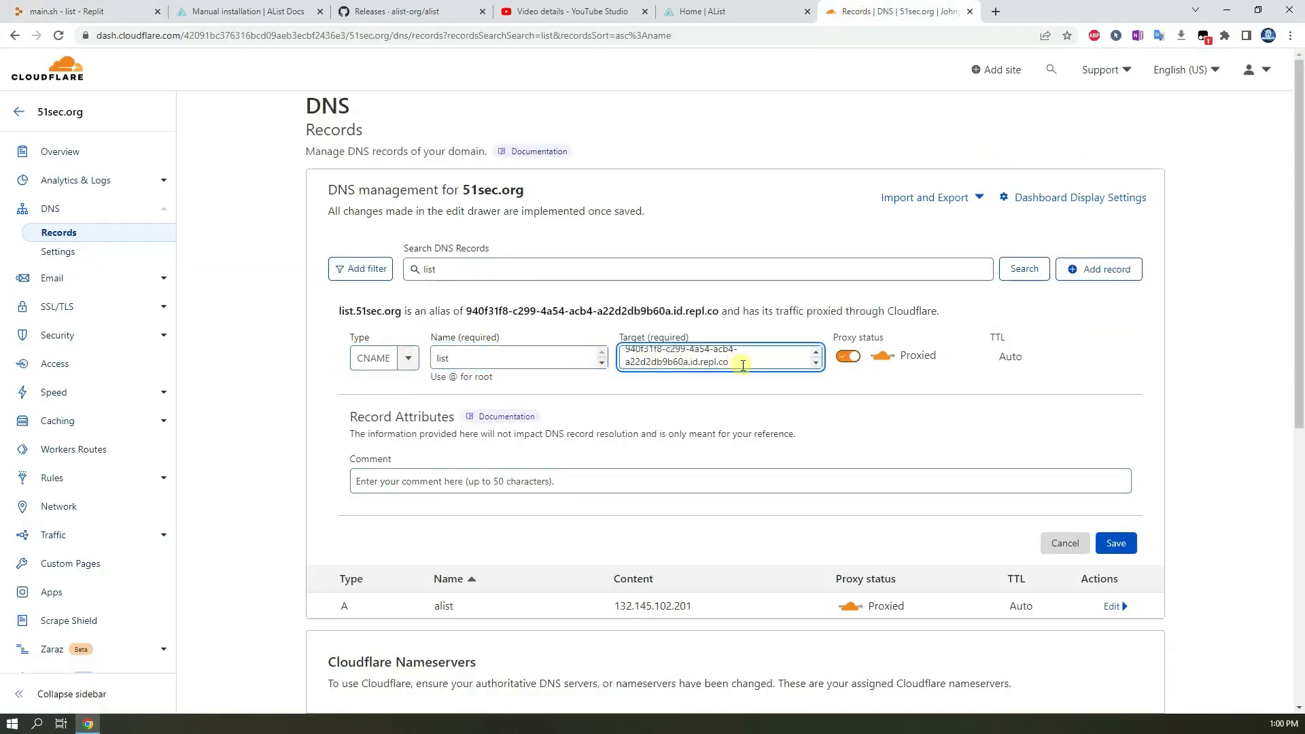
{"action": "left_click", "coordinate": [1116, 543]}
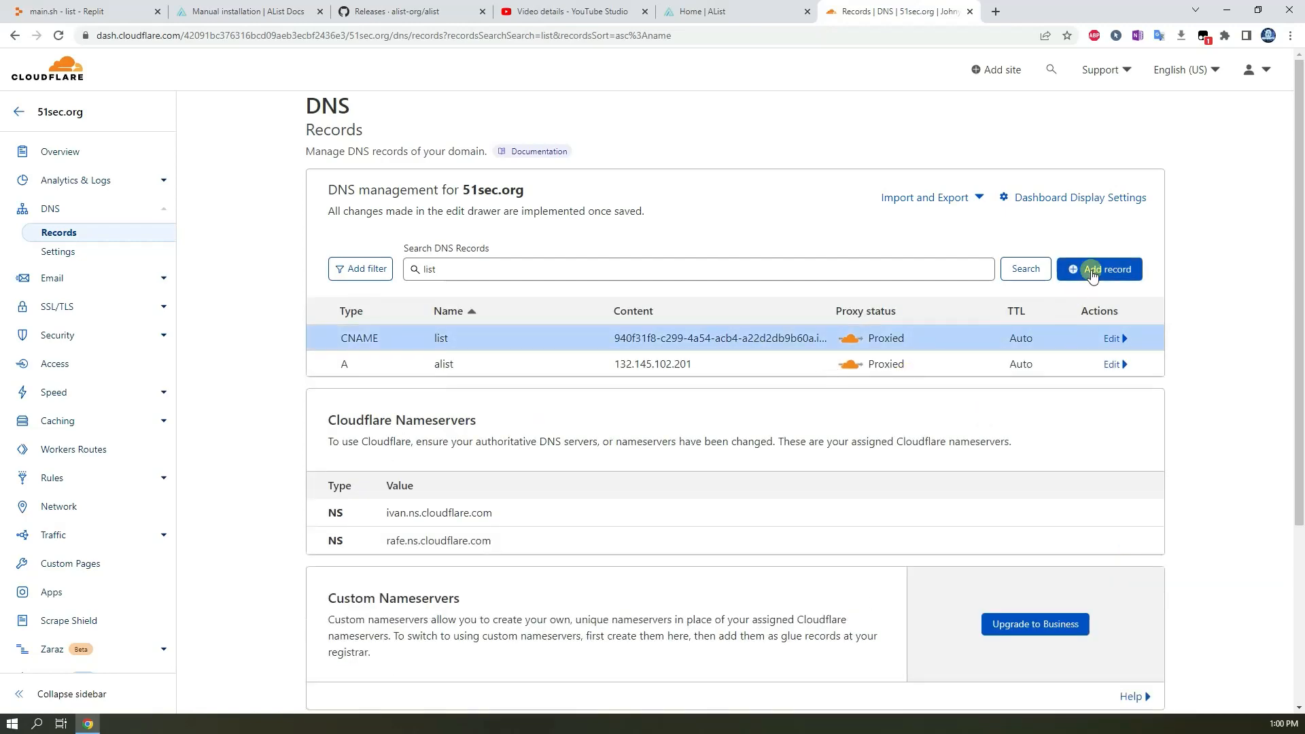
Start a new TXT record named list in the 51sec.org DNS records.
{"action": "left_click", "coordinate": [1088, 269]}
{"action": "left_click", "coordinate": [408, 358]}
{"action": "scroll", "coordinate": [380, 441], "scroll_direction": "down", "scroll_amount": 5}
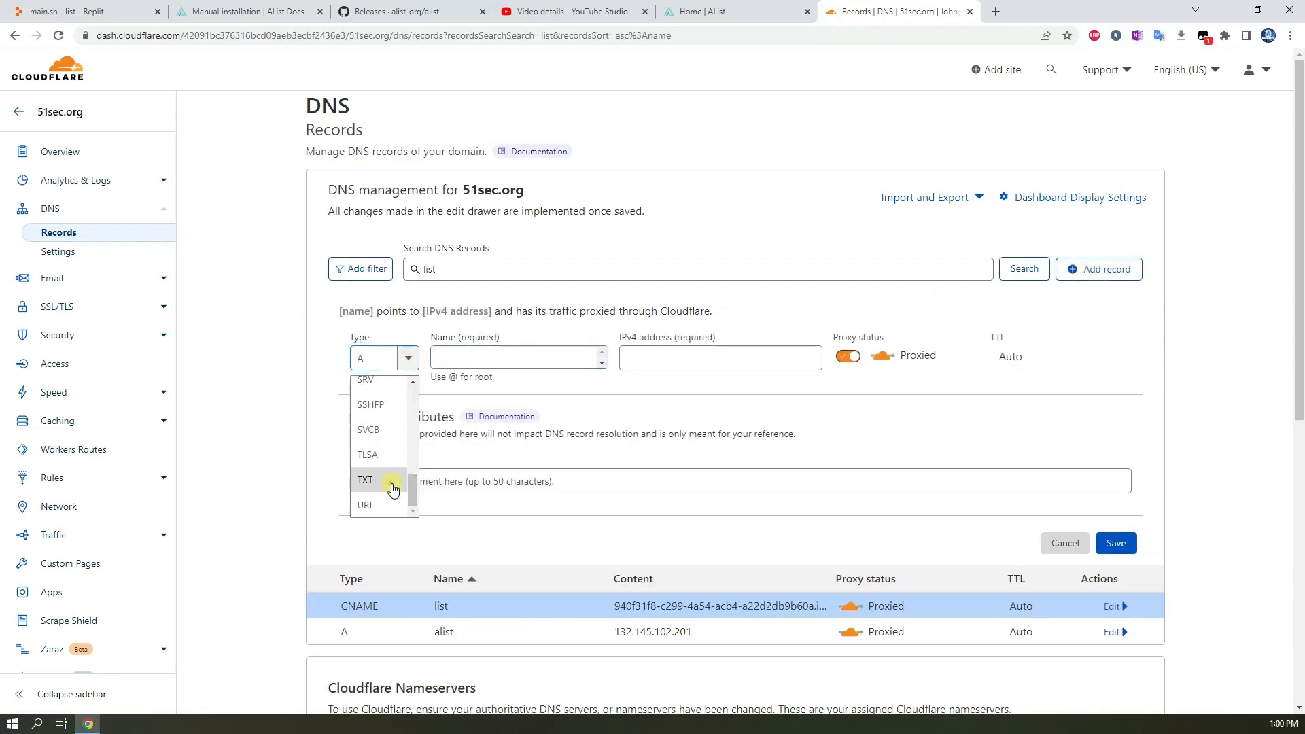
{"action": "left_click", "coordinate": [381, 482]}
{"action": "left_click", "coordinate": [487, 357]}
{"action": "type", "text": "list"}
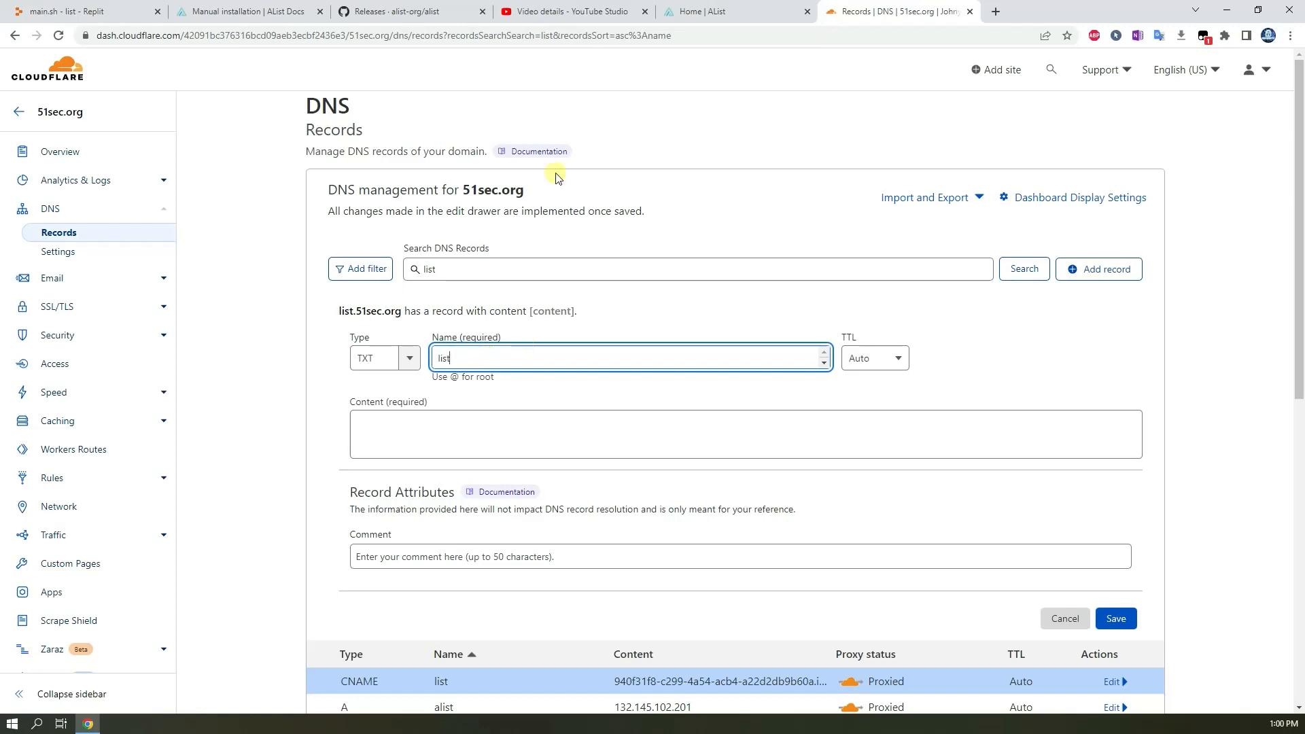
Copy the replit-verify TXT value from the repl's domain linking dialog and save it as the TXT record's content.
{"action": "left_click", "coordinate": [86, 8]}
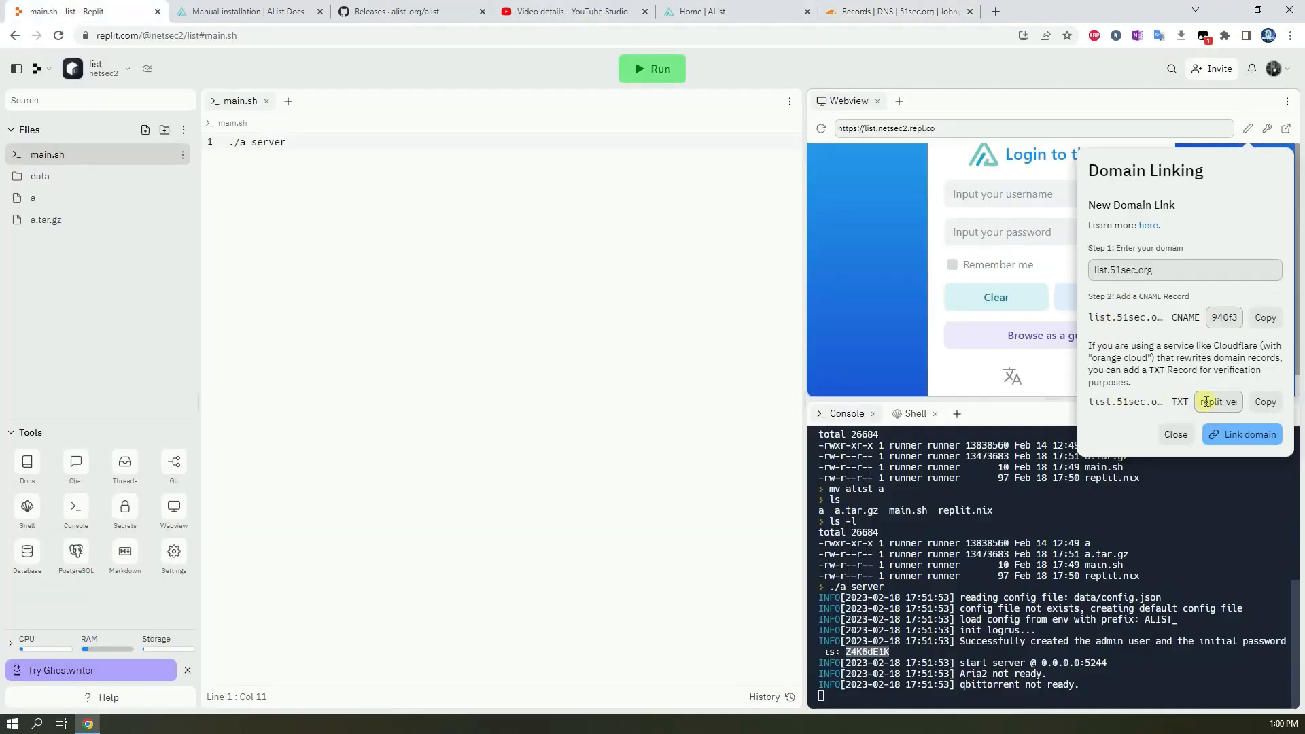
{"action": "left_click", "coordinate": [1267, 402]}
{"action": "left_click", "coordinate": [860, 11]}
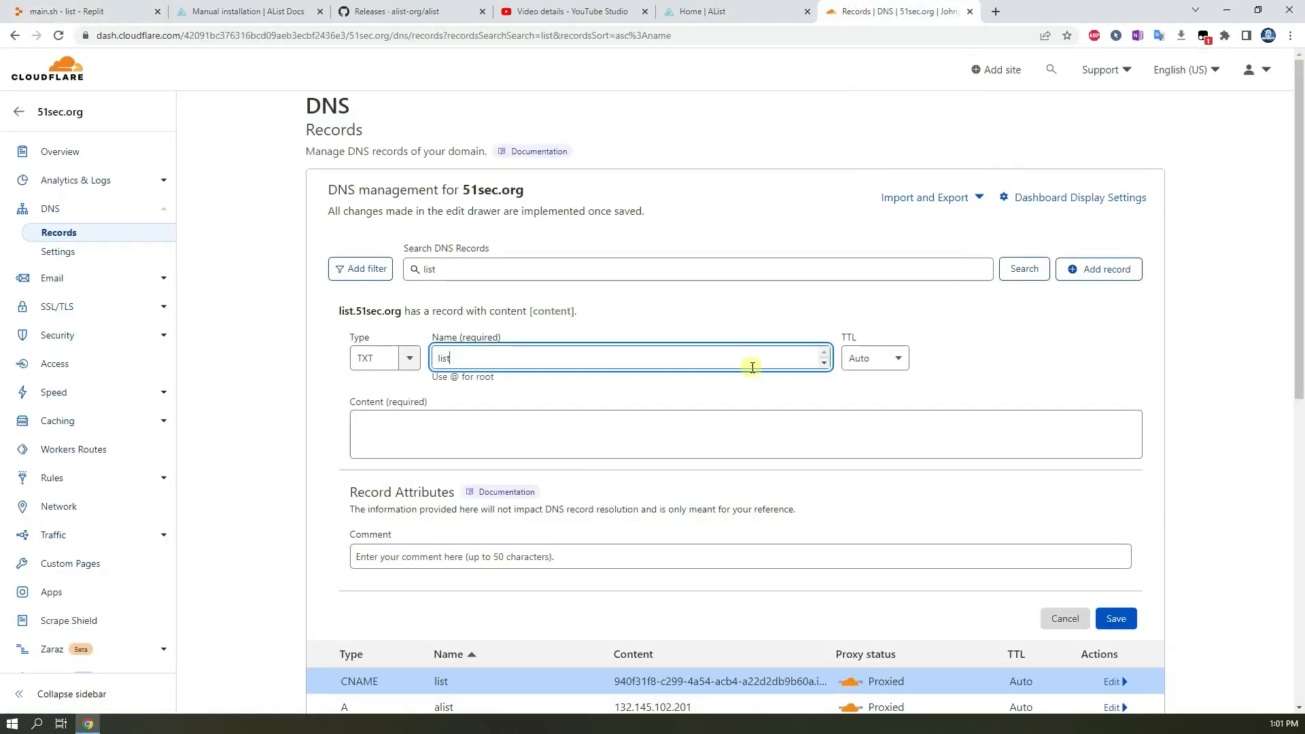
{"action": "left_click", "coordinate": [499, 422]}
{"action": "key", "text": "ctrl+v"}
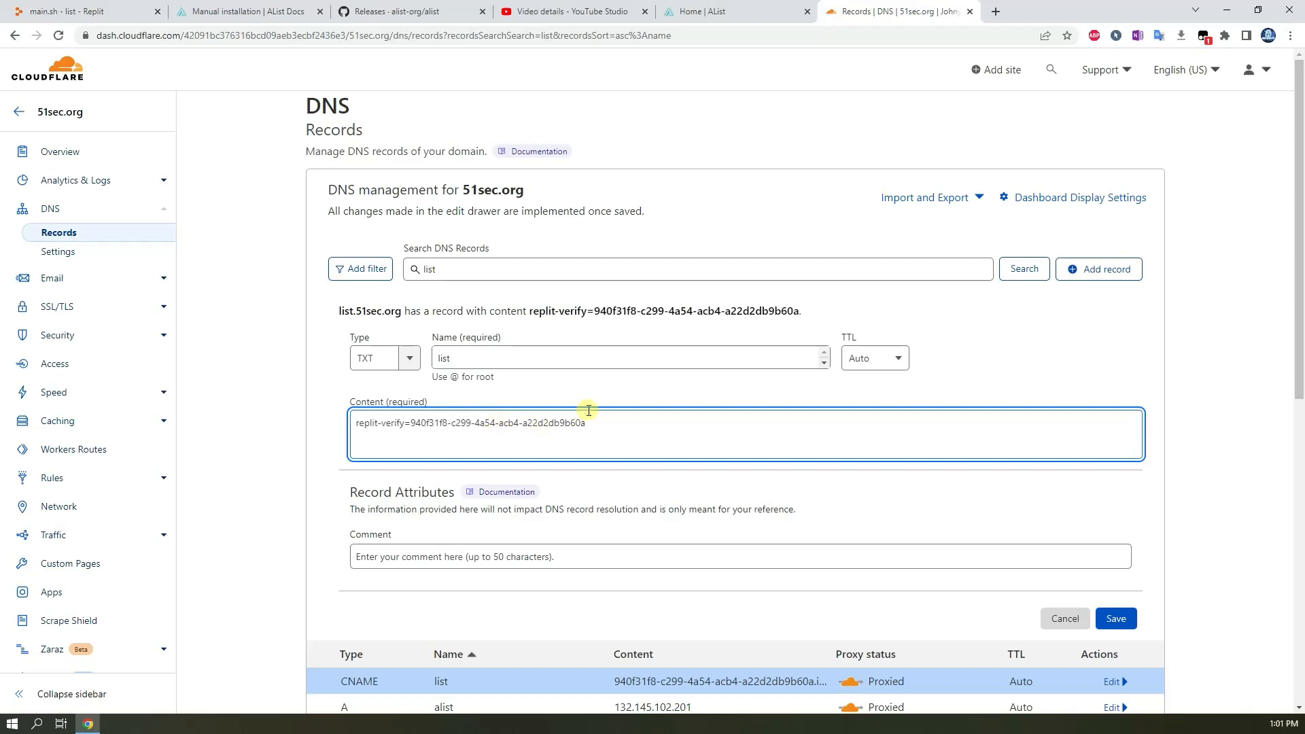
{"action": "left_click", "coordinate": [1115, 618]}
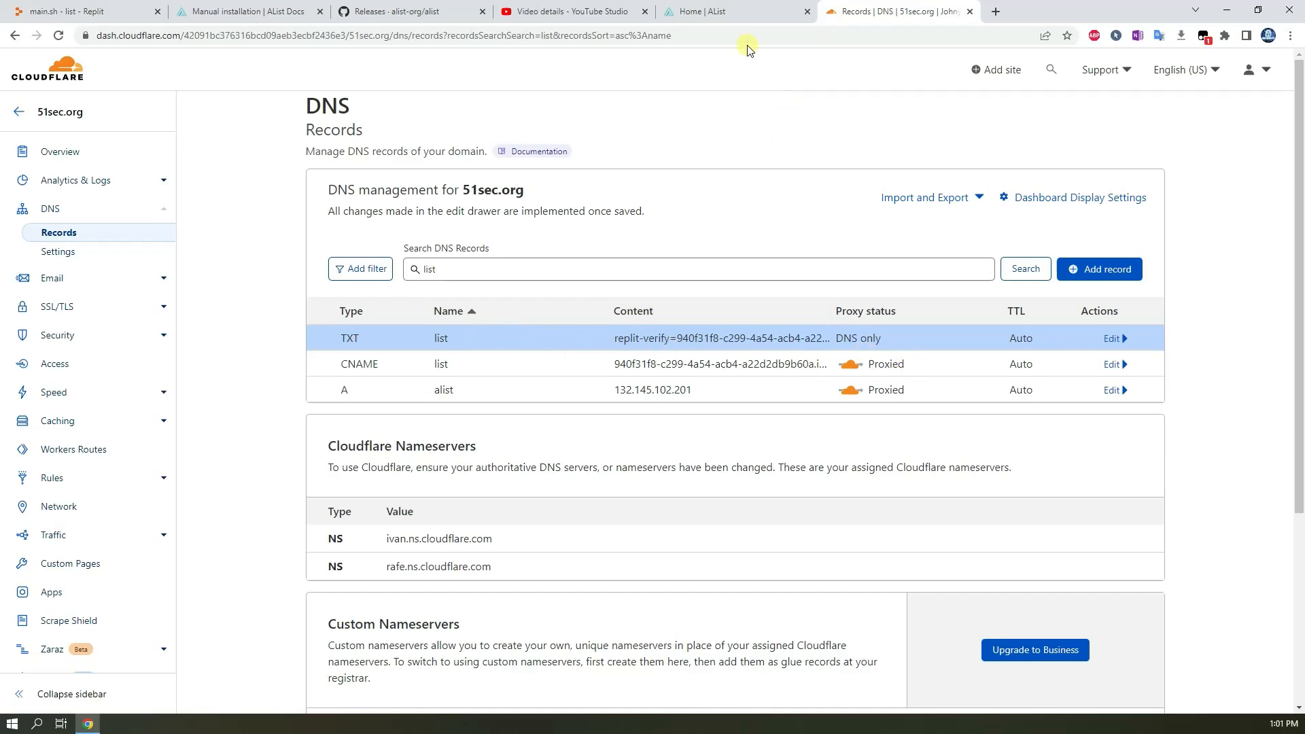
Link the domain list.51sec.org in the repl's domain linking dialog and close it.
{"action": "left_click", "coordinate": [130, 19]}
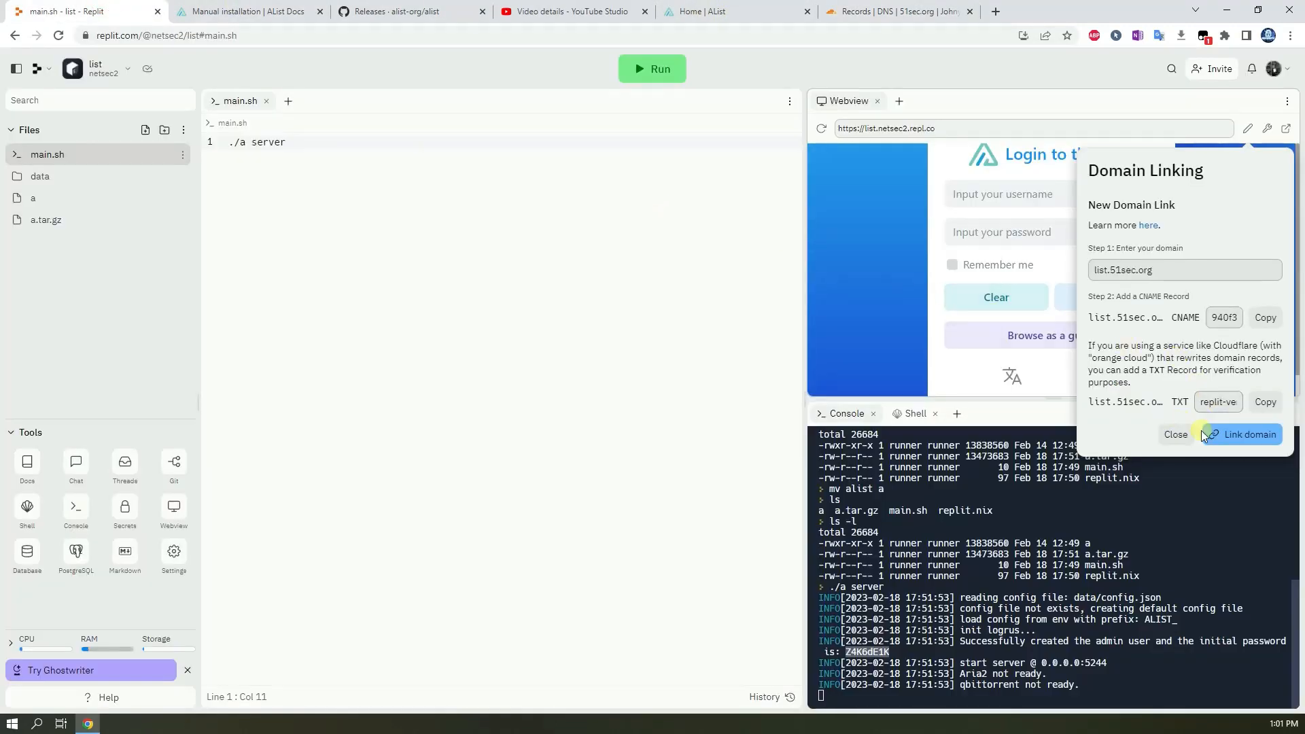
{"action": "left_click", "coordinate": [1248, 435]}
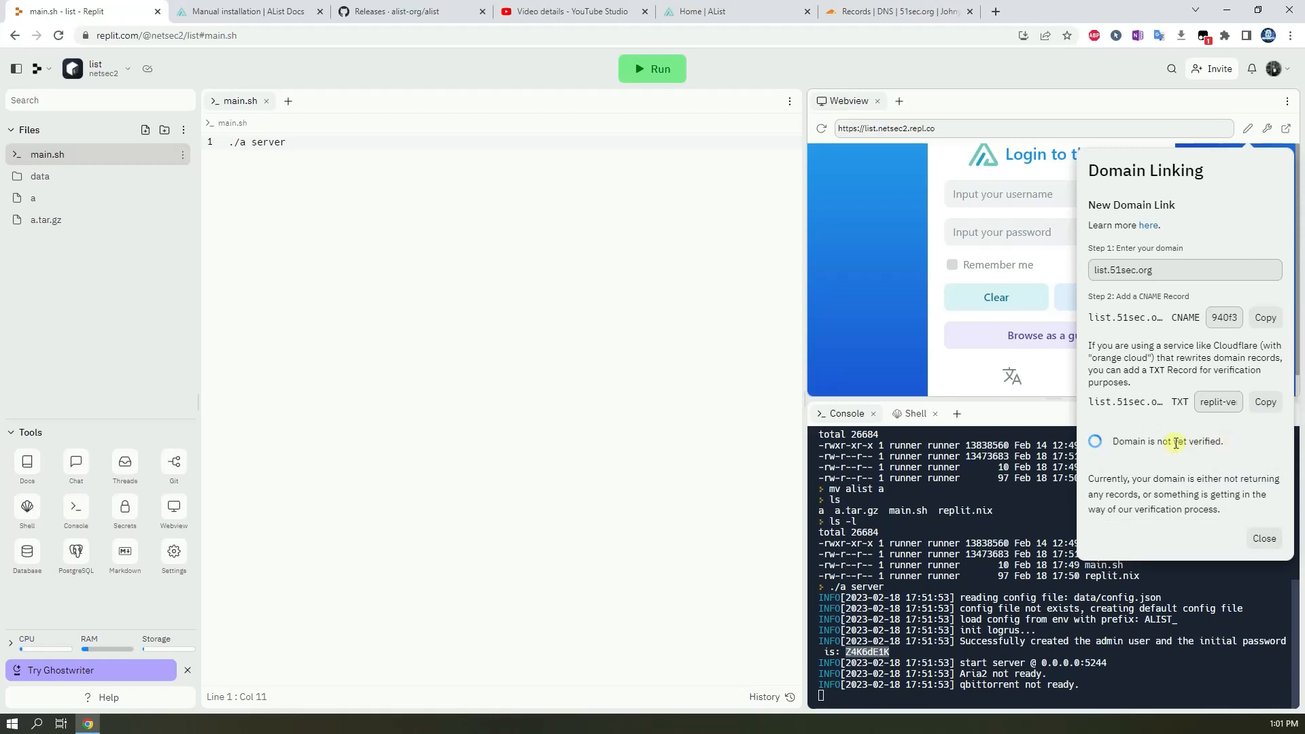
{"action": "triple_click", "coordinate": [1119, 442]}
{"action": "left_click", "coordinate": [1130, 456]}
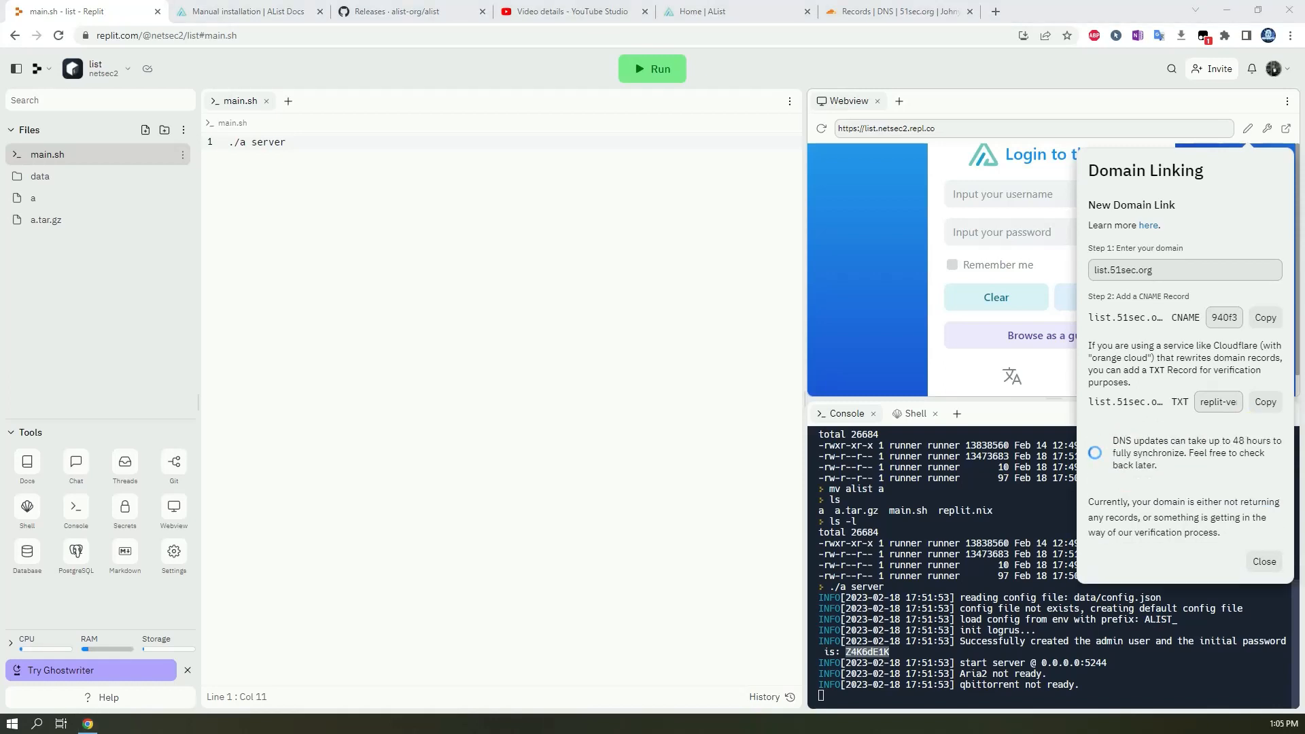
{"action": "left_click", "coordinate": [1217, 471]}
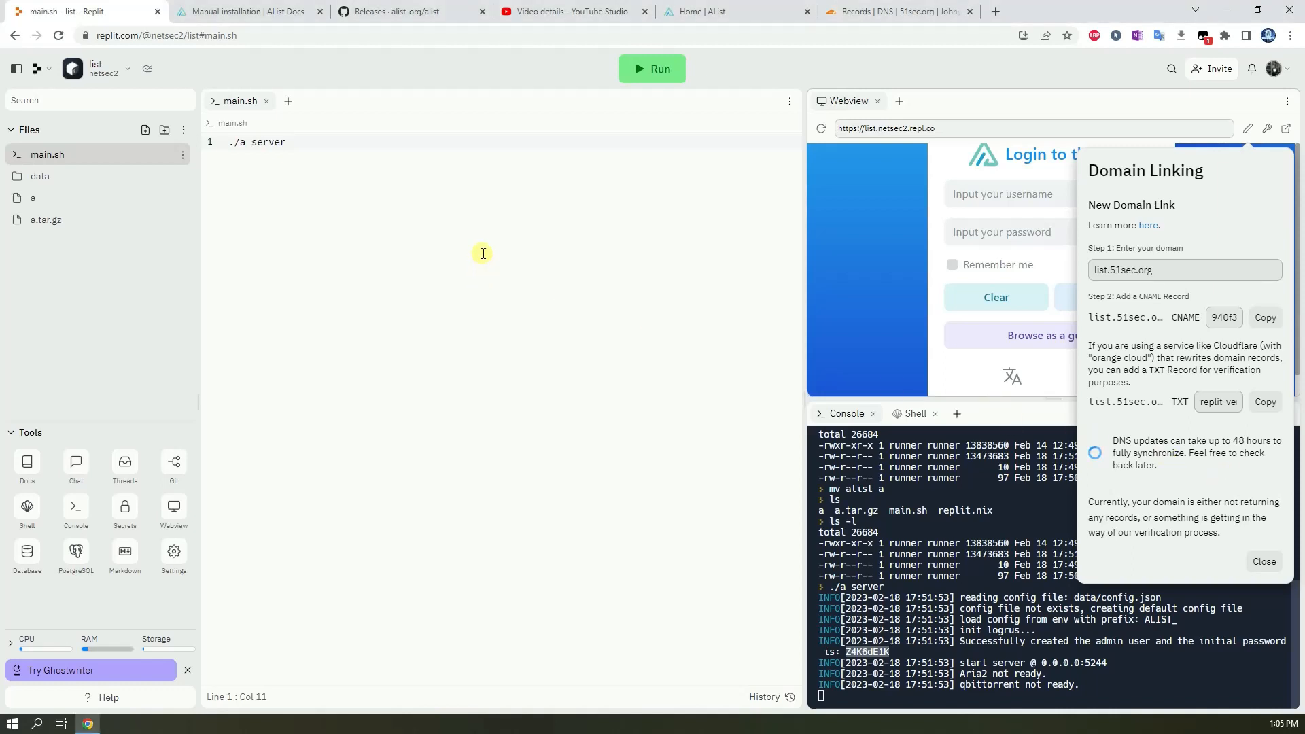
{"action": "left_click", "coordinate": [1260, 563]}
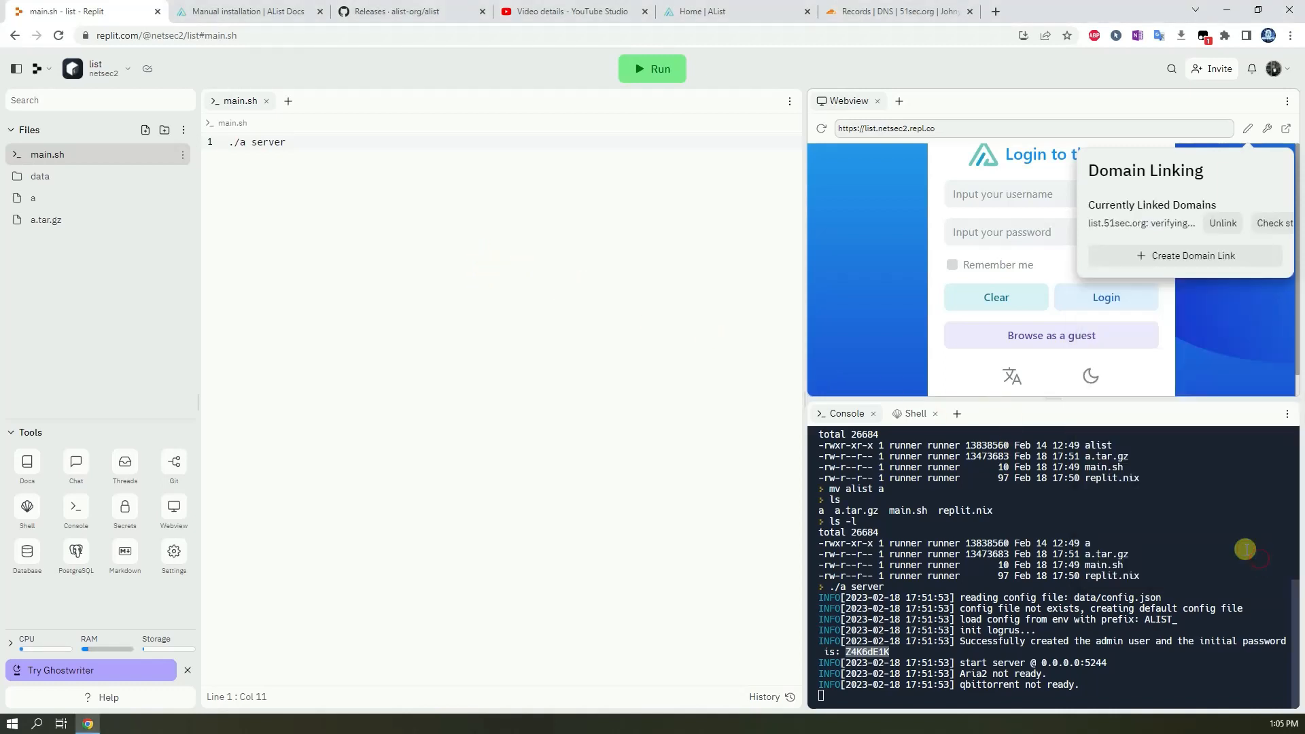
{"action": "left_click", "coordinate": [919, 129]}
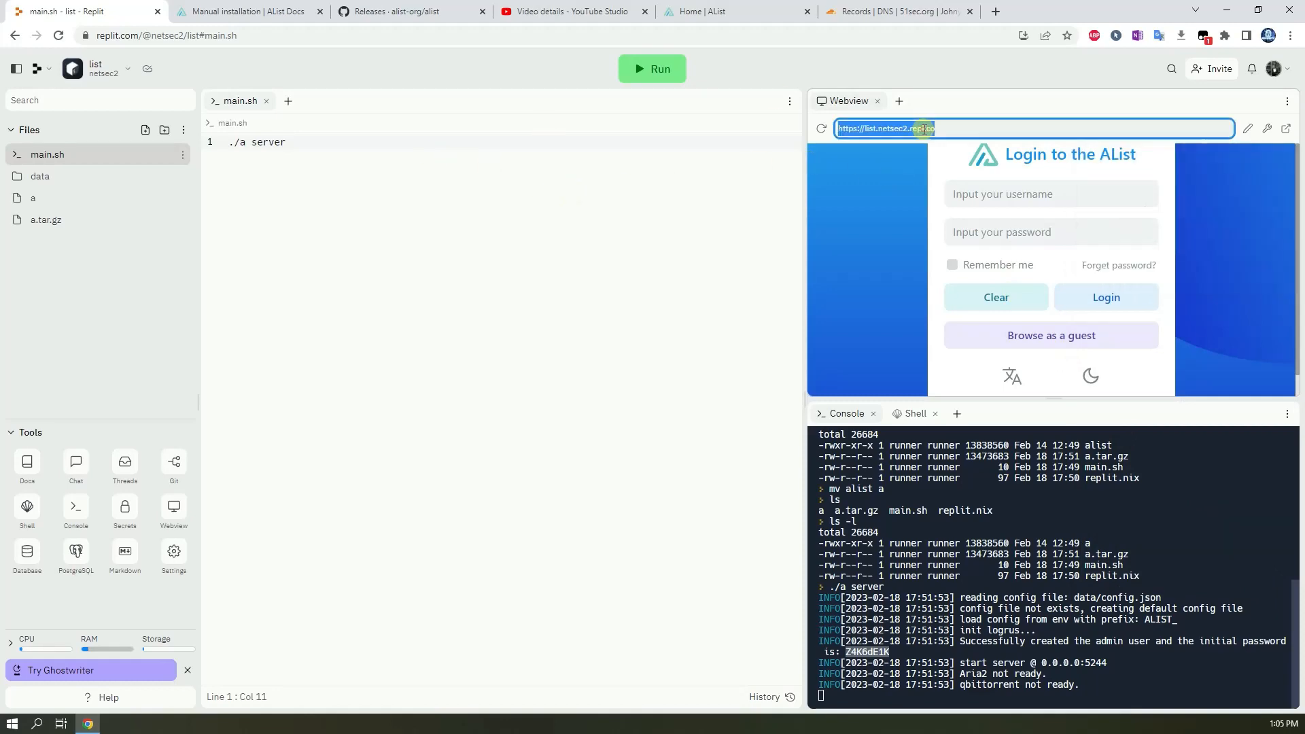
{"action": "right_click", "coordinate": [924, 131]}
{"action": "left_click", "coordinate": [981, 143]}
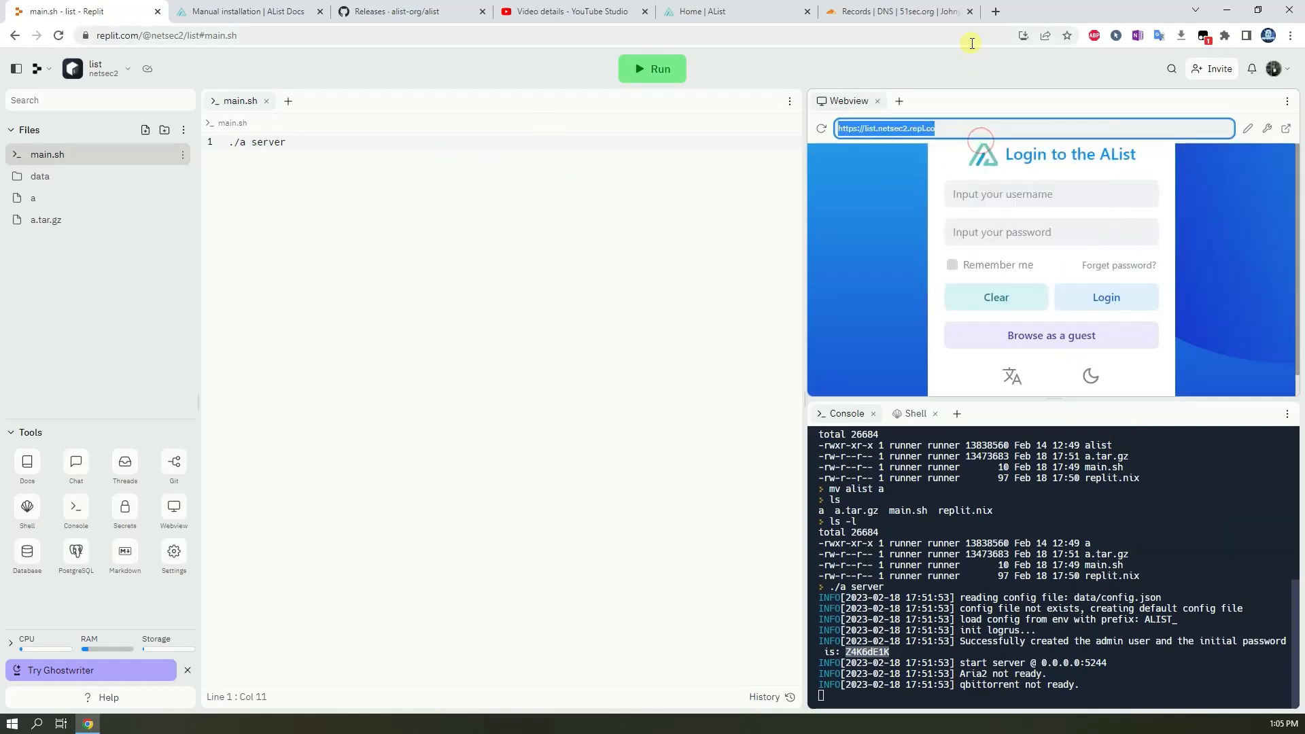
{"action": "left_click", "coordinate": [405, 12]}
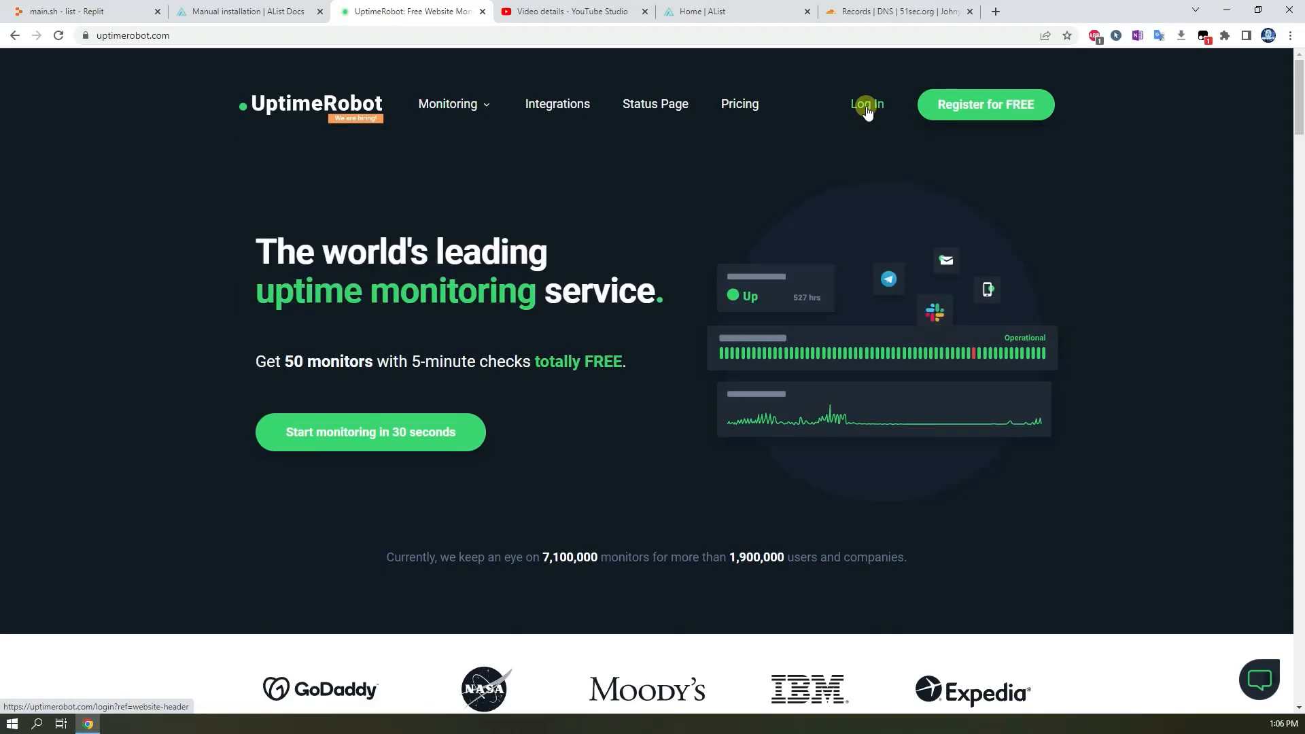
{"action": "left_click", "coordinate": [864, 108]}
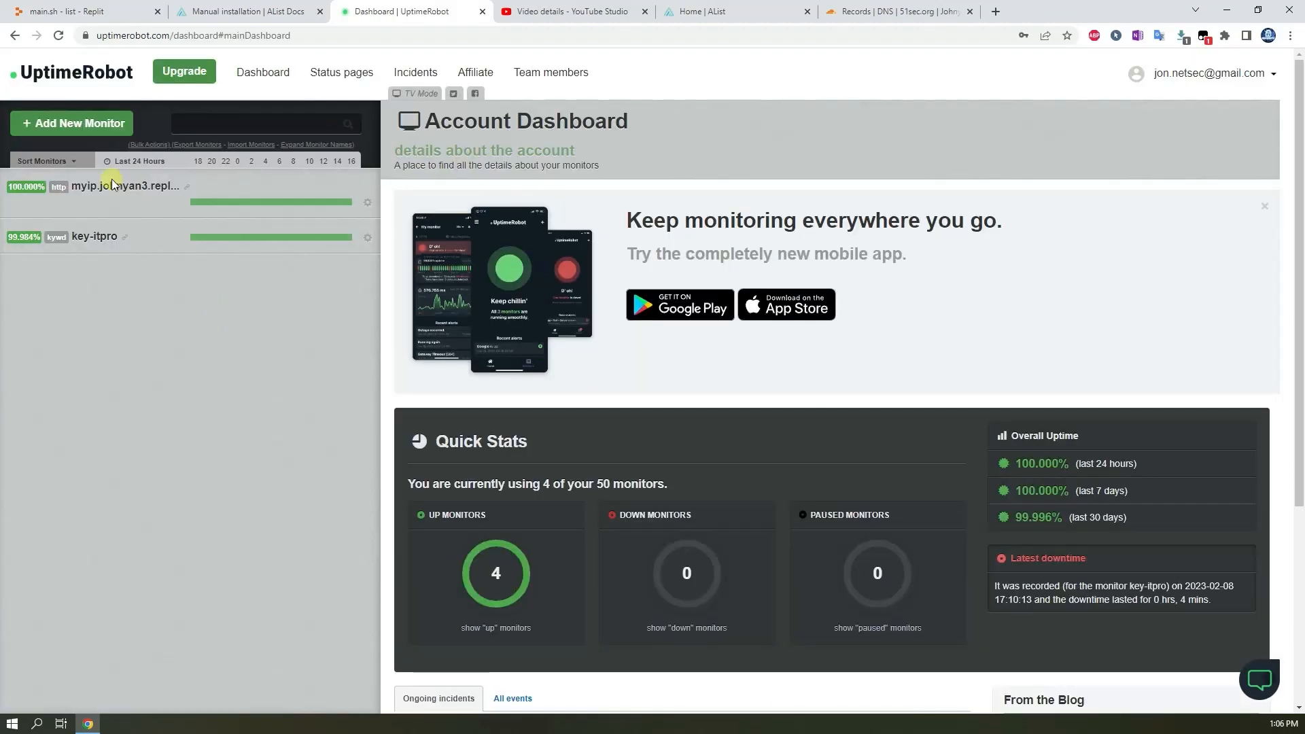
{"action": "left_click", "coordinate": [92, 124]}
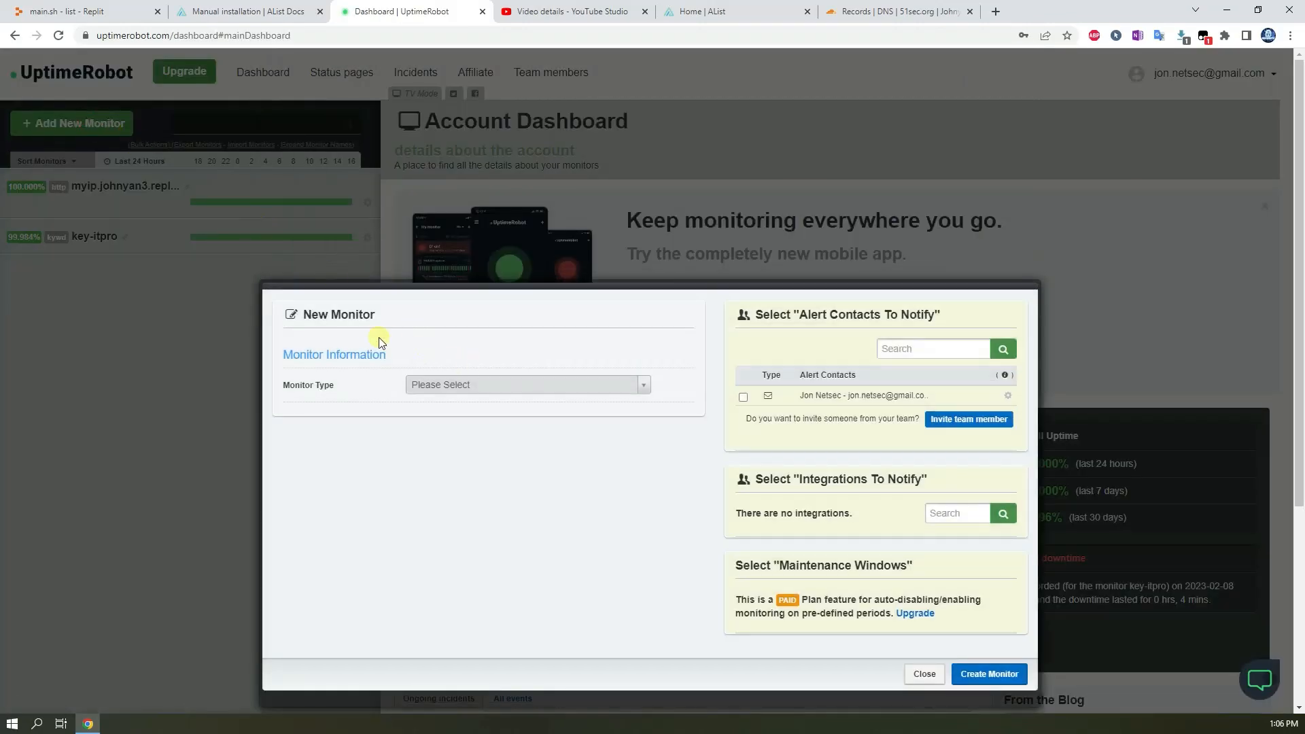
{"action": "left_click", "coordinate": [595, 388]}
{"action": "left_click", "coordinate": [562, 431]}
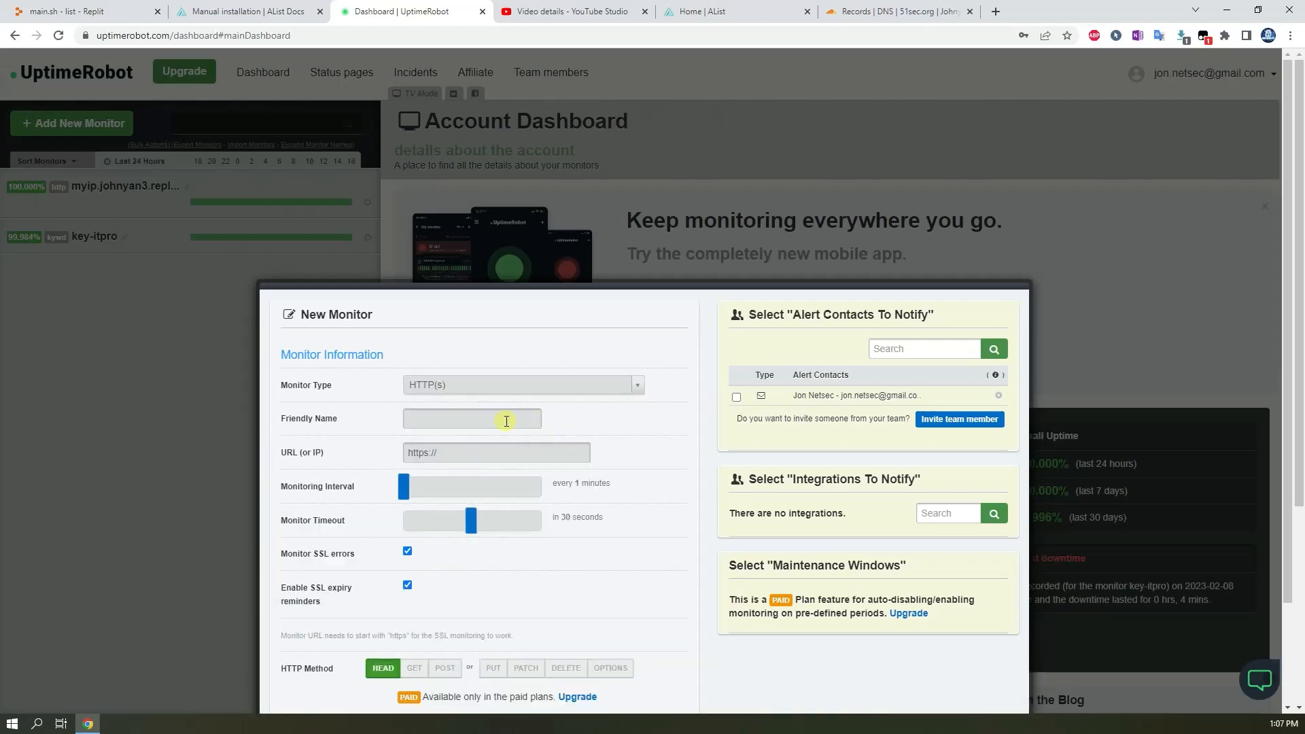
{"action": "left_click", "coordinate": [506, 422]}
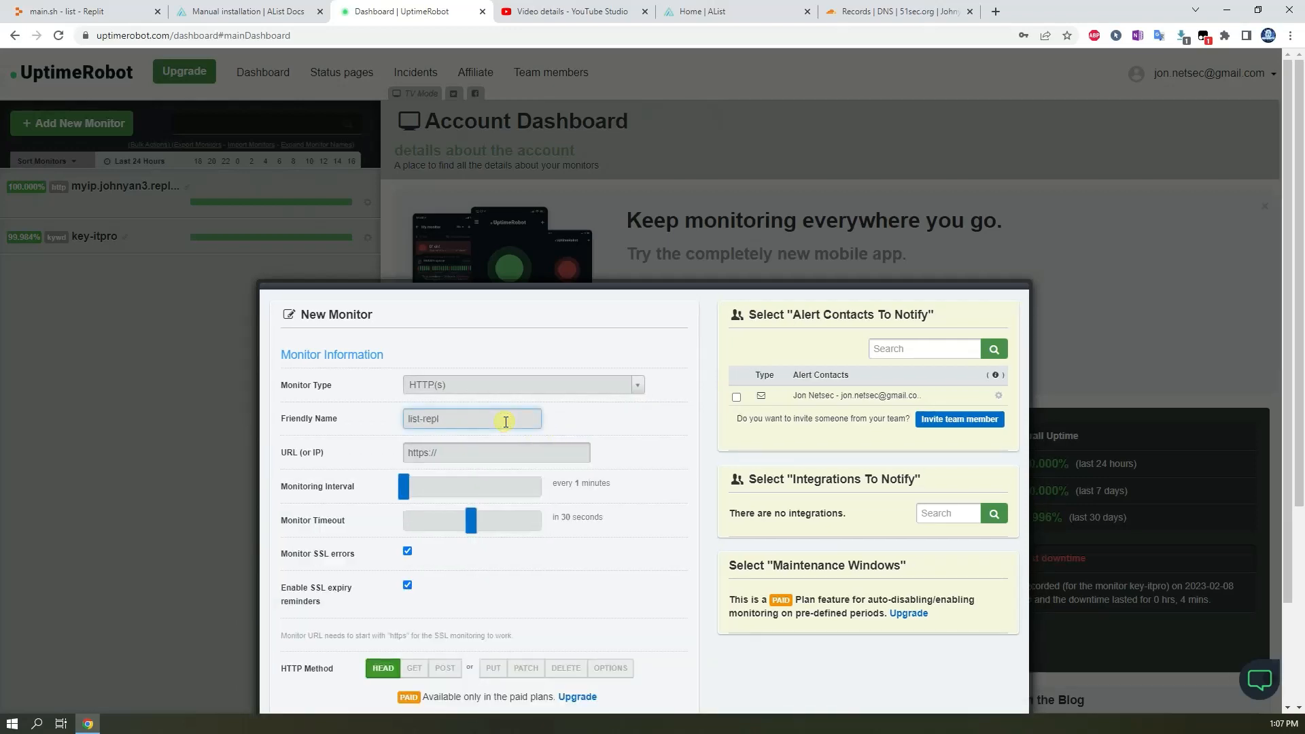
{"action": "left_click", "coordinate": [472, 452]}
{"action": "key", "text": "ctrl+v"}
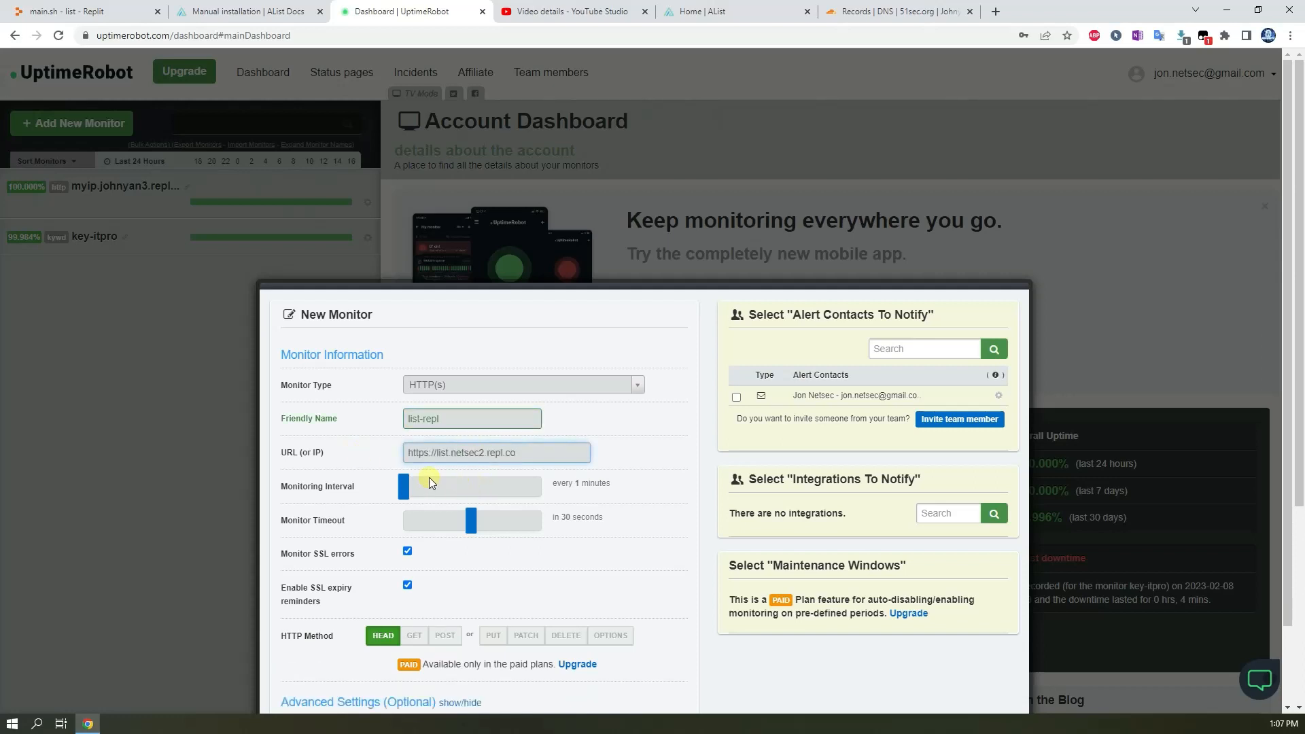
Set the monitoring interval to 19 minutes, create the monitor without alert contacts, and close the dialog.
{"action": "left_click_drag", "start_coordinate": [406, 487], "coordinate": [446, 495]}
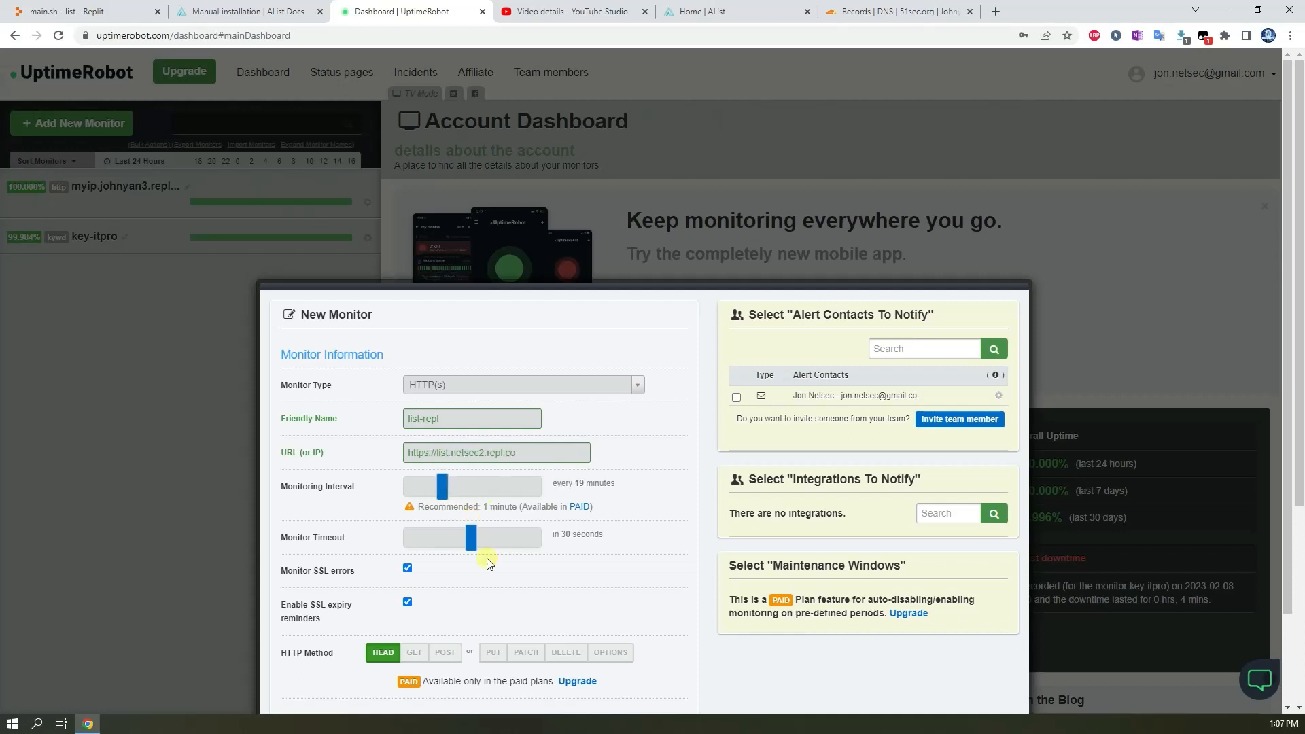
{"action": "scroll", "coordinate": [520, 591], "scroll_direction": "down", "scroll_amount": 2}
{"action": "left_click", "coordinate": [389, 552]}
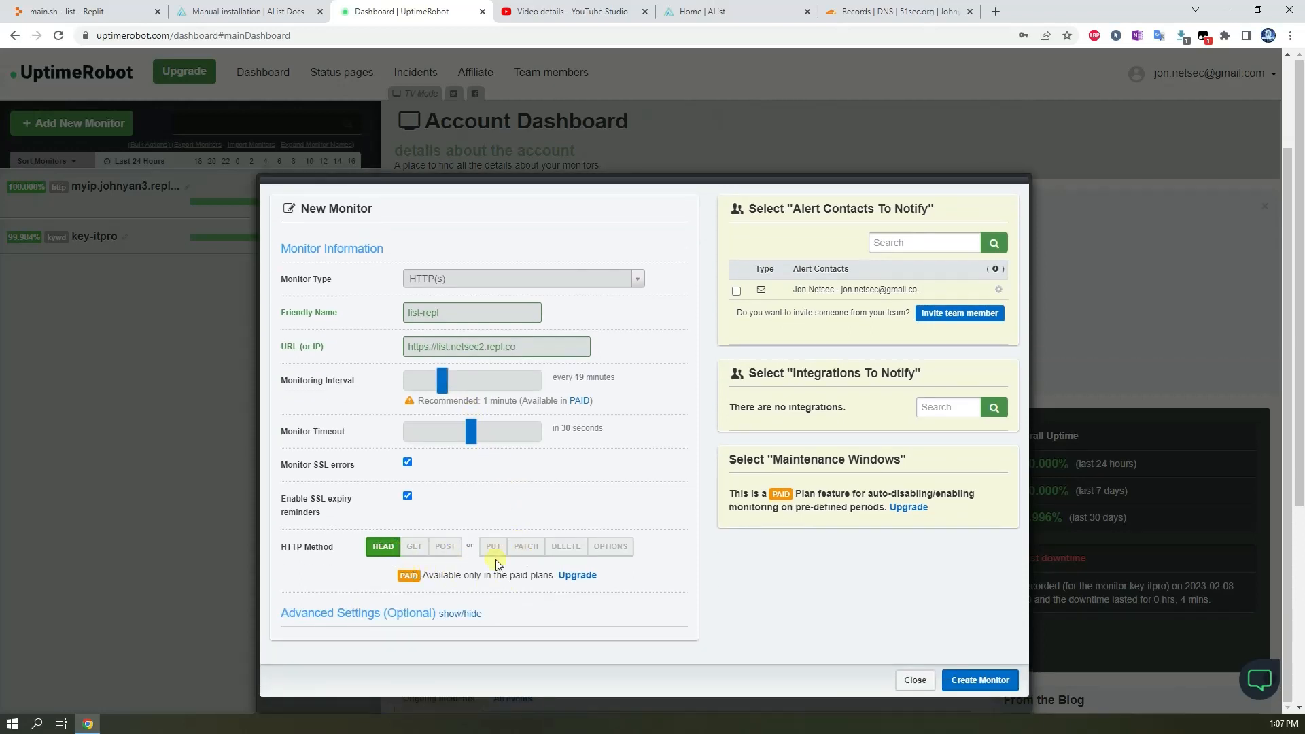
{"action": "scroll", "coordinate": [675, 591], "scroll_direction": "down", "scroll_amount": 1}
{"action": "left_click", "coordinate": [976, 681]}
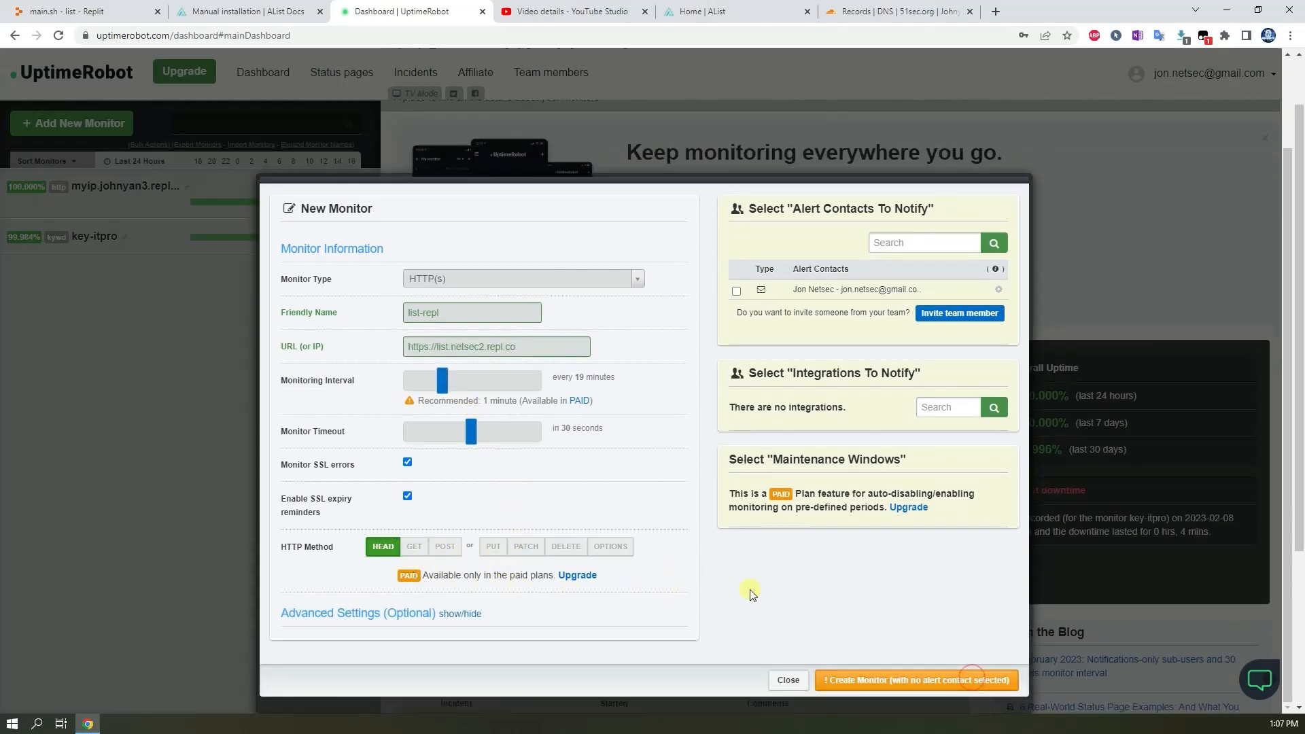
{"action": "left_click", "coordinate": [898, 685]}
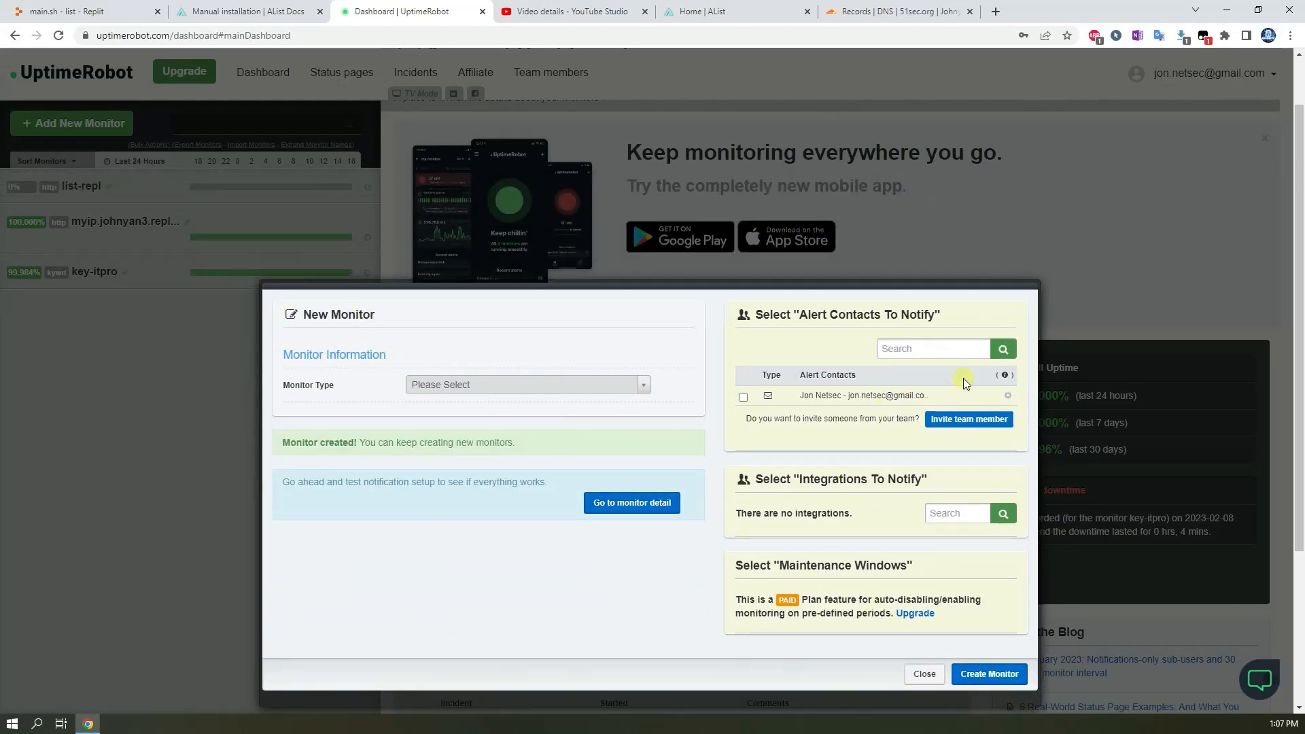
{"action": "left_click", "coordinate": [925, 673]}
Open the list-repl monitor's details on the dashboard.
{"action": "left_click", "coordinate": [75, 187]}
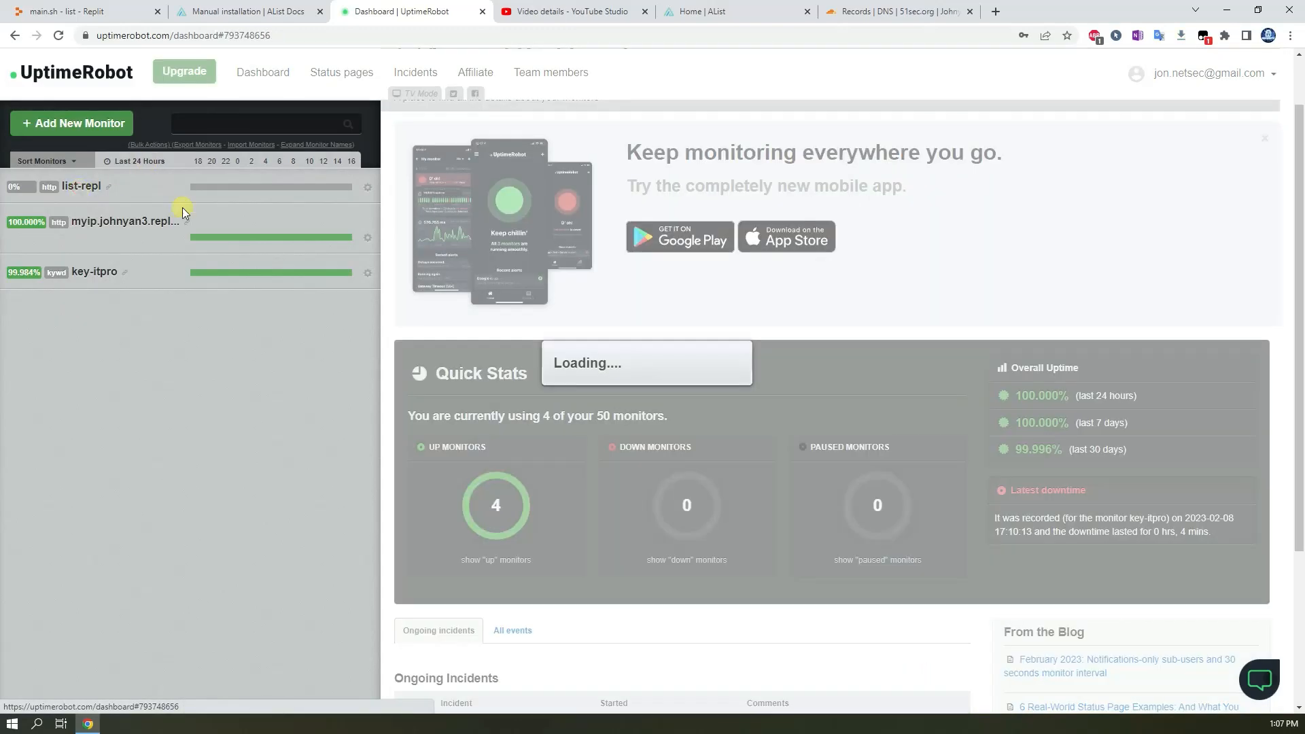
{"action": "scroll", "coordinate": [654, 372], "scroll_direction": "down", "scroll_amount": 4}
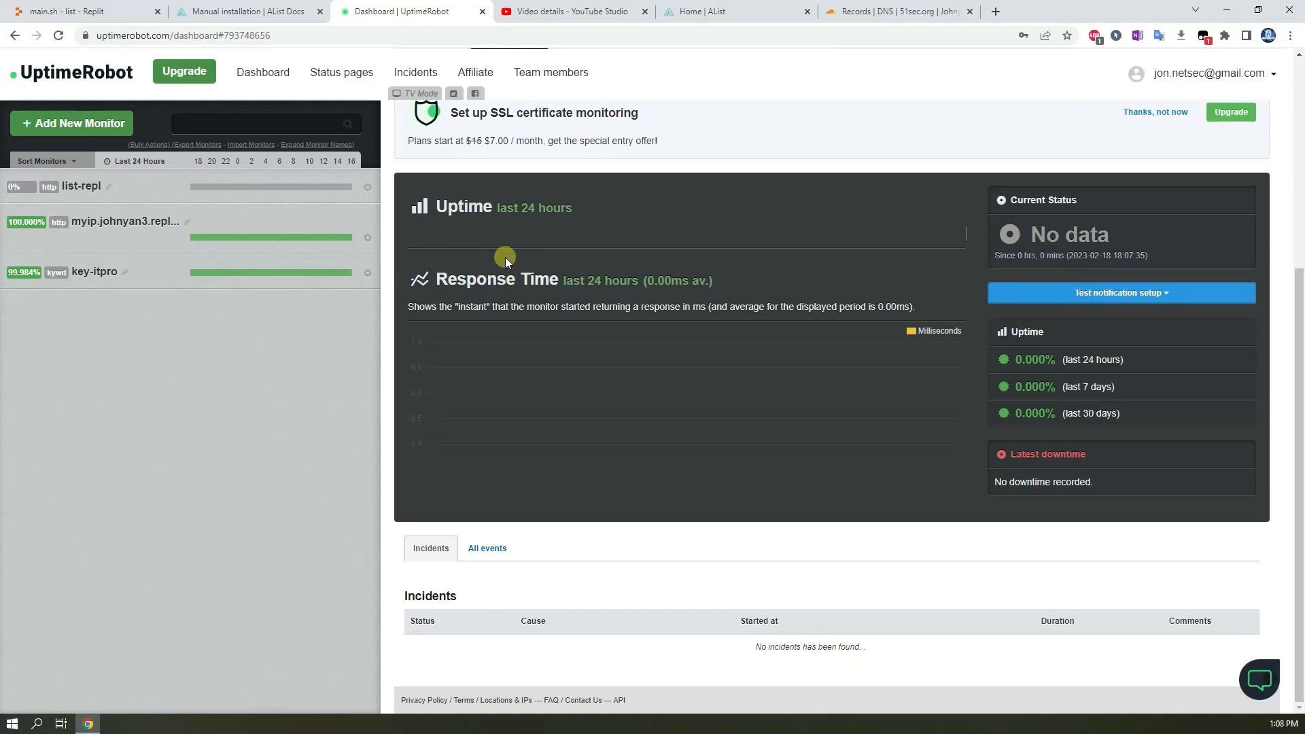
Return to the repl and recheck the verification status of the linked domain list.51sec.org.
{"action": "left_click", "coordinate": [248, 11]}
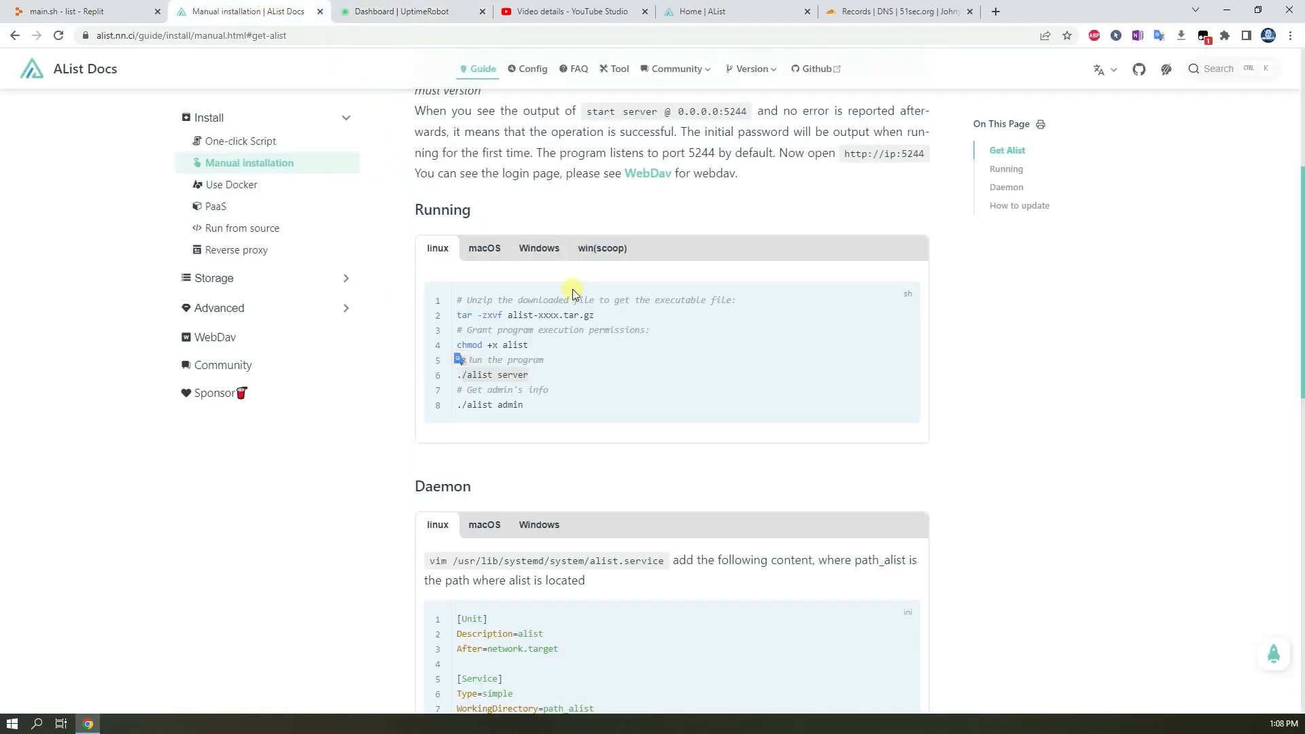
{"action": "left_click", "coordinate": [48, 8]}
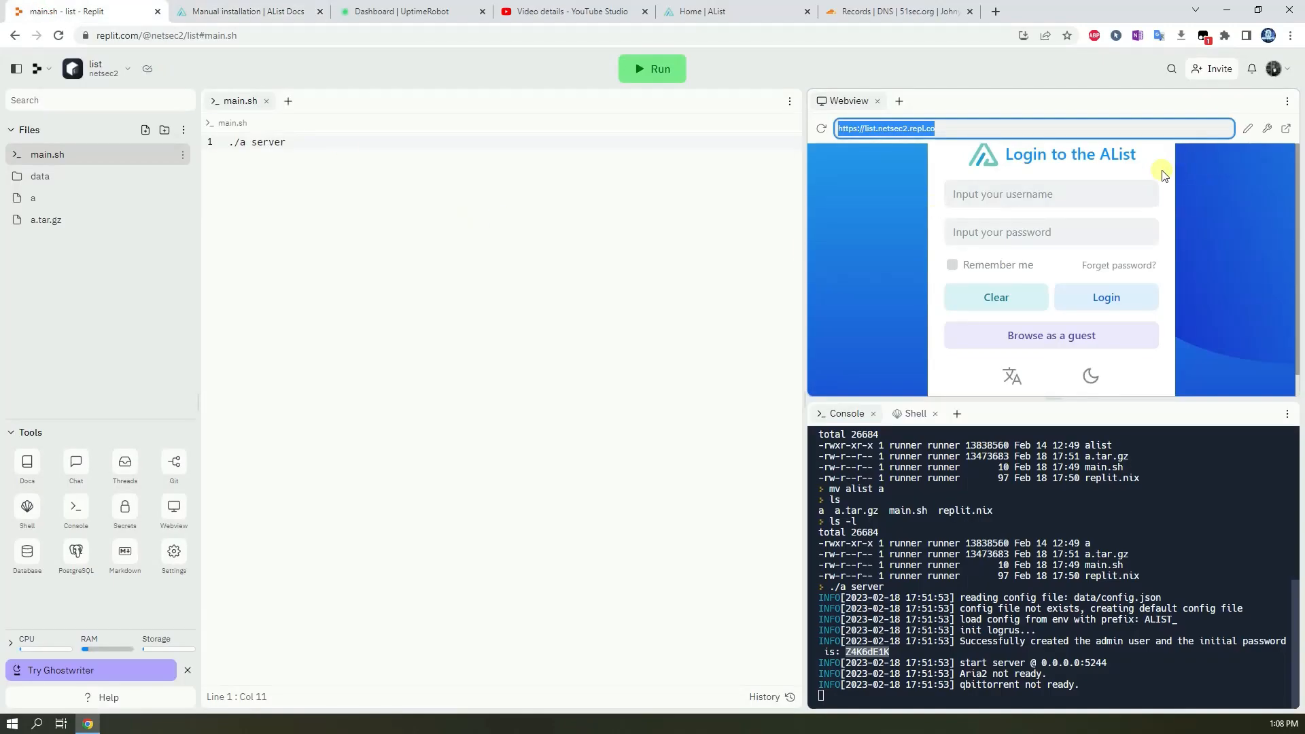
{"action": "left_click", "coordinate": [1247, 129]}
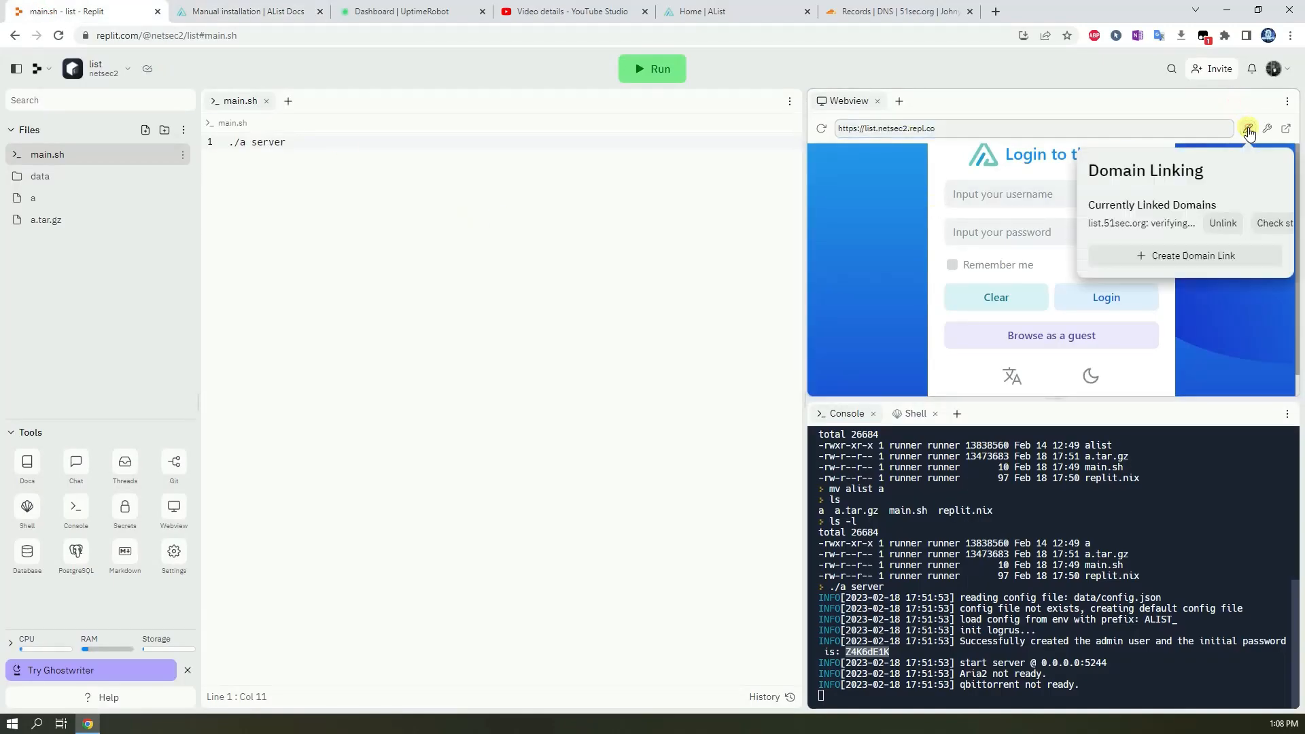
{"action": "left_click", "coordinate": [1273, 231]}
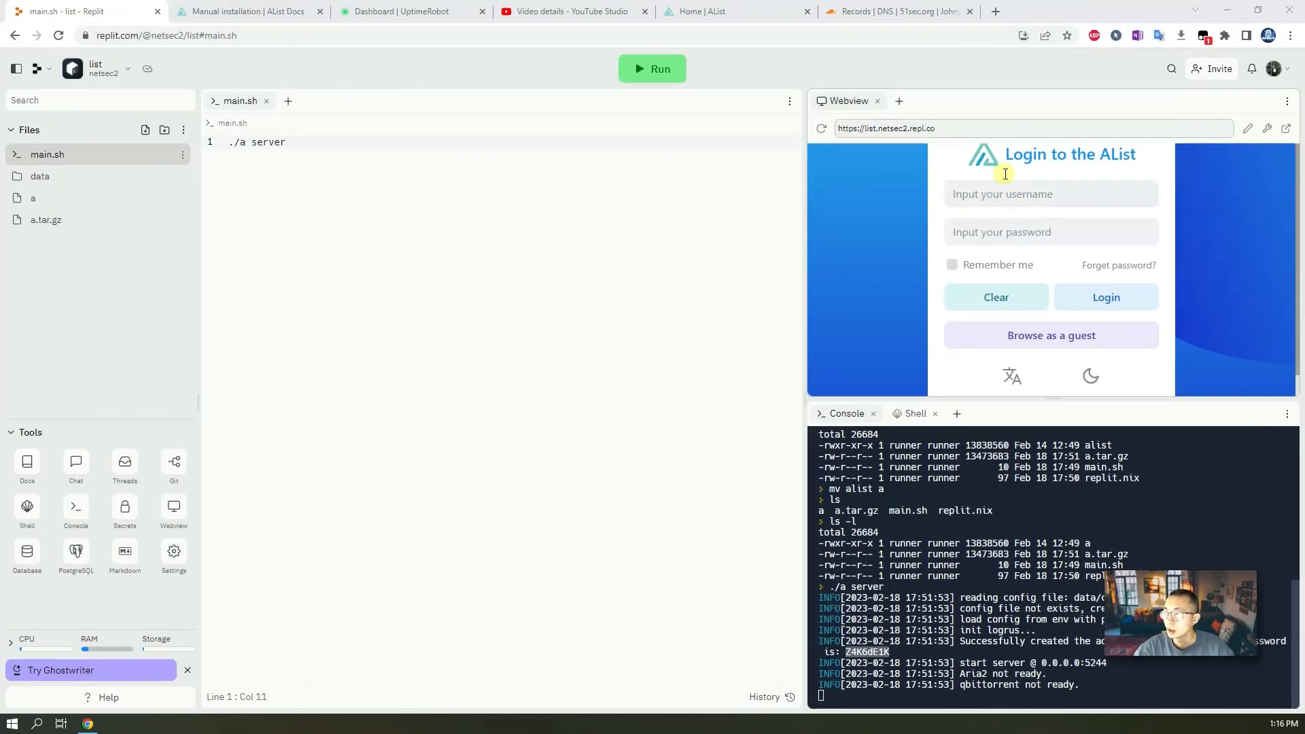
{"action": "left_click", "coordinate": [1250, 129]}
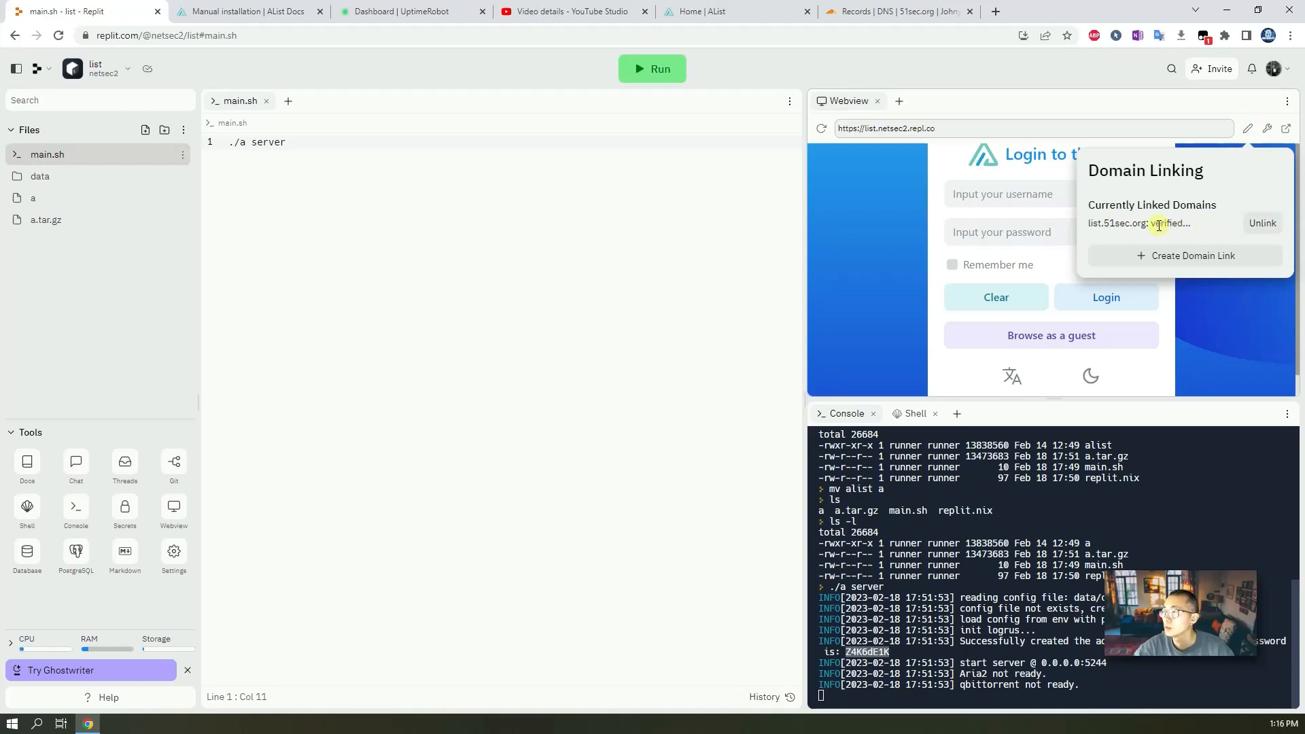
{"action": "triple_click", "coordinate": [1090, 222]}
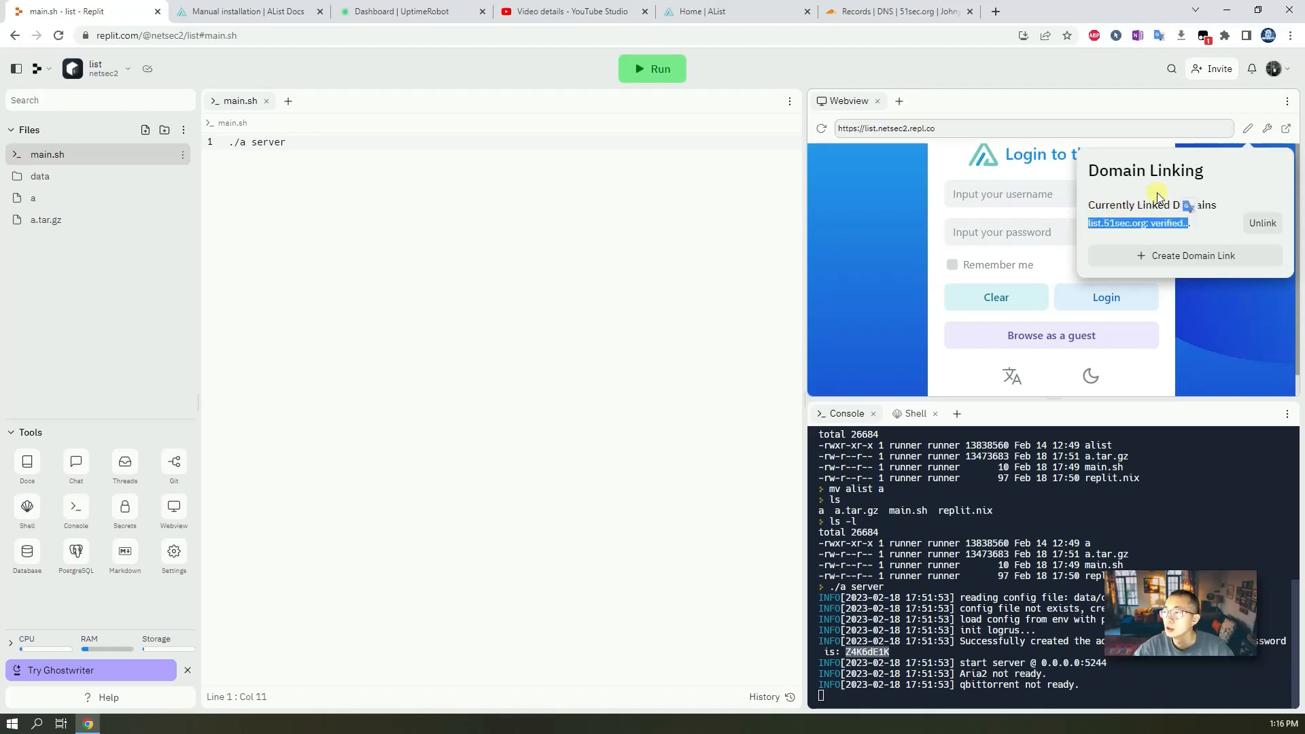
Open list.51sec.org in the browser to reach the AList site through the linked domain.
{"action": "left_click", "coordinate": [1135, 219]}
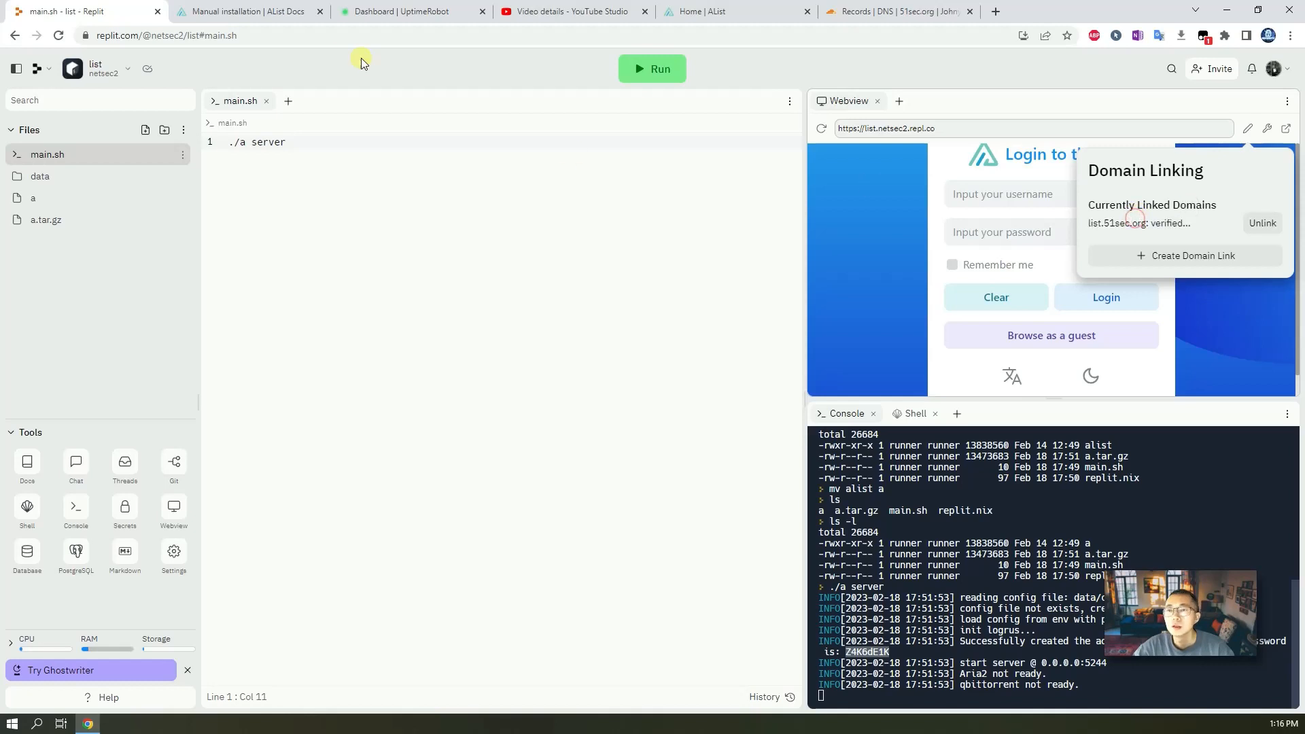
{"action": "left_click", "coordinate": [315, 39]}
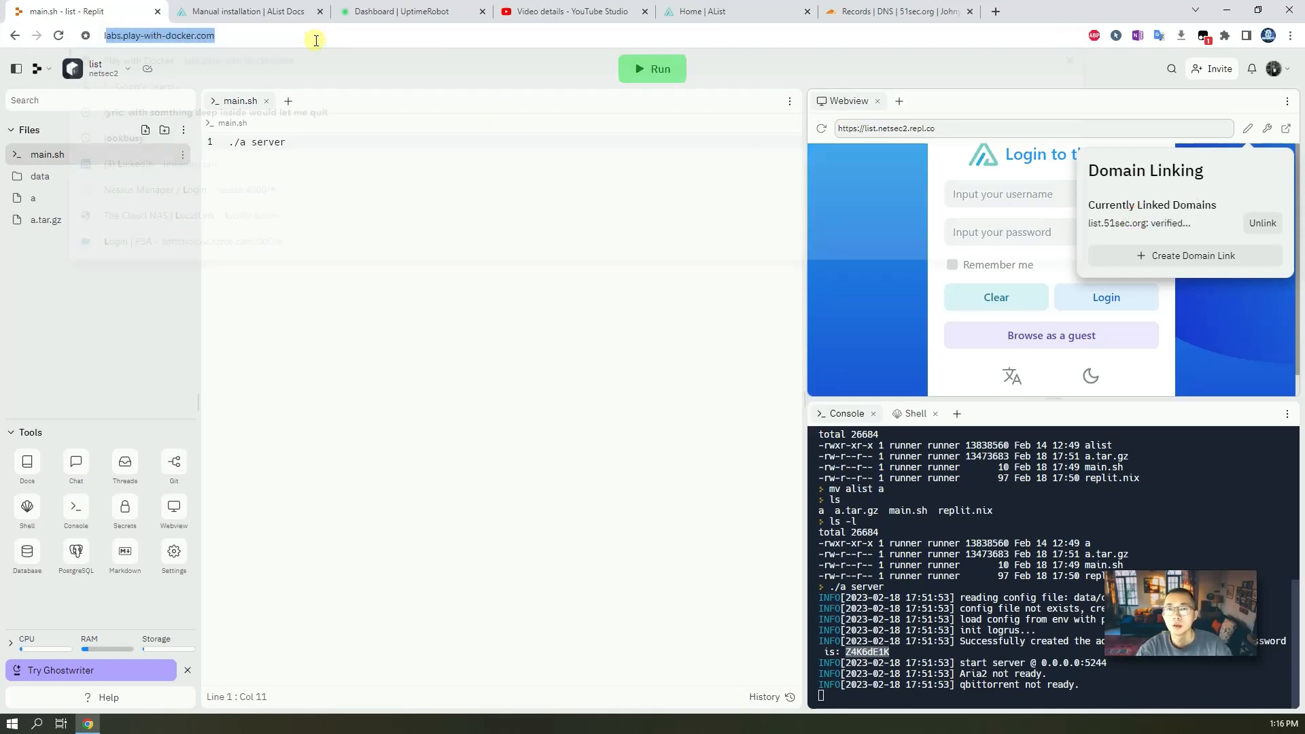
{"action": "type", "text": "list."}
{"action": "key", "text": "Return"}
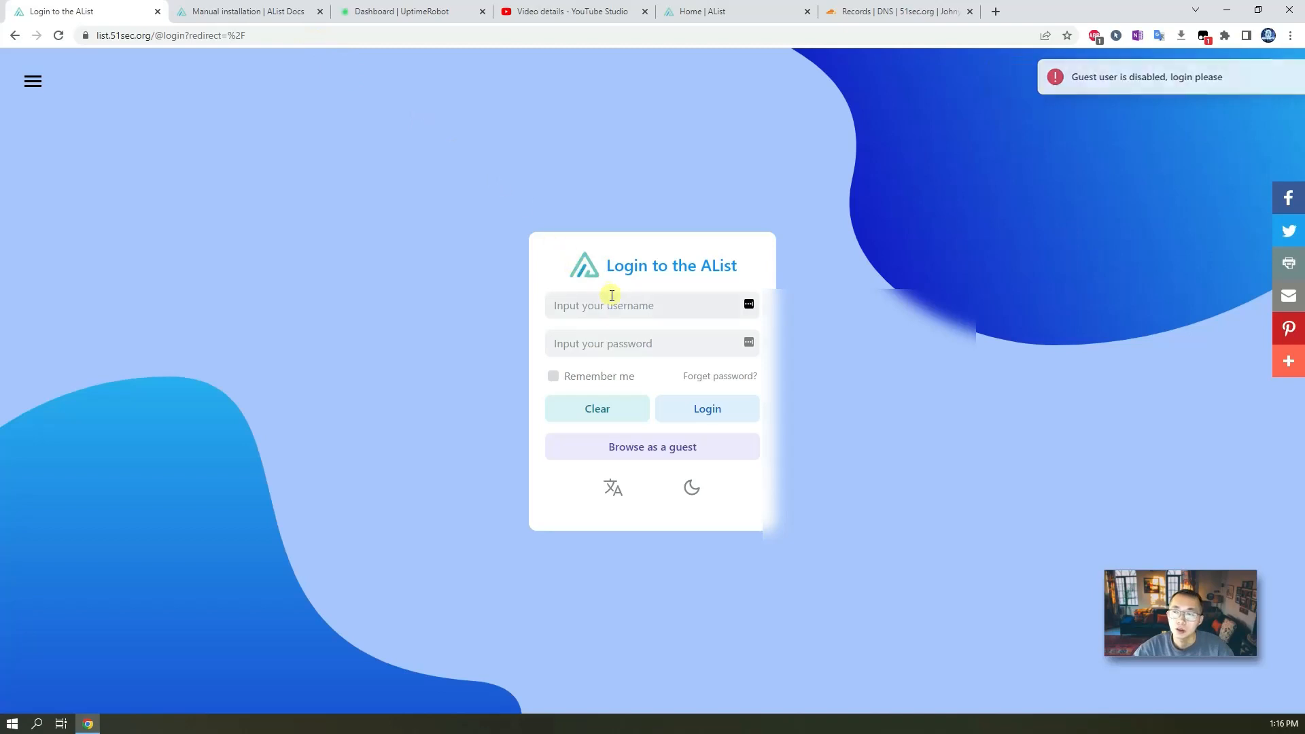
Log in to AList with the saved admin username and password, and save the password in the browser.
{"action": "left_click", "coordinate": [615, 305]}
{"action": "type", "text": "a"}
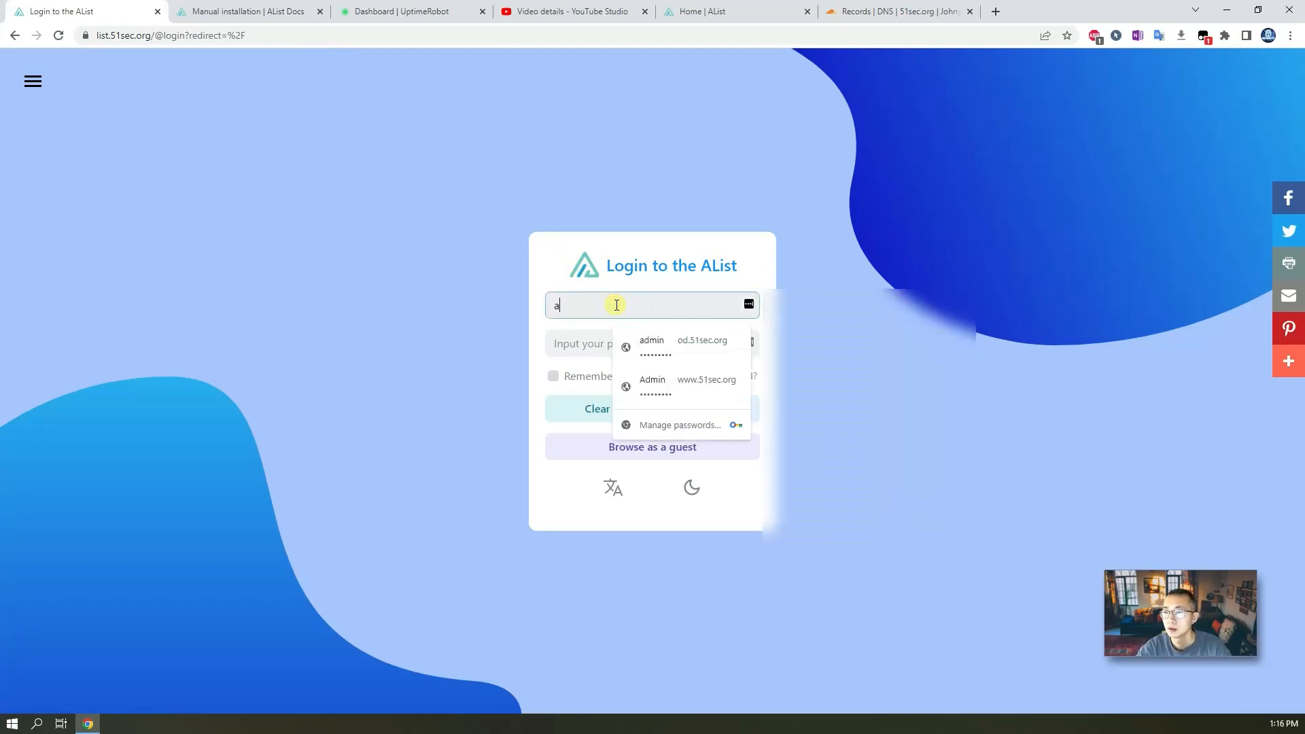
{"action": "left_click", "coordinate": [665, 252]}
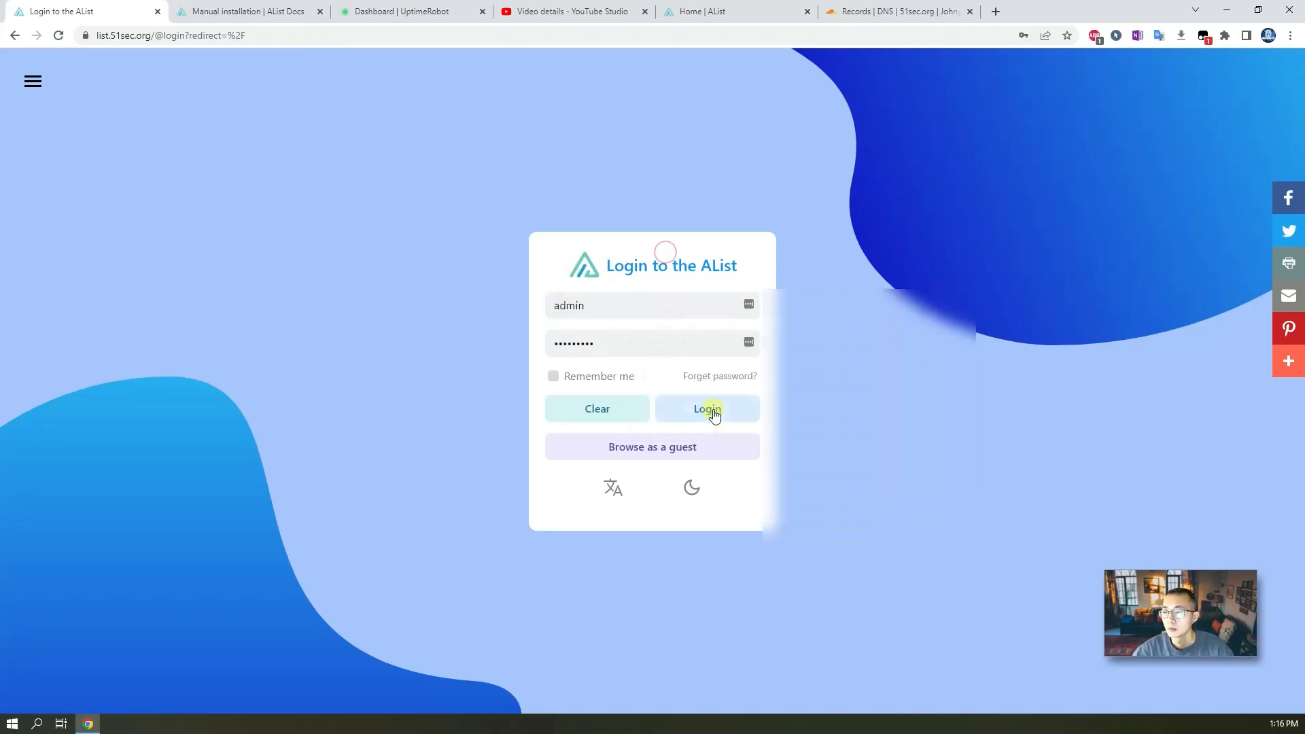
{"action": "left_click", "coordinate": [714, 412]}
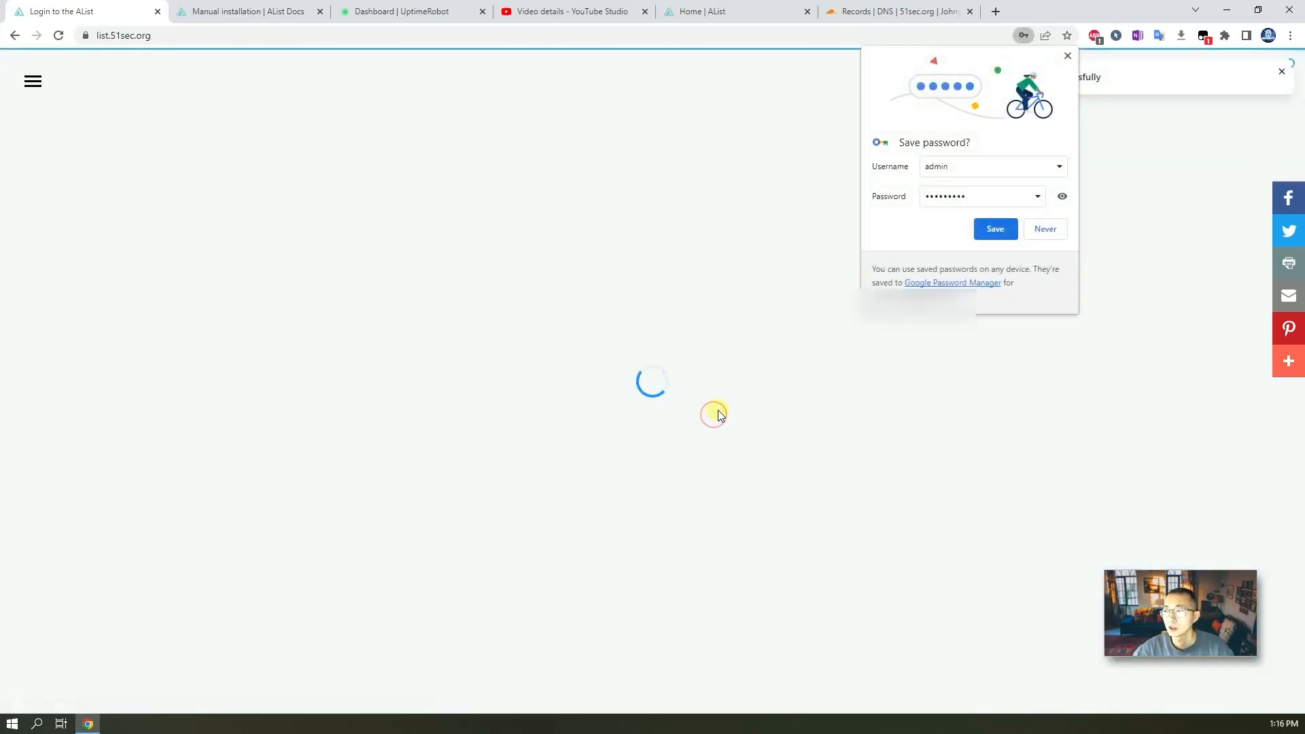
{"action": "left_click", "coordinate": [994, 228]}
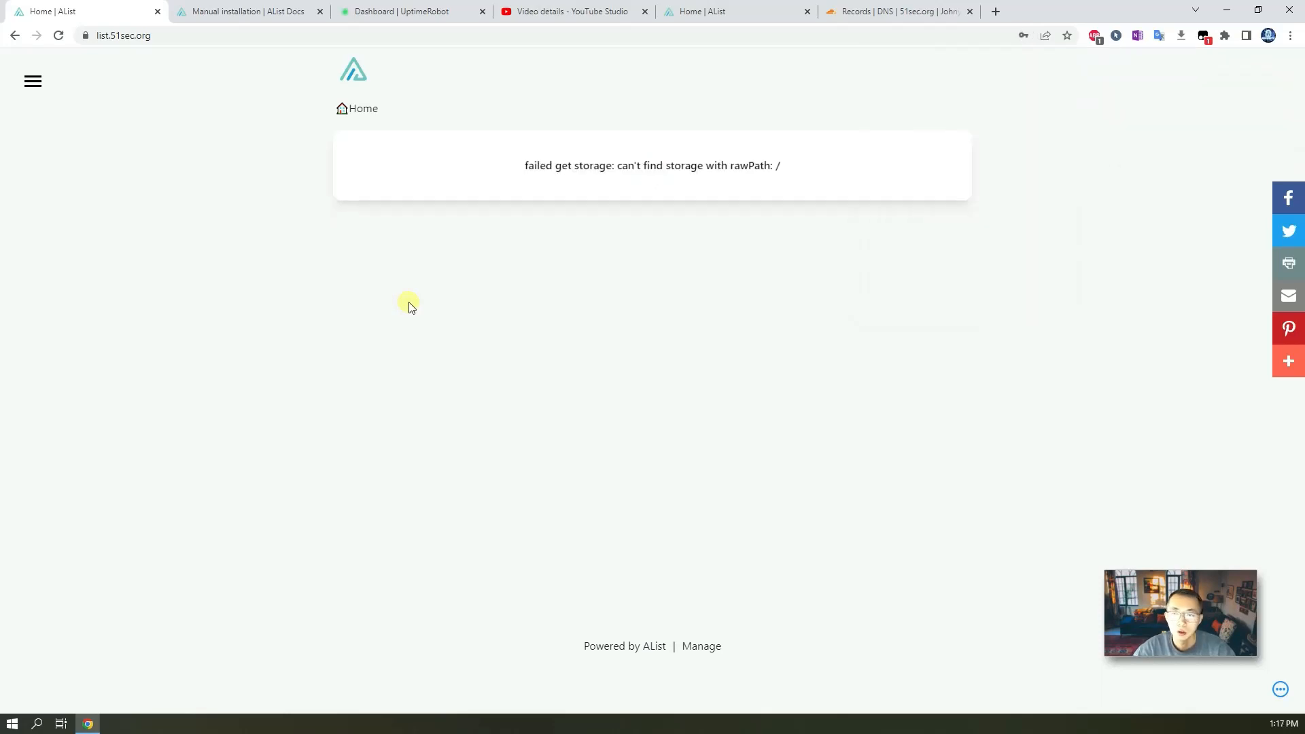
Switch to the AList Docs manual installation page.
{"action": "left_click", "coordinate": [182, 38]}
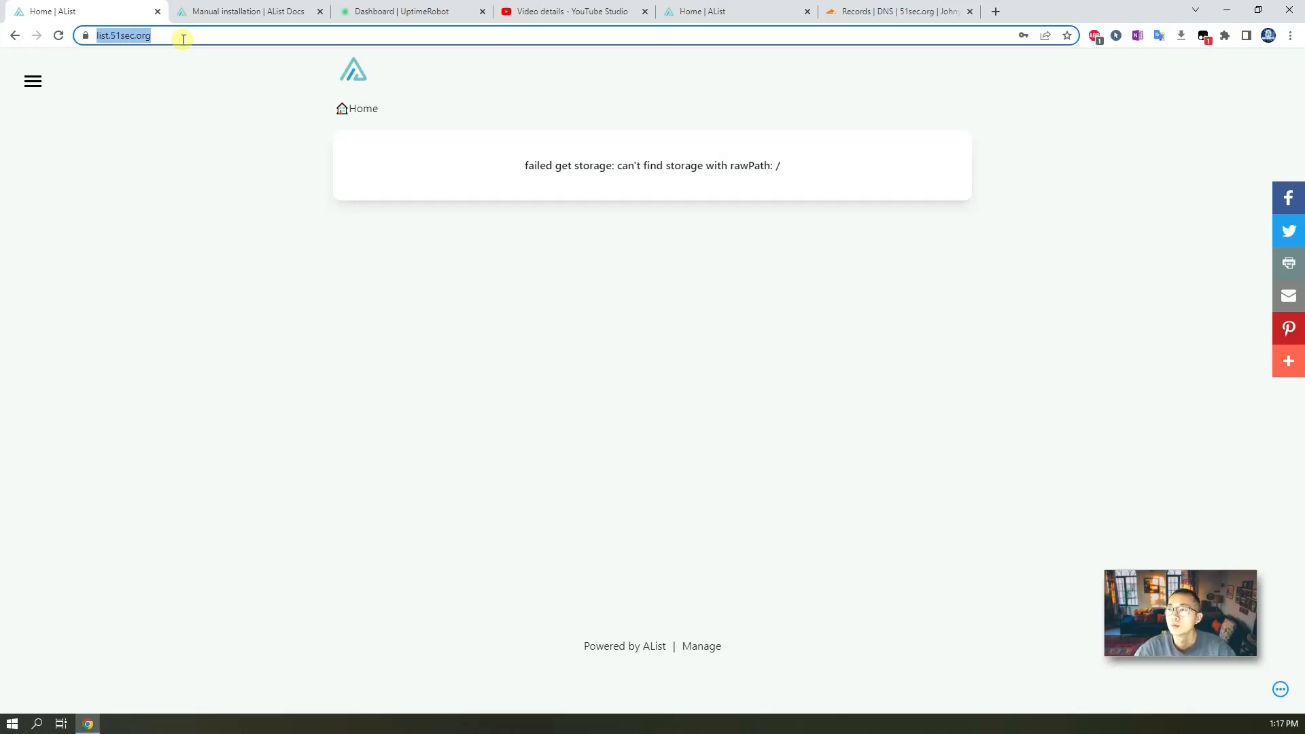
{"action": "left_click", "coordinate": [251, 19]}
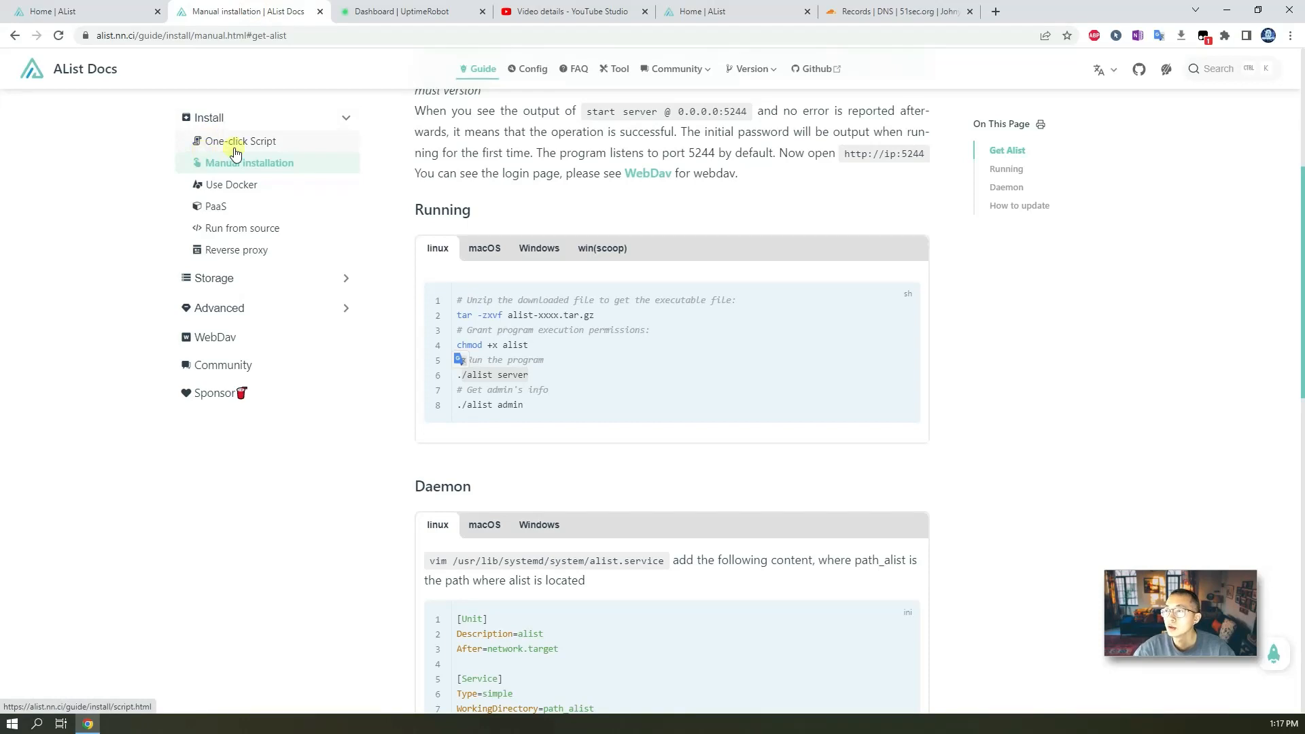